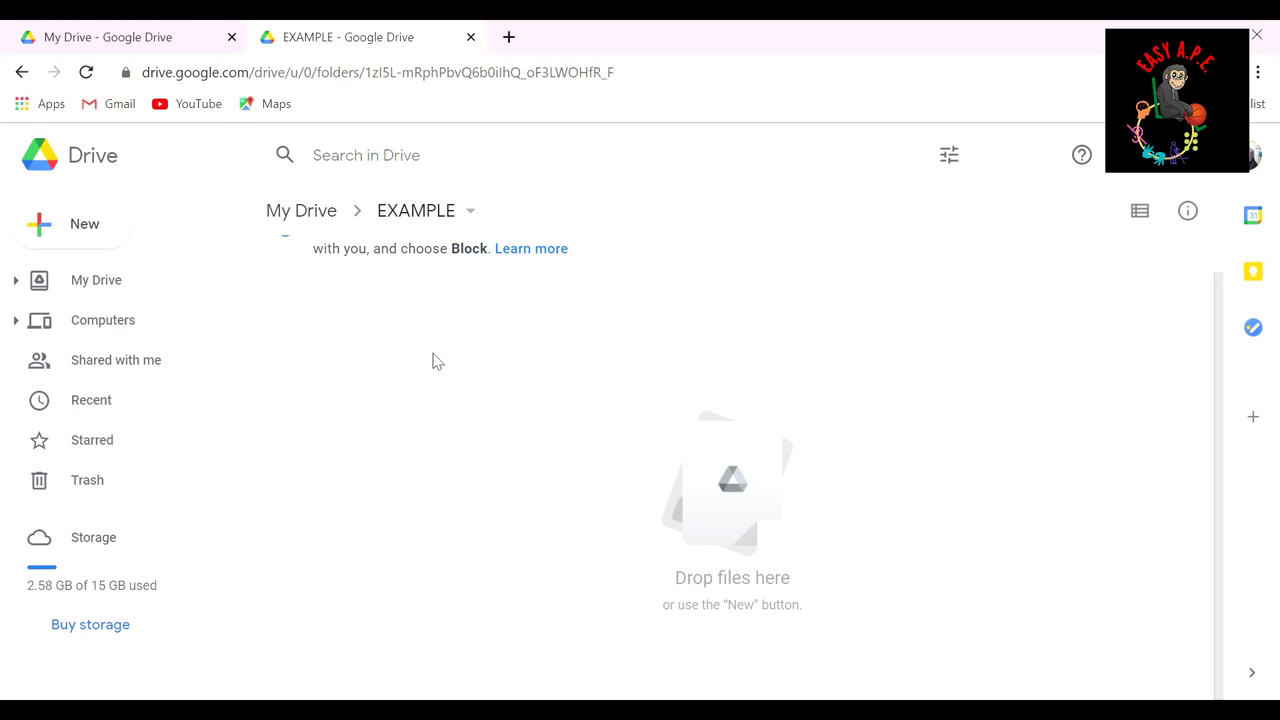
# Step: Create a new blank Google Form inside the EXAMPLE folder from the right-click menu
pyautogui.rightClick(433, 361)
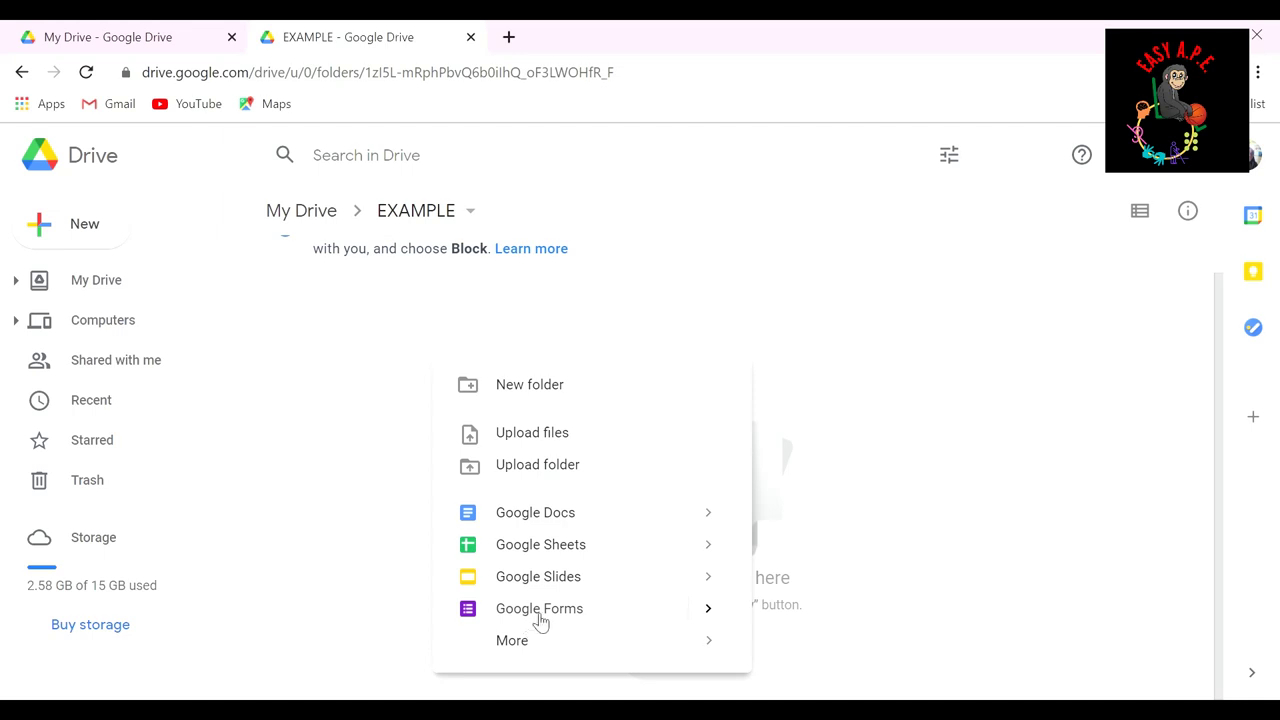
pyautogui.moveTo(722, 620)
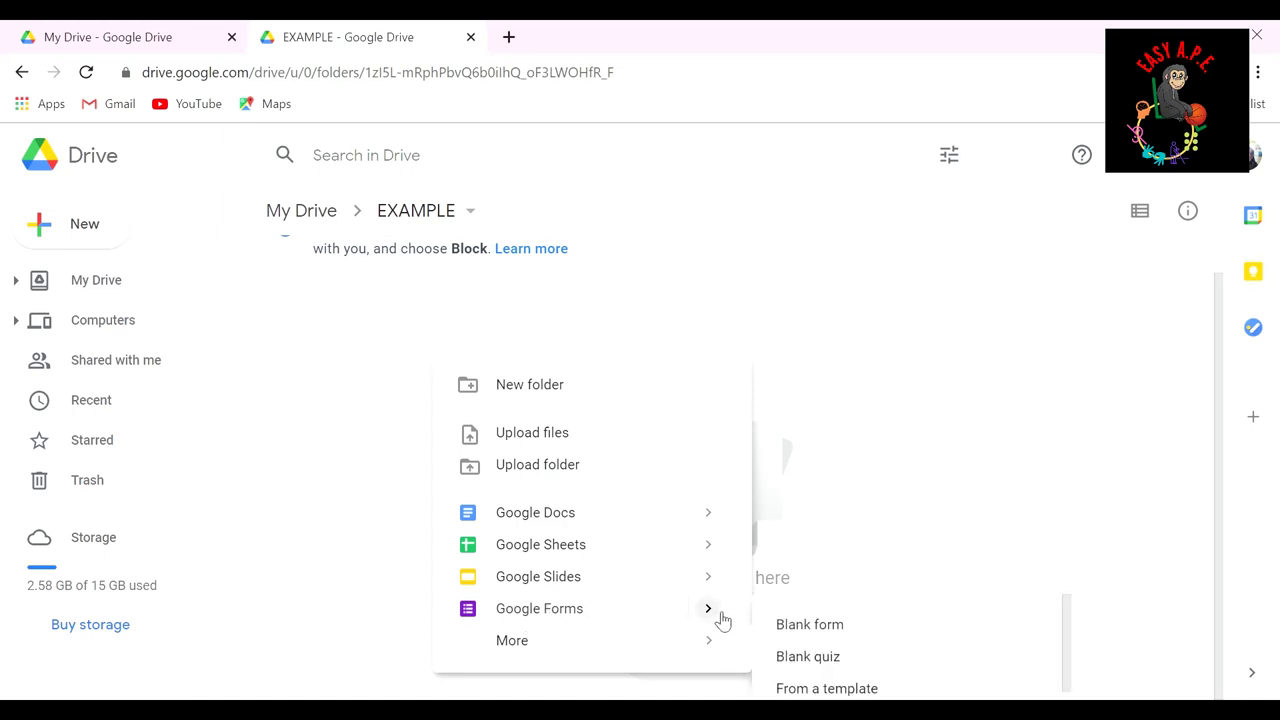
pyautogui.click(840, 630)
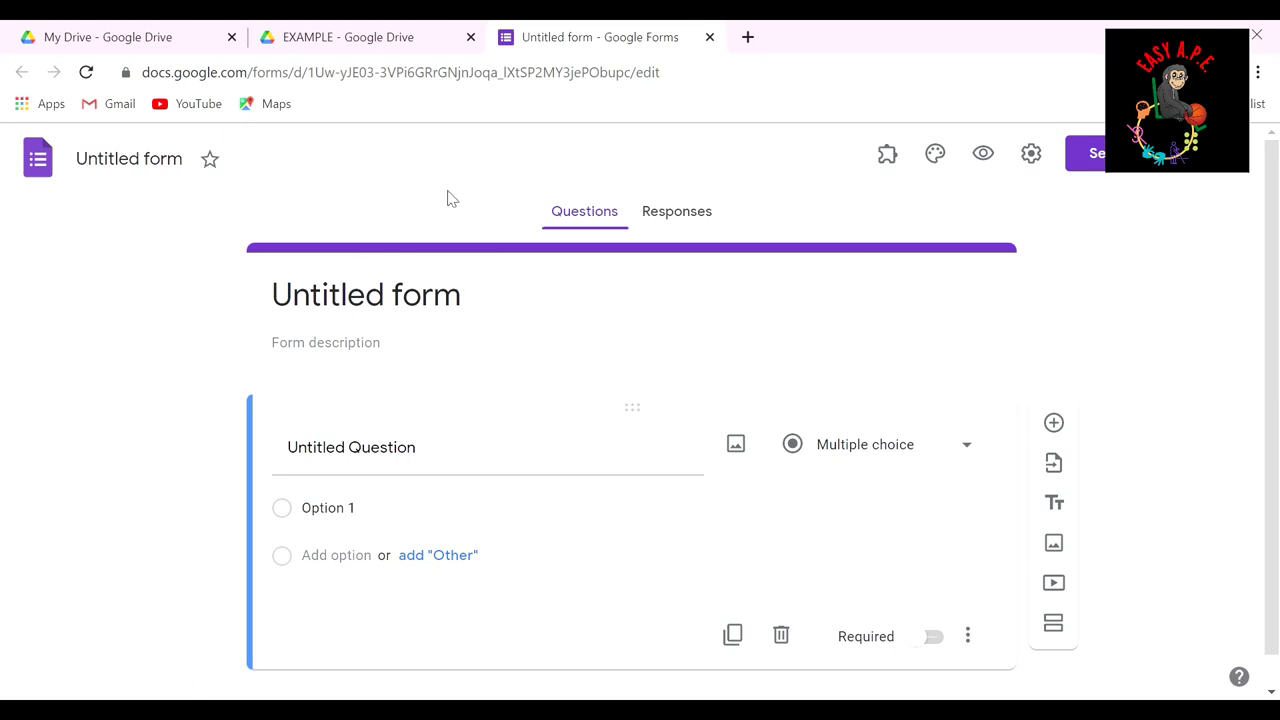
# Step: Replace the form title with 'Student 1'
pyautogui.click(487, 305)
pyautogui.hotkey('ctrl', 'a')
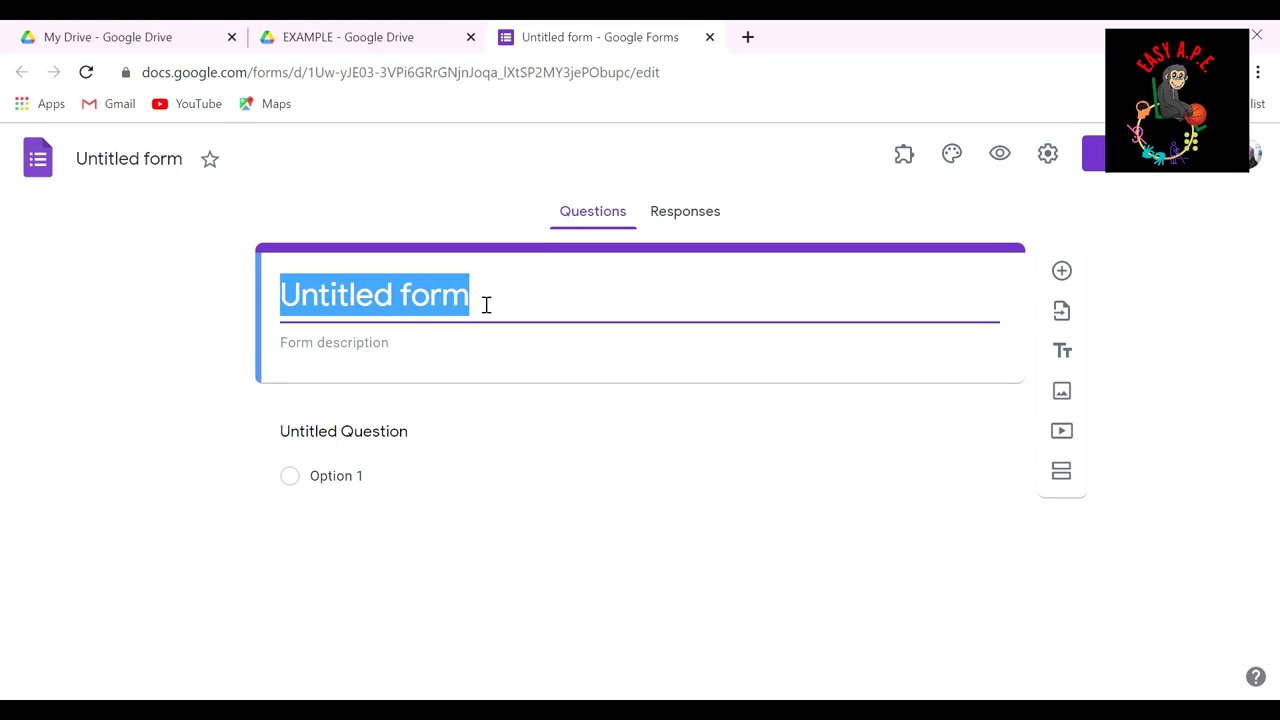
pyautogui.write('Student 1')
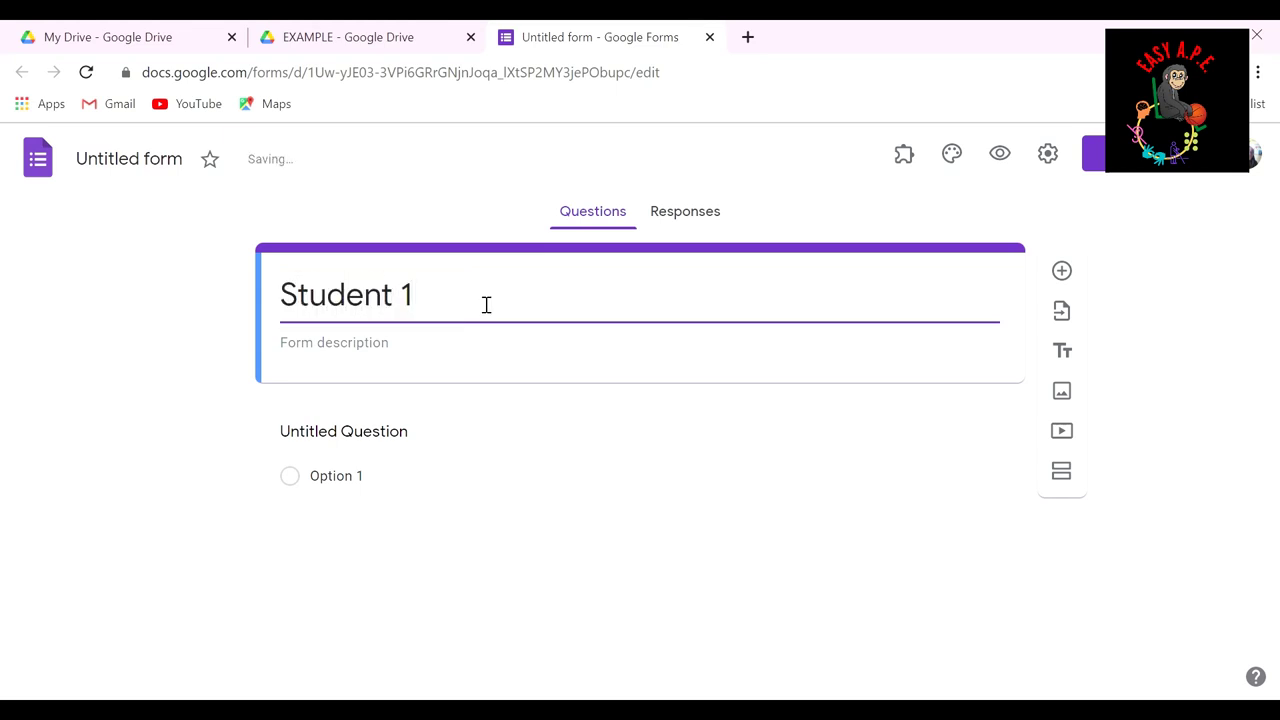
# Step: Add a description saying the student will catch a thrown ball 3 out of 5 times with minimal assistance
pyautogui.click(451, 353)
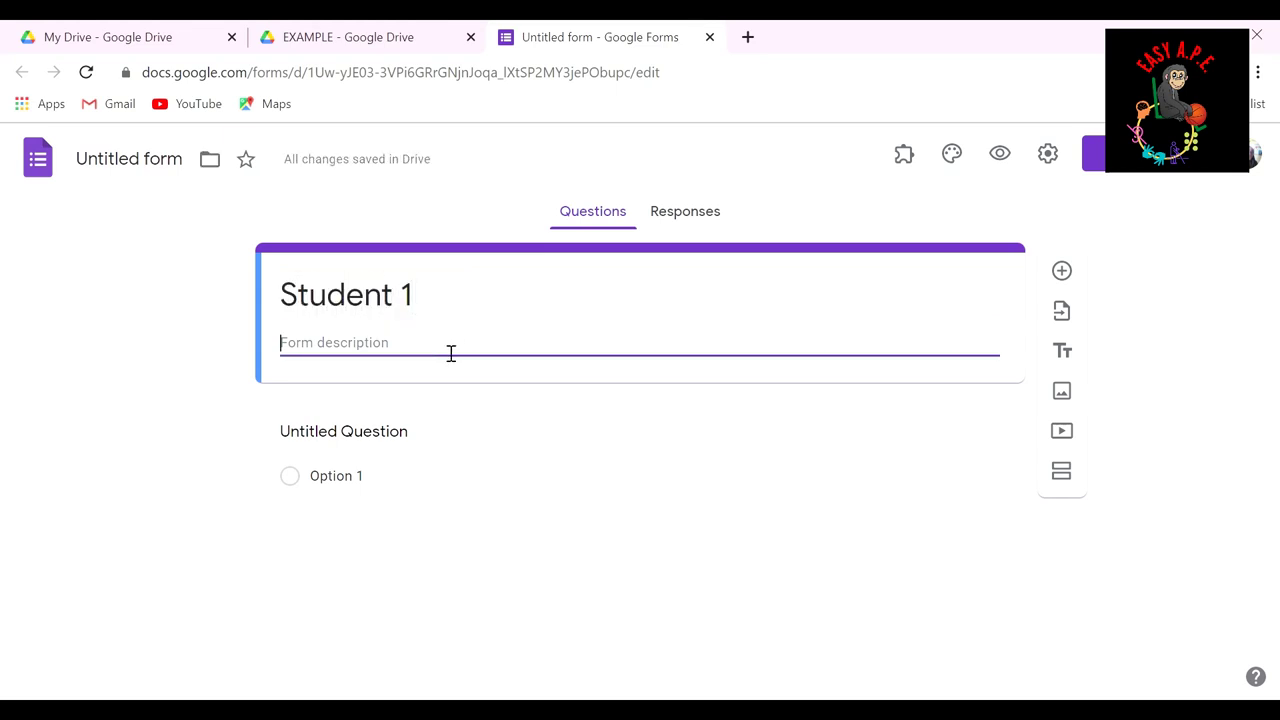
pyautogui.write('The student will be able to ca')
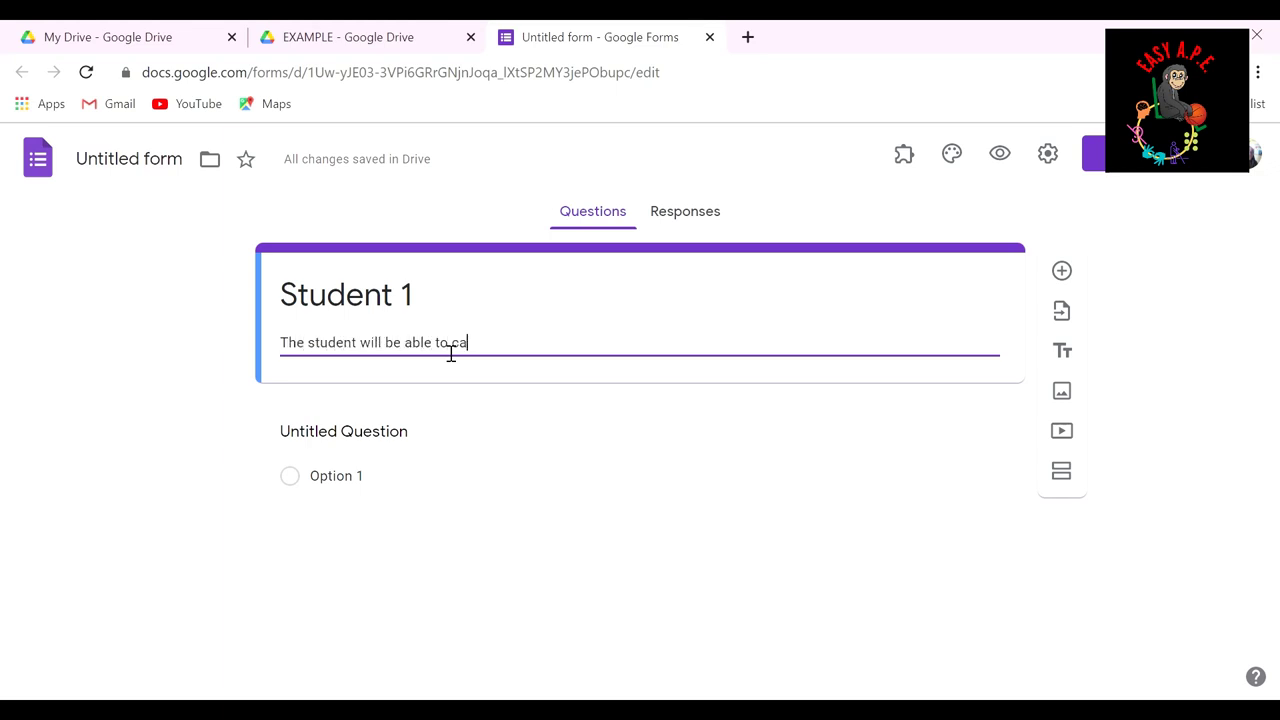
pyautogui.write('tch a ball thrown to him/her')
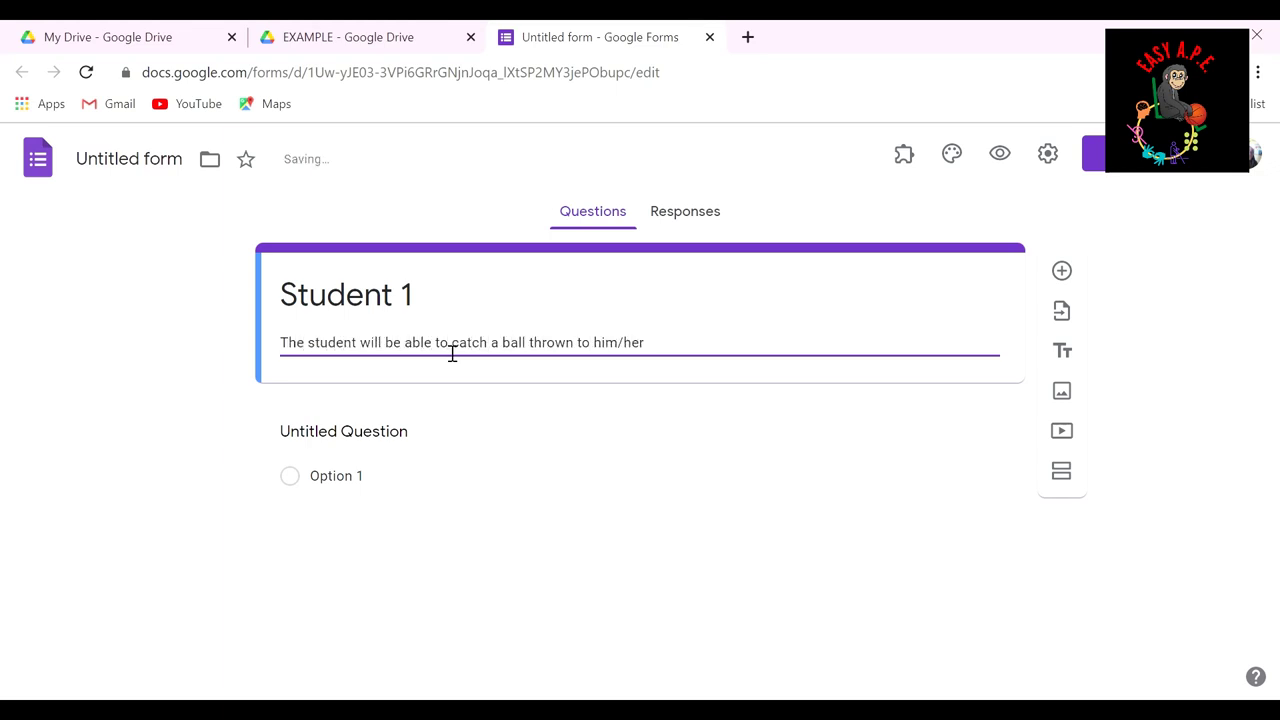
pyautogui.write(' 3 out of 5 times with minimal assistance duri')
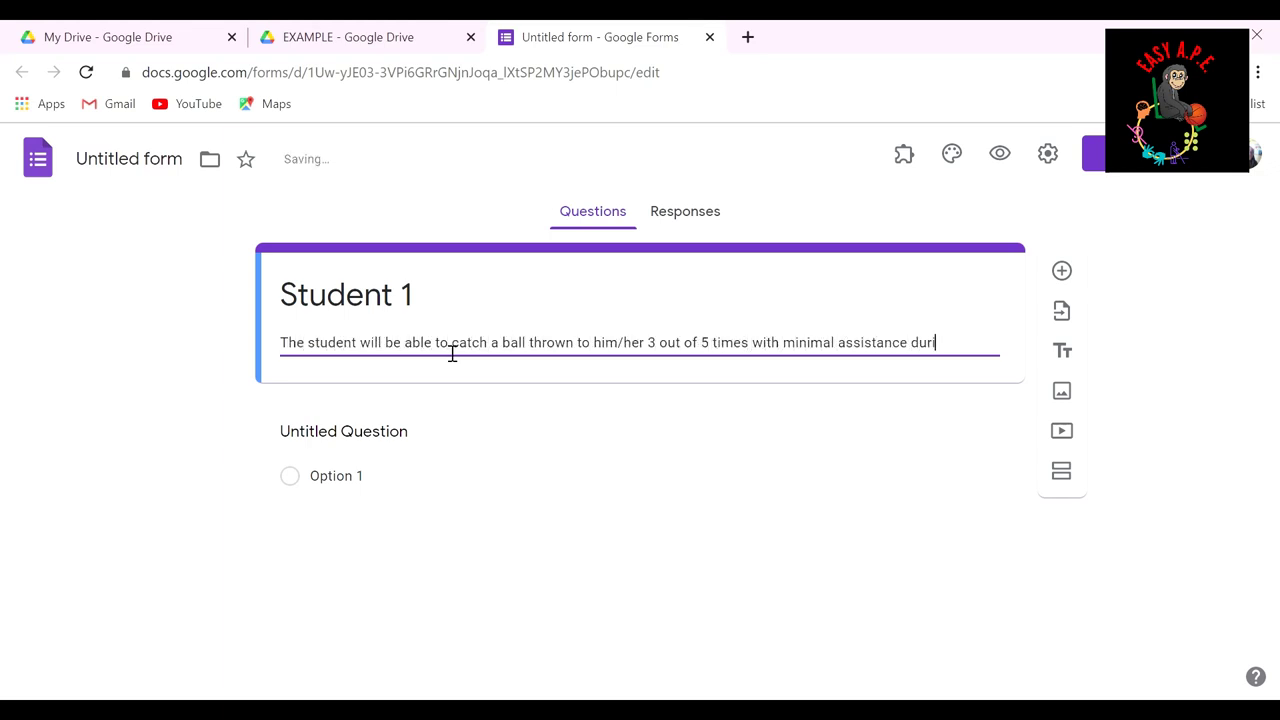
pyautogui.write('ng physical education class.')
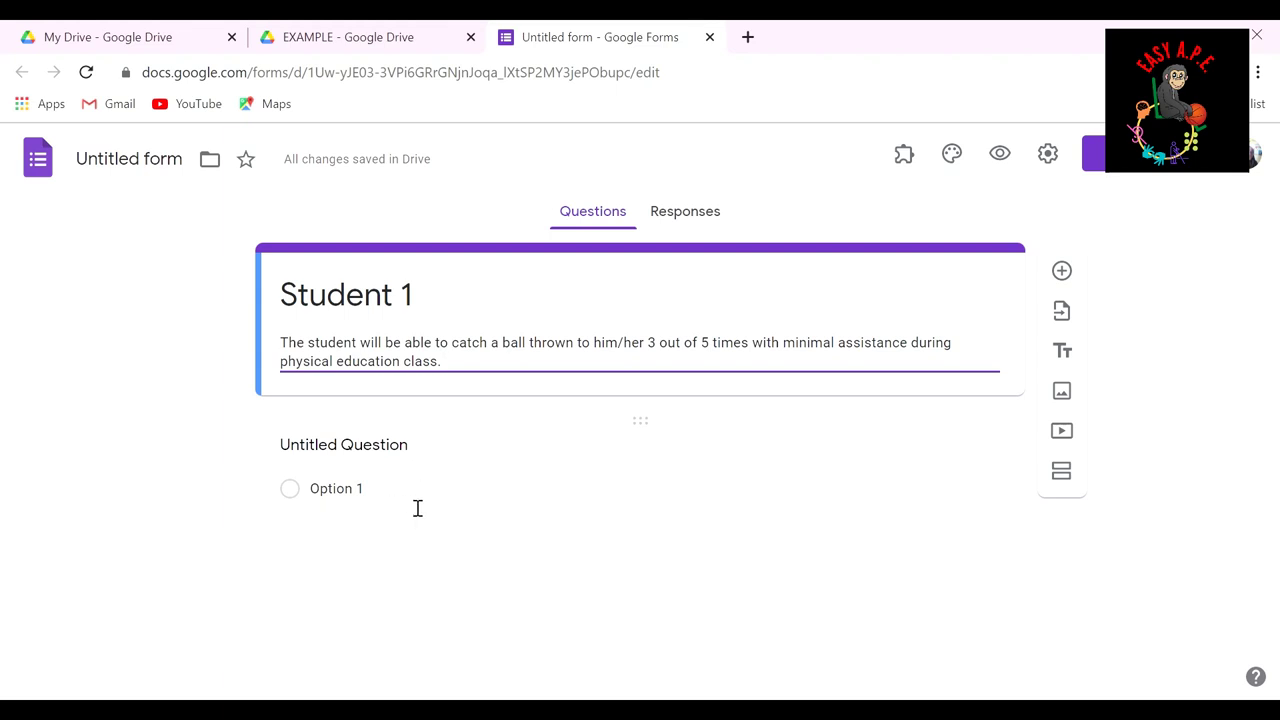
pyautogui.click(417, 505)
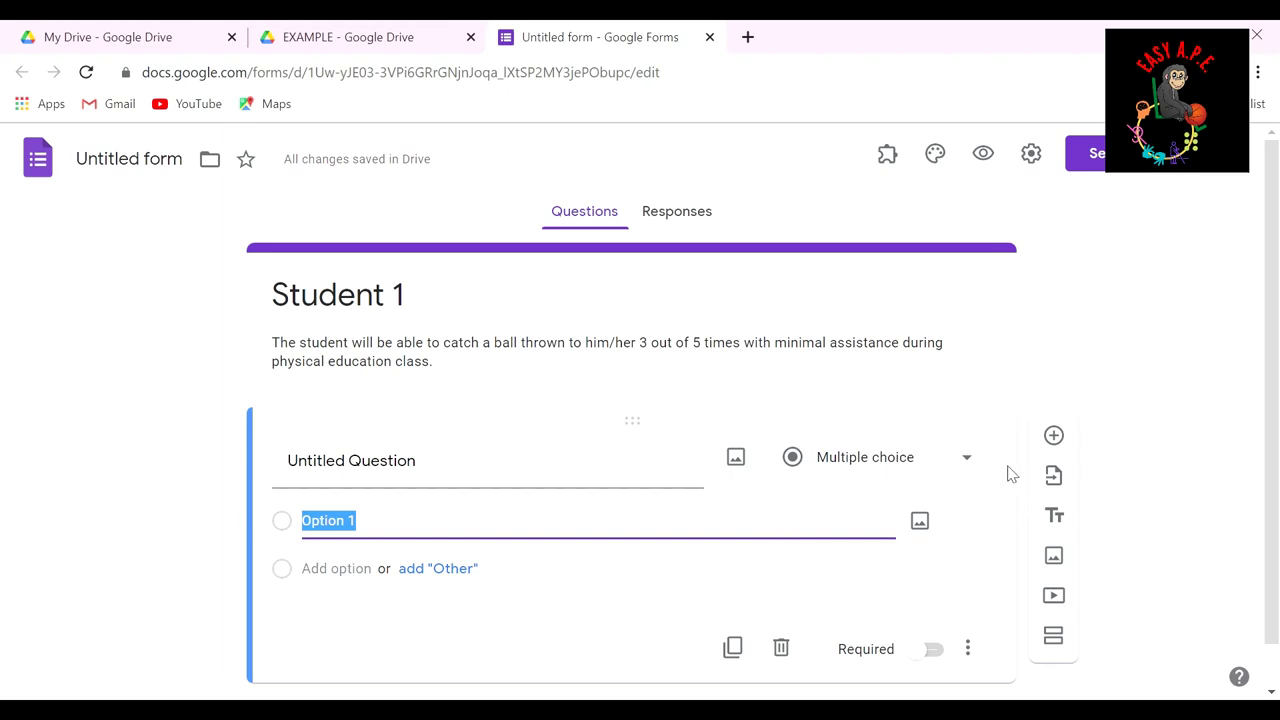
# Step: Title the first question '3 out of 5' and make its first choice '0 out of 5'
pyautogui.click(427, 472)
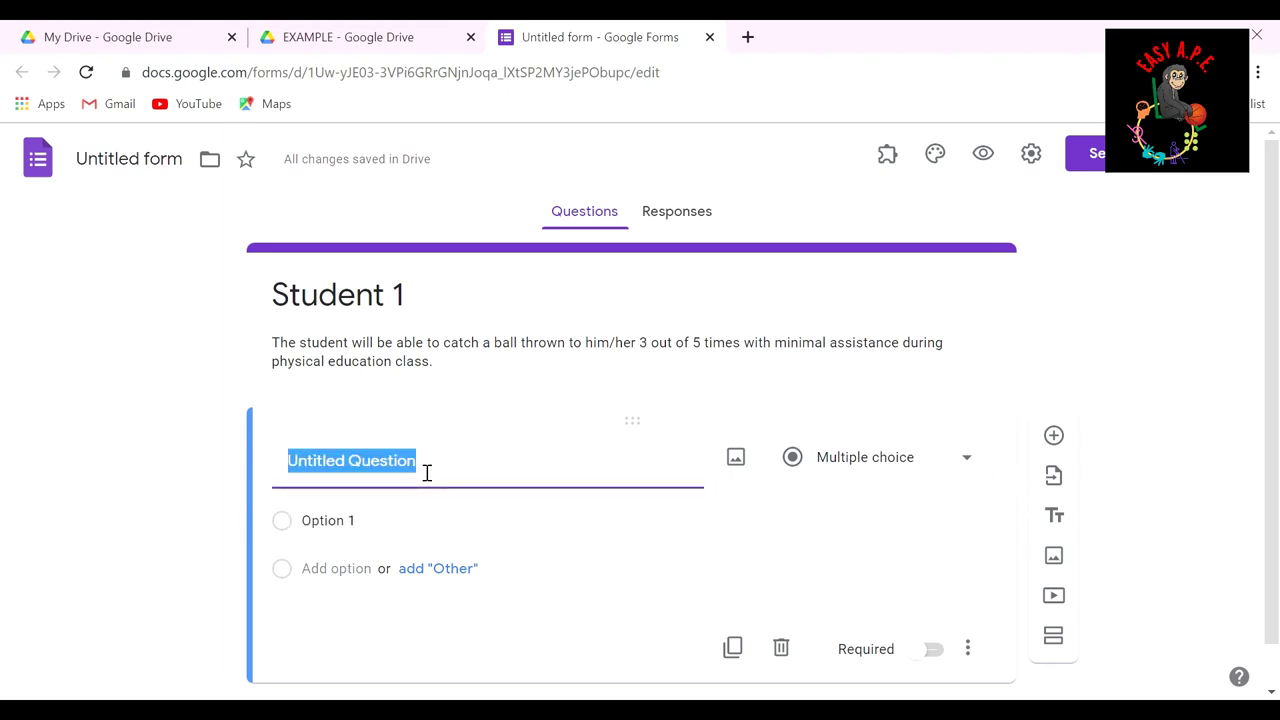
pyautogui.write('3 out o')
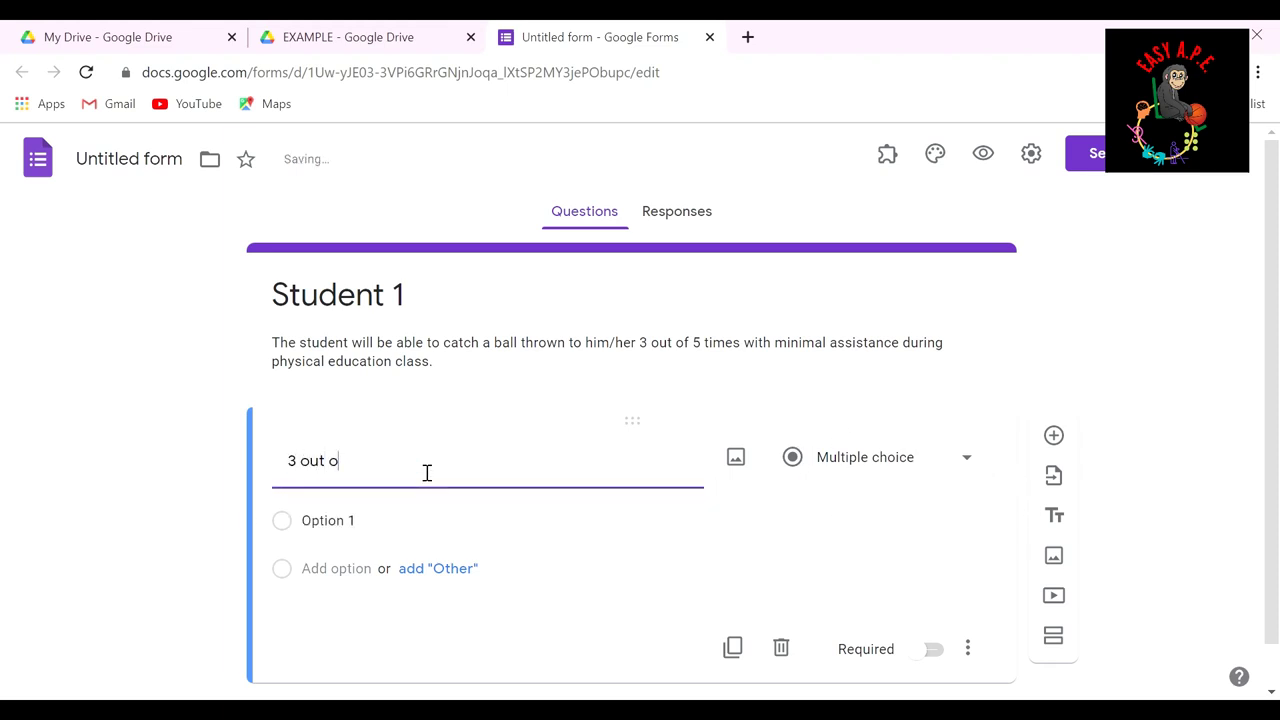
pyautogui.write('f 5')
pyautogui.click(427, 526)
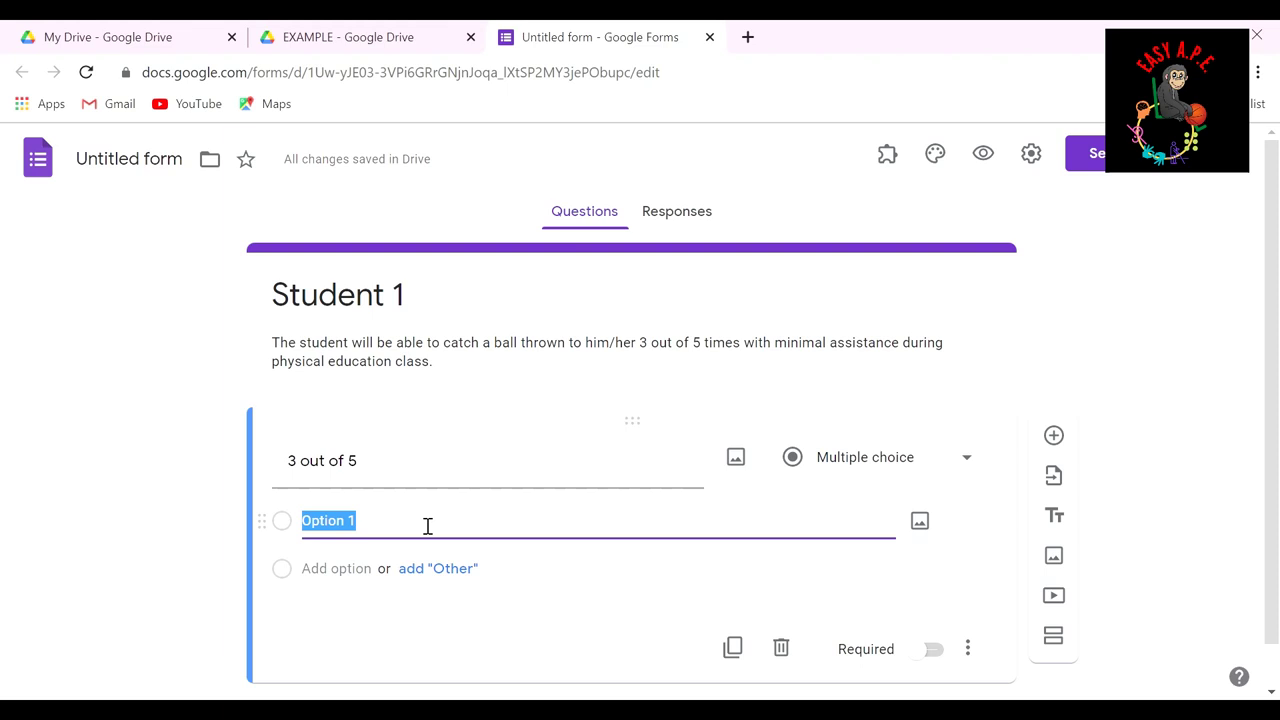
pyautogui.write('0 out of 5')
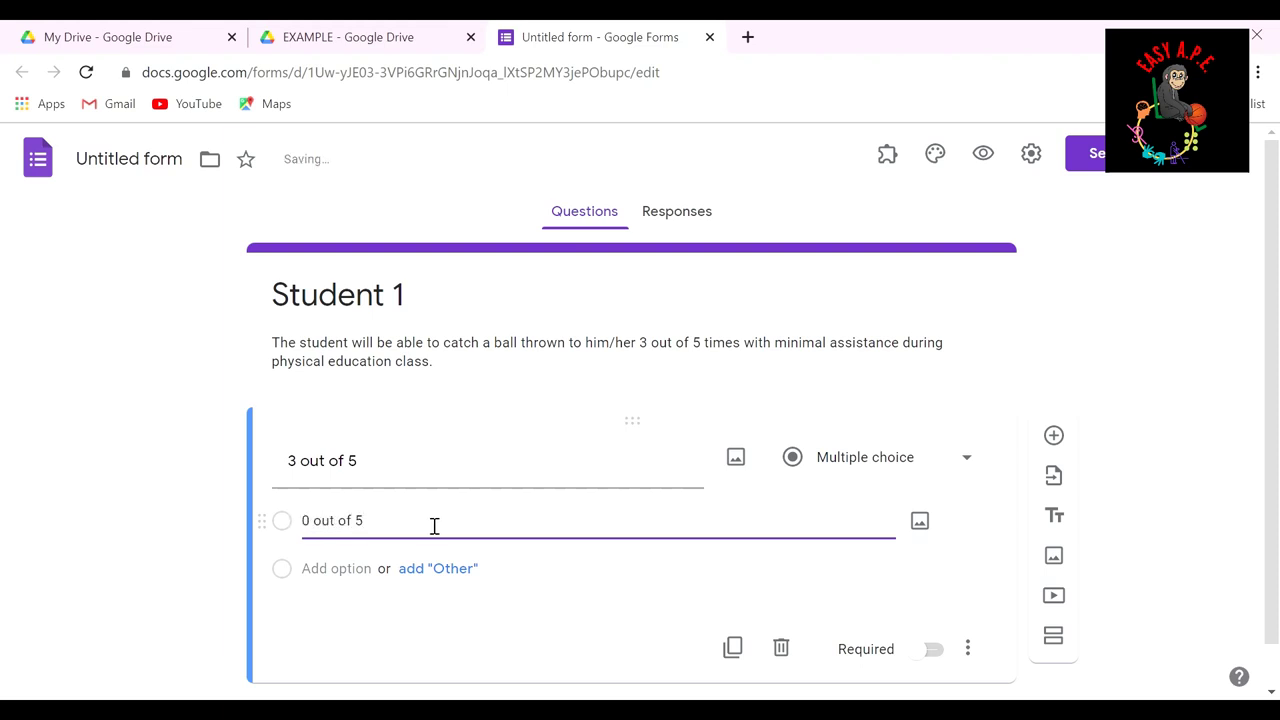
# Step: Add answer choices 1, 2, 3, 4 and 5 to the question
pyautogui.click(365, 568)
pyautogui.write('1')
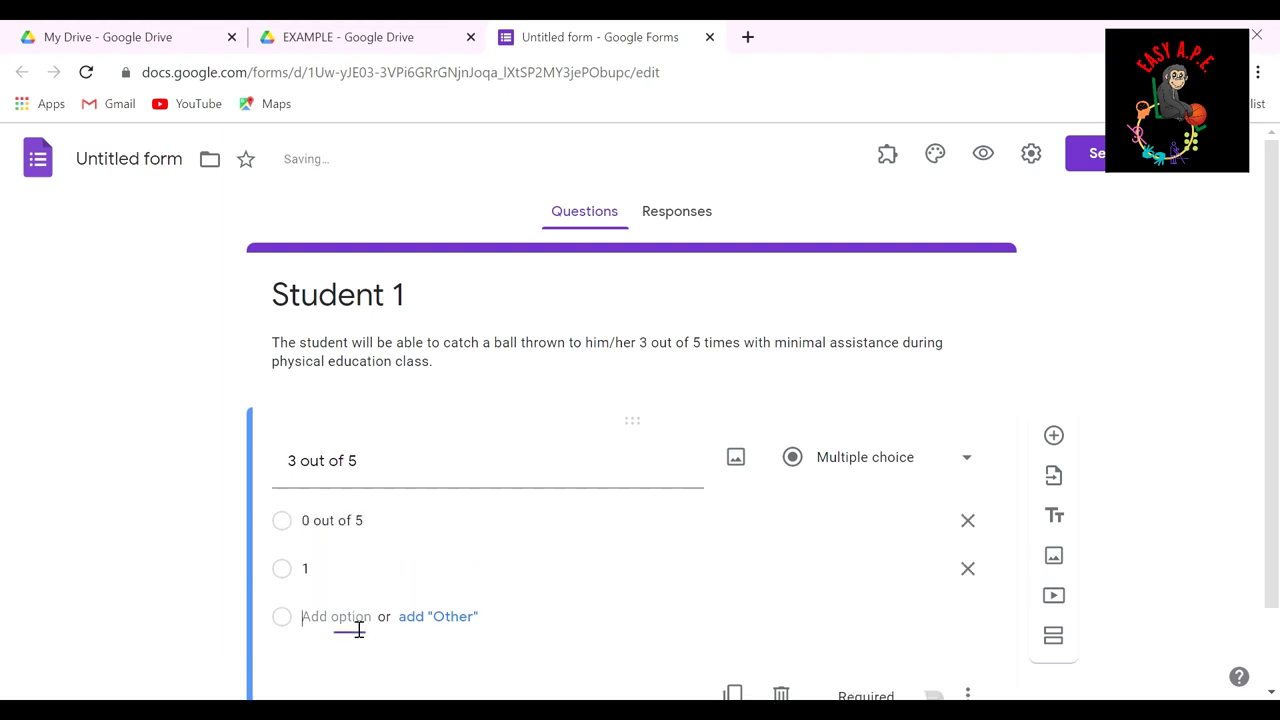
pyautogui.click(357, 616)
pyautogui.write('2')
pyautogui.click(355, 664)
pyautogui.write('3')
pyautogui.press('Return')
pyautogui.write('4')
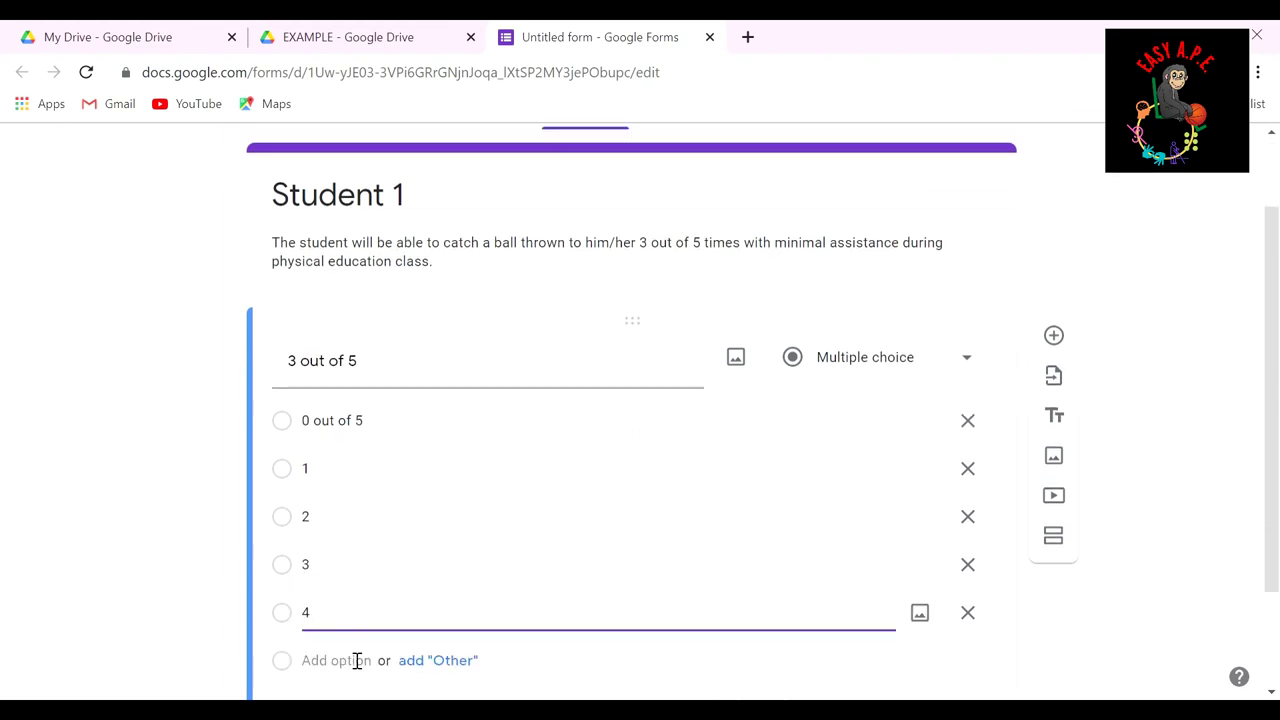
pyautogui.click(357, 659)
pyautogui.write('5')
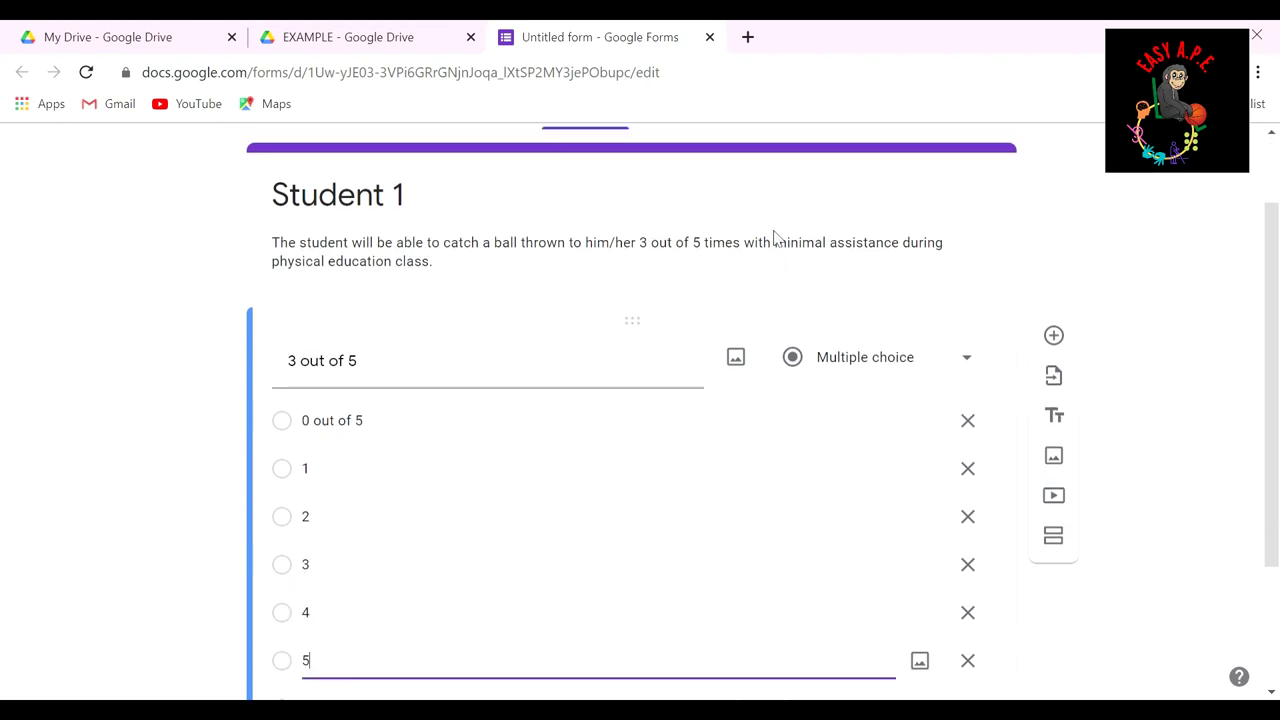
# Step: Select the words 'minimal assistance' in the form description
pyautogui.click(776, 242)
pyautogui.moveTo(775, 243); pyautogui.dragTo(914, 251)
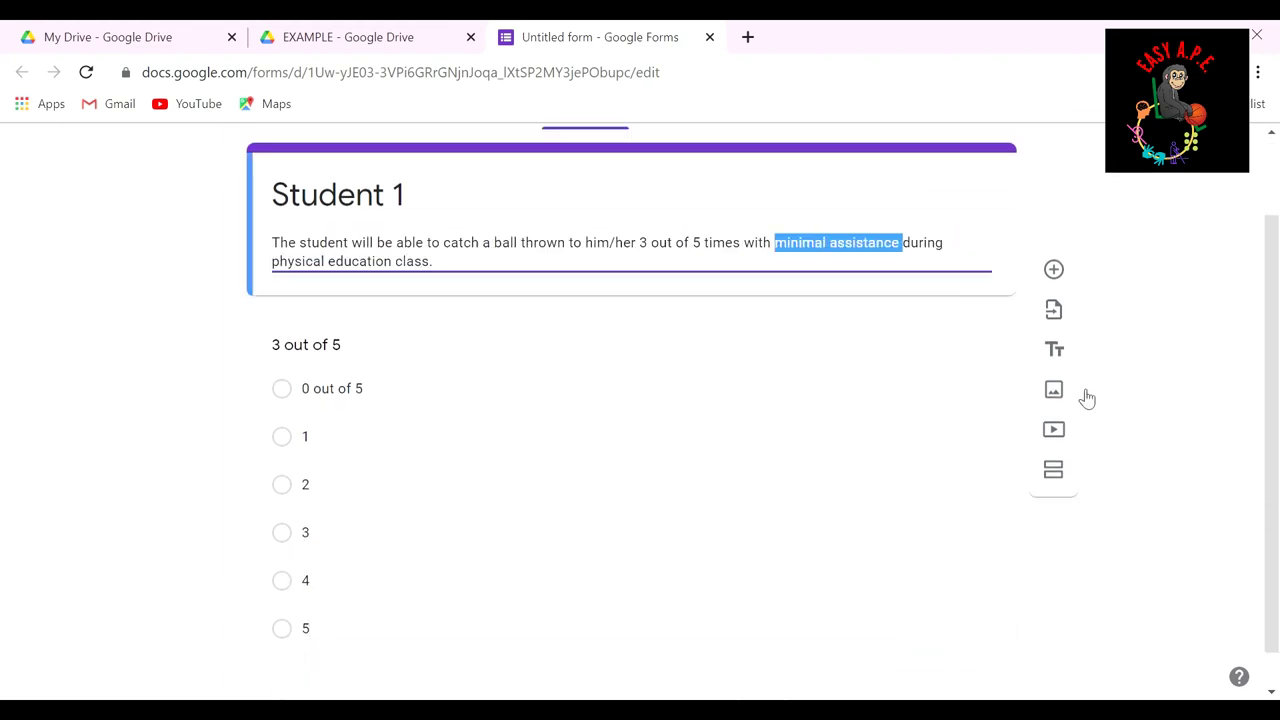
pyautogui.scroll(-1, 1157, 437)
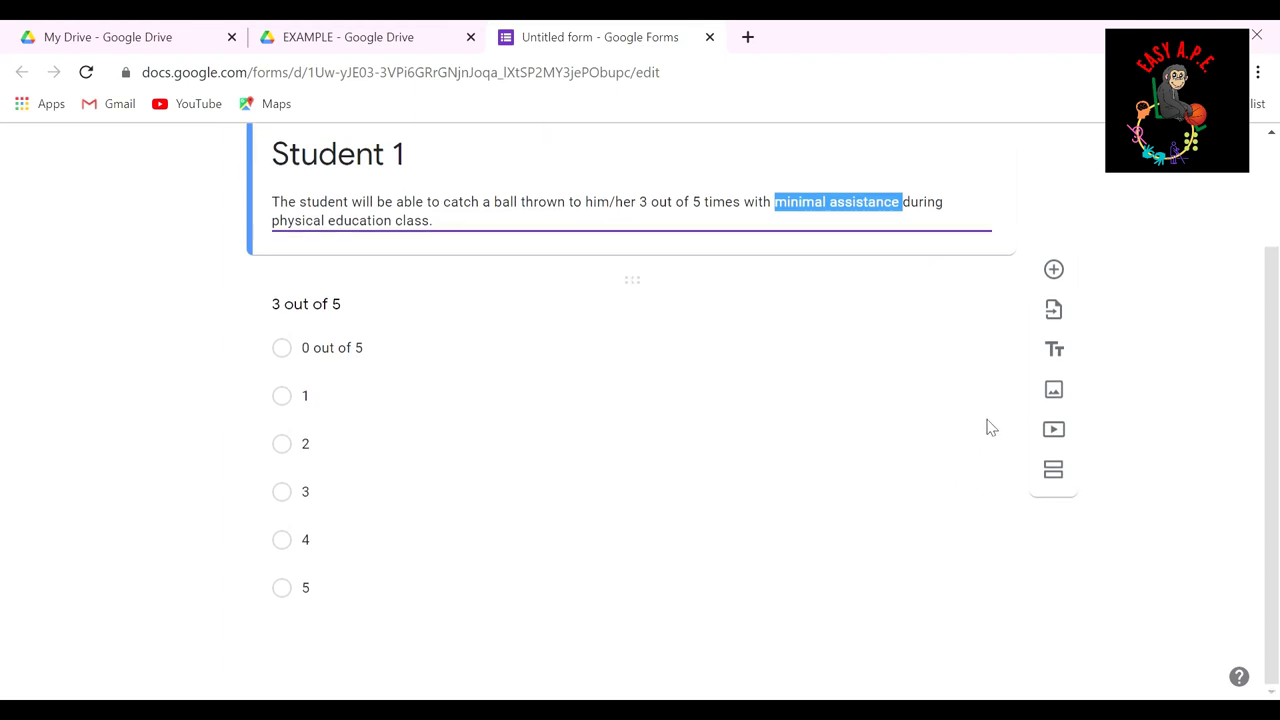
# Step: Add a multiple-choice question 'assistance needed' with choices minimal, moderate and maximal
pyautogui.click(1055, 271)
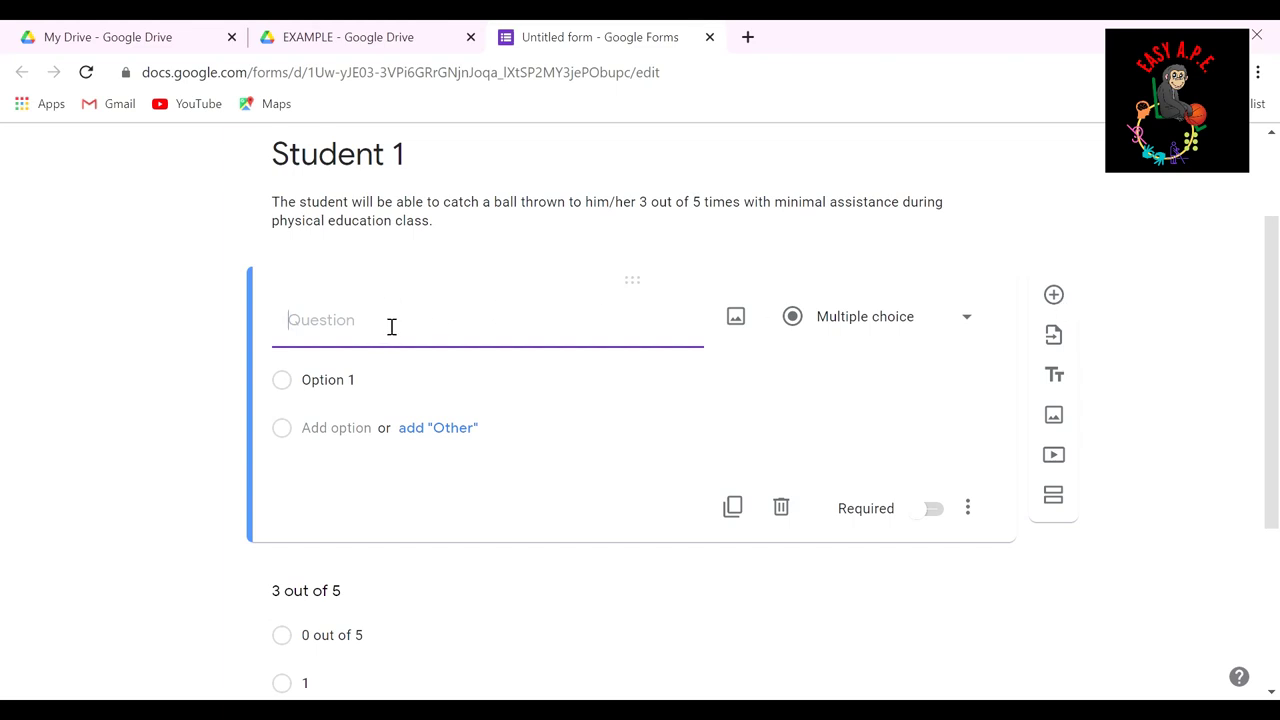
pyautogui.write('assistance needed')
pyautogui.click(368, 382)
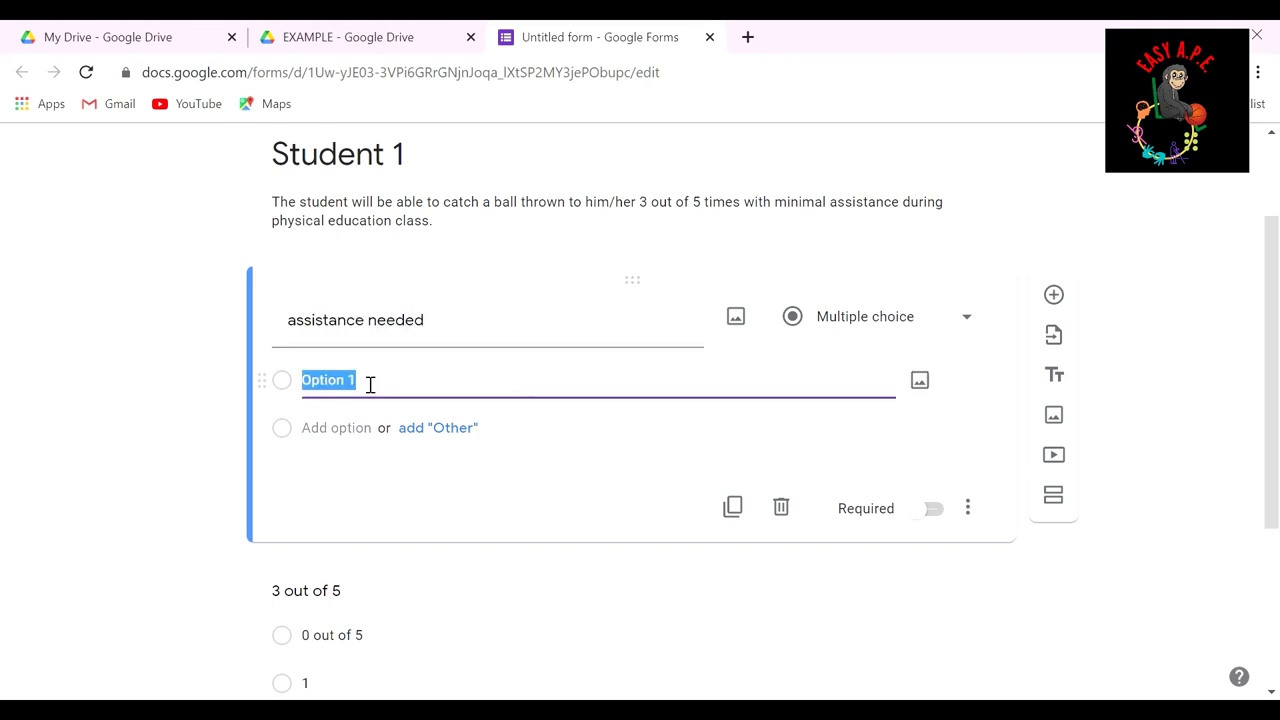
pyautogui.write('minimal')
pyautogui.press('Tab')
pyautogui.press('Tab')
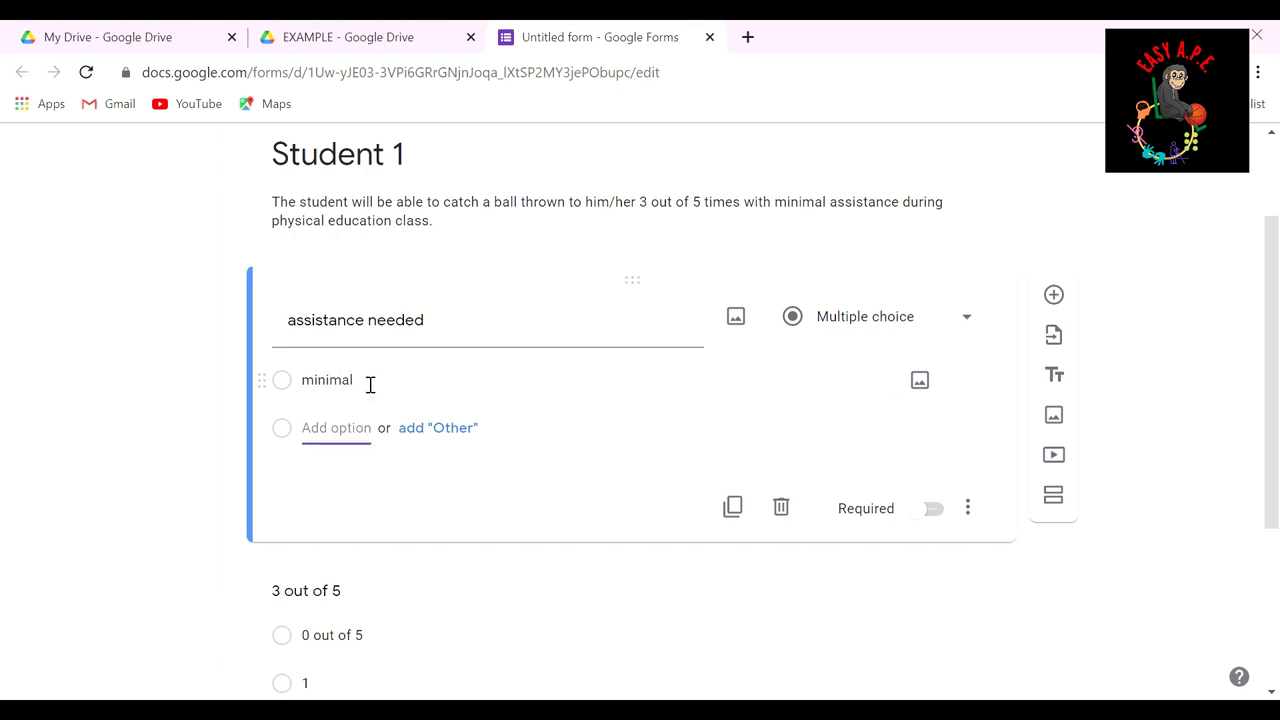
pyautogui.write('moderate')
pyautogui.press('Tab')
pyautogui.press('Tab')
pyautogui.click(325, 478)
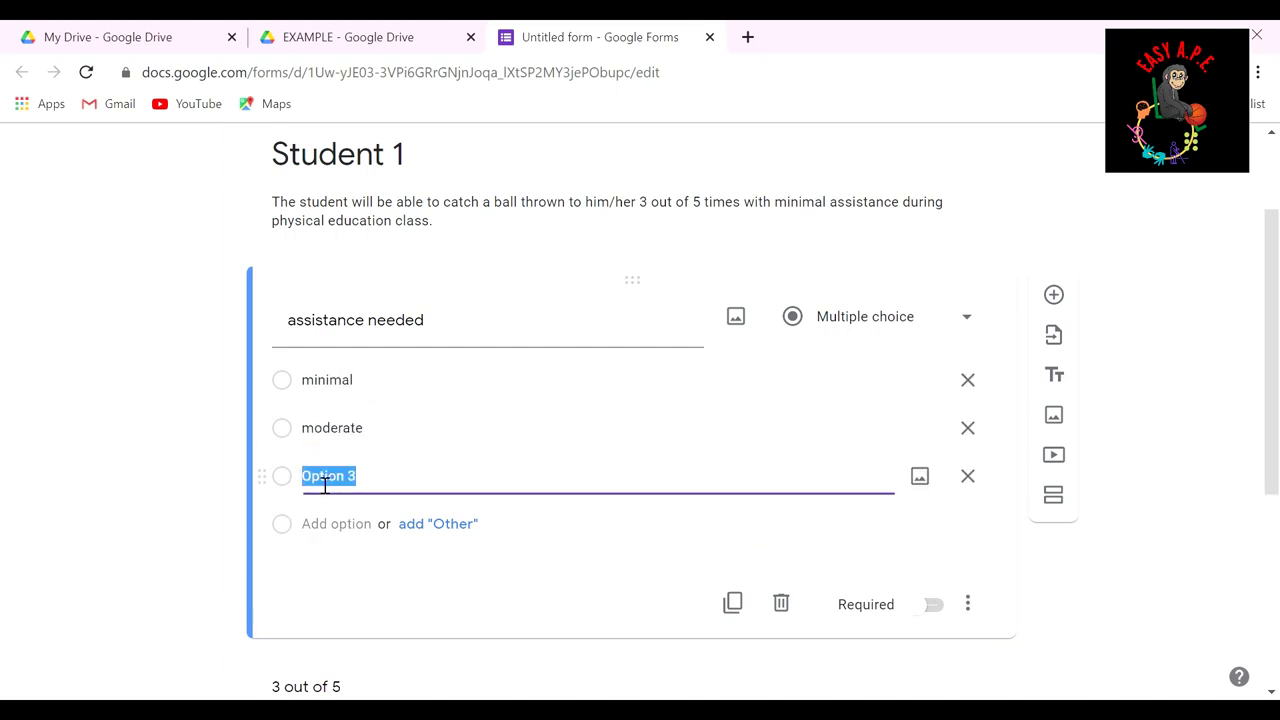
pyautogui.write('maximal')
pyautogui.scroll(-1, 1060, 294)
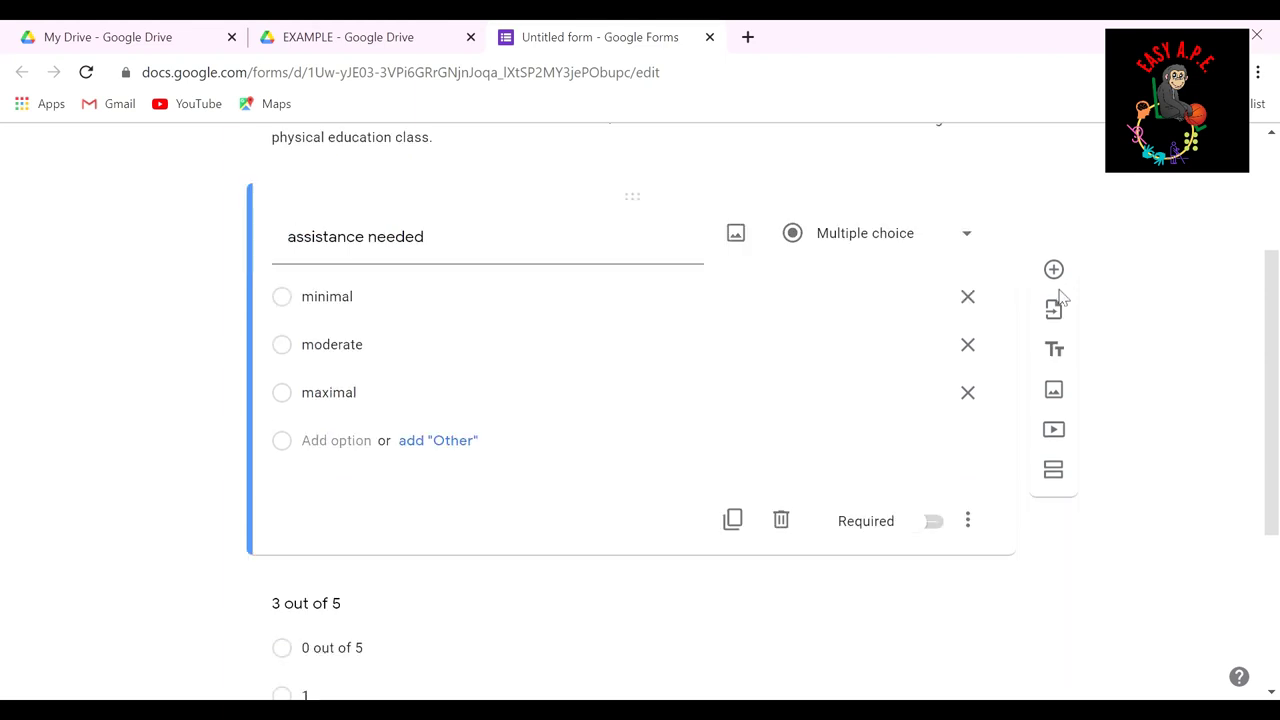
pyautogui.scroll(-3, 1012, 594)
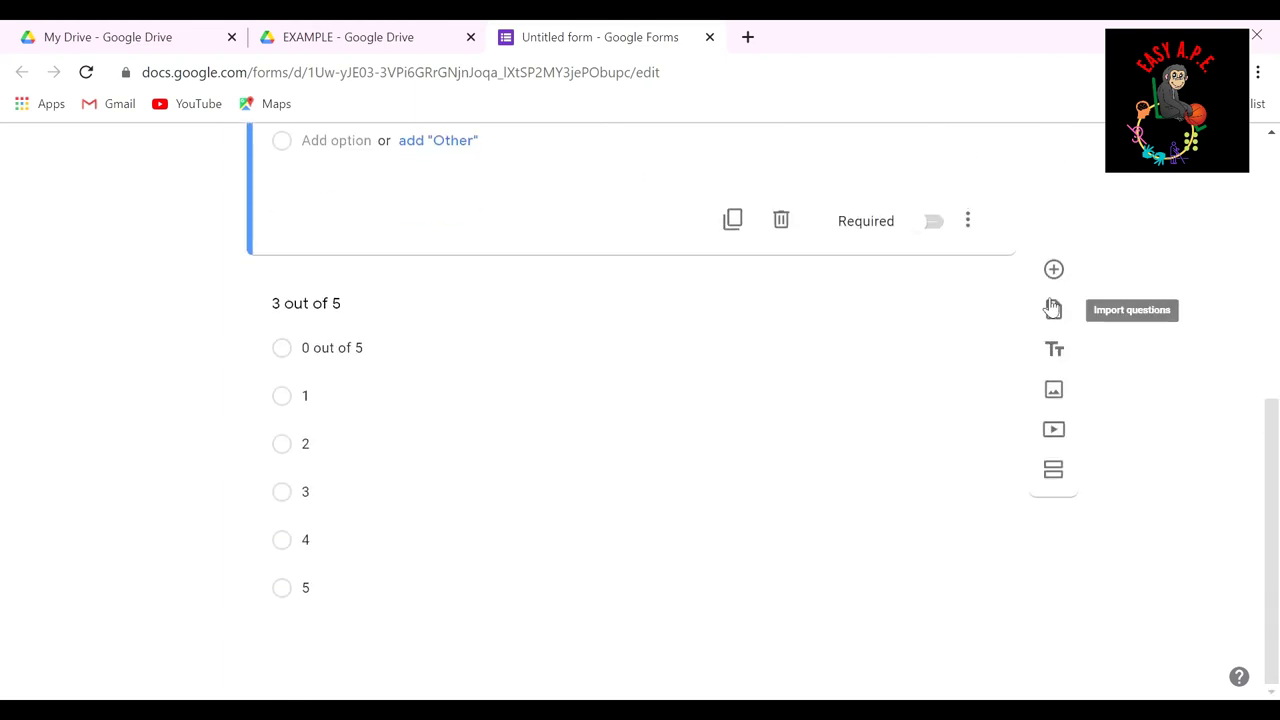
# Step: Add another question, make it a Paragraph type, and title it 'Notes'
pyautogui.click(1053, 269)
pyautogui.scroll(2, 946, 506)
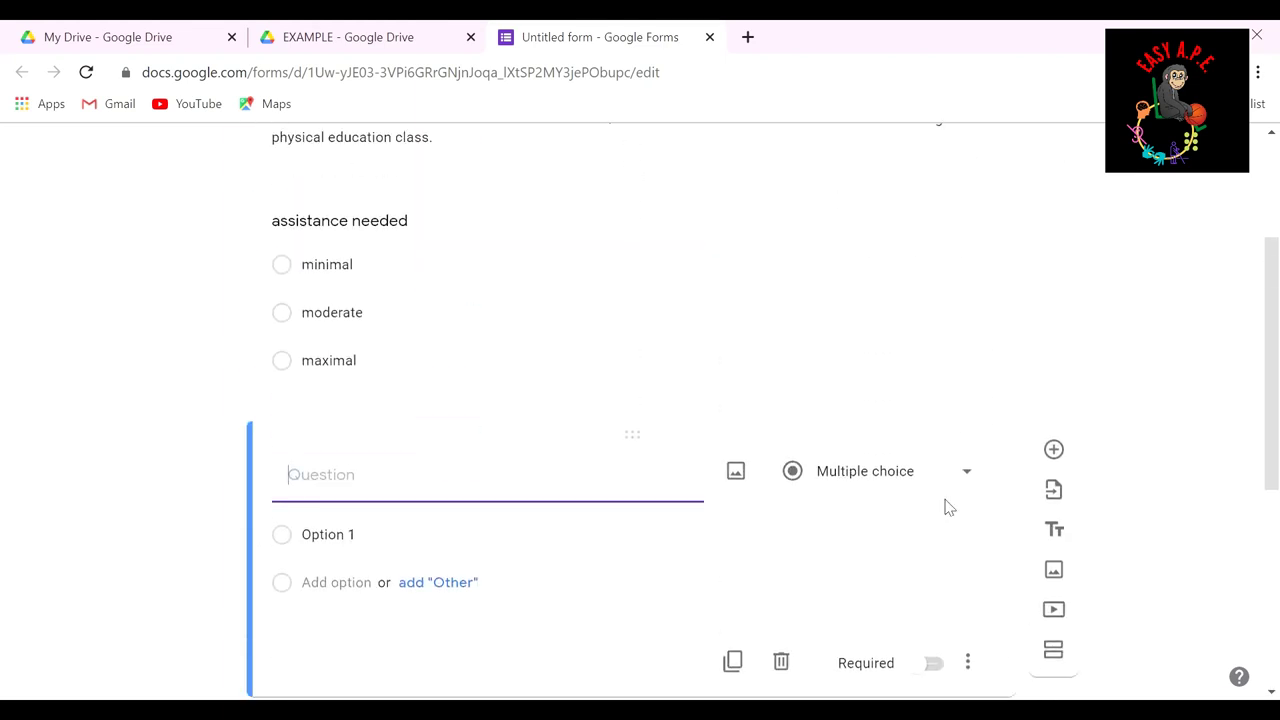
pyautogui.scroll(-1, 960, 440)
pyautogui.click(978, 373)
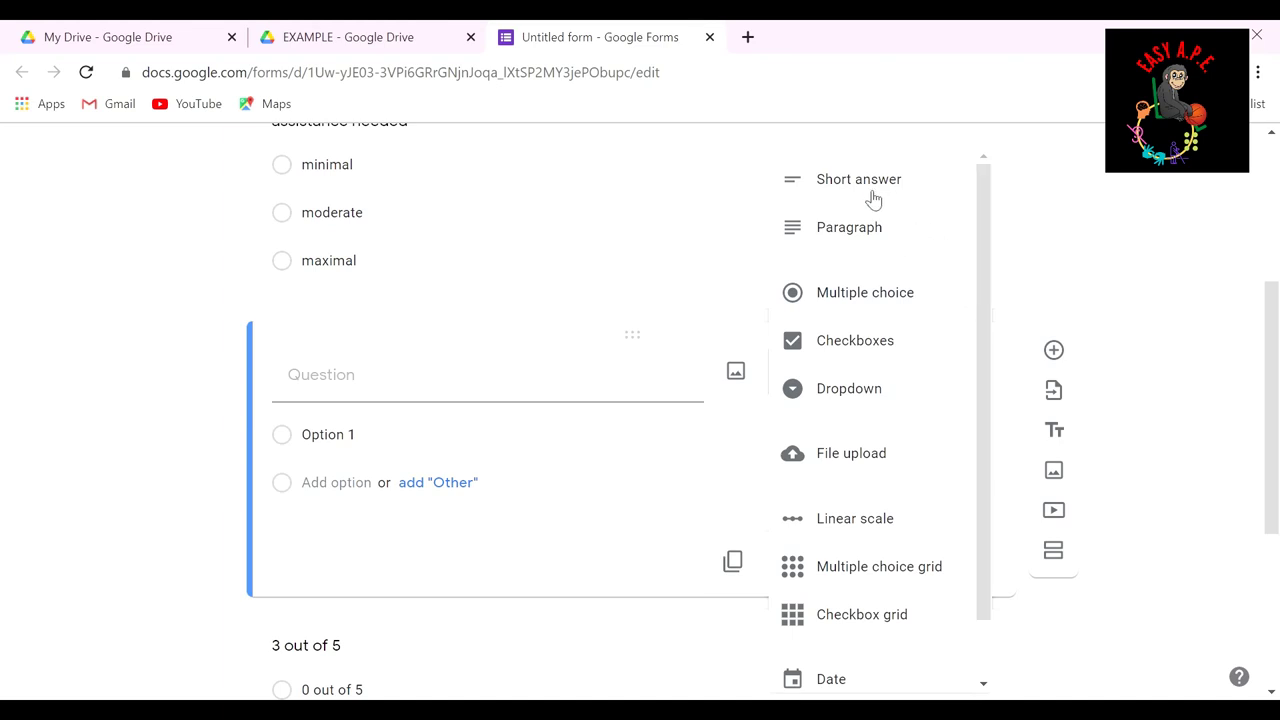
pyautogui.click(866, 227)
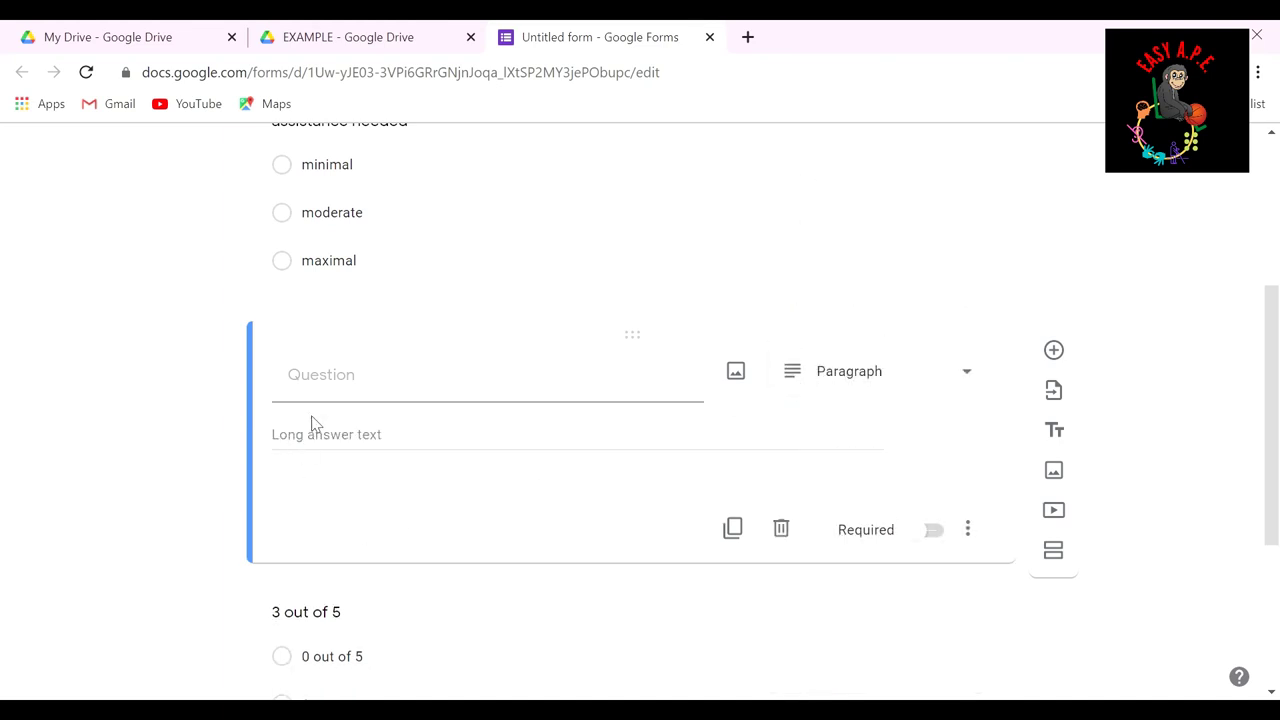
pyautogui.click(349, 391)
pyautogui.write('Notes')
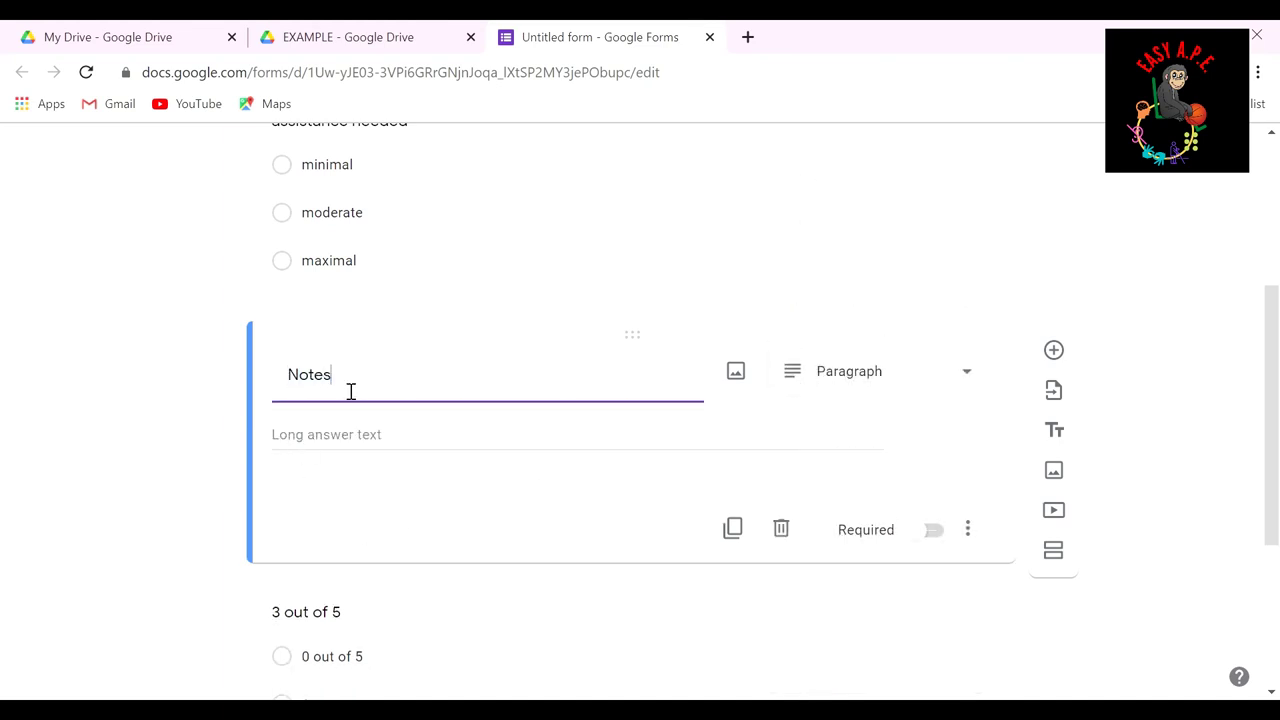
pyautogui.click(503, 458)
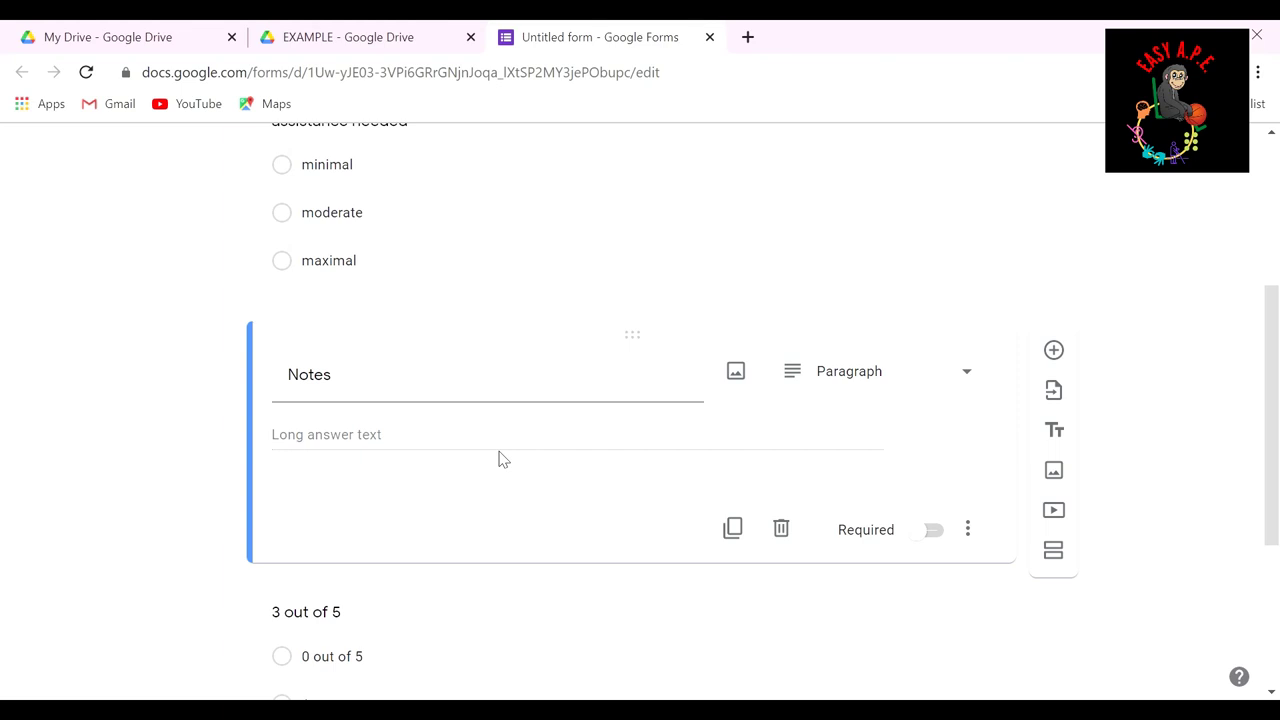
pyautogui.scroll(3, 624, 400)
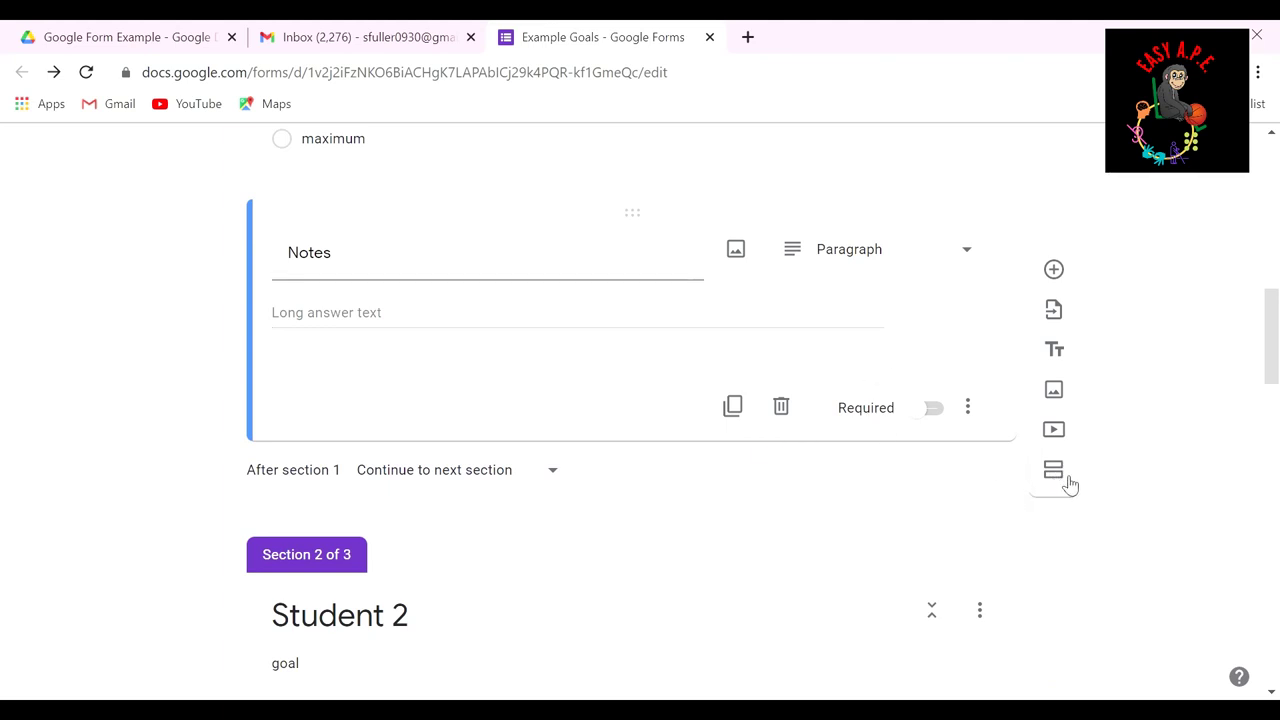
# Step: Scroll to the Student 2 section and select its goal description
pyautogui.scroll(-3, 1060, 483)
pyautogui.scroll(-1, 645, 408)
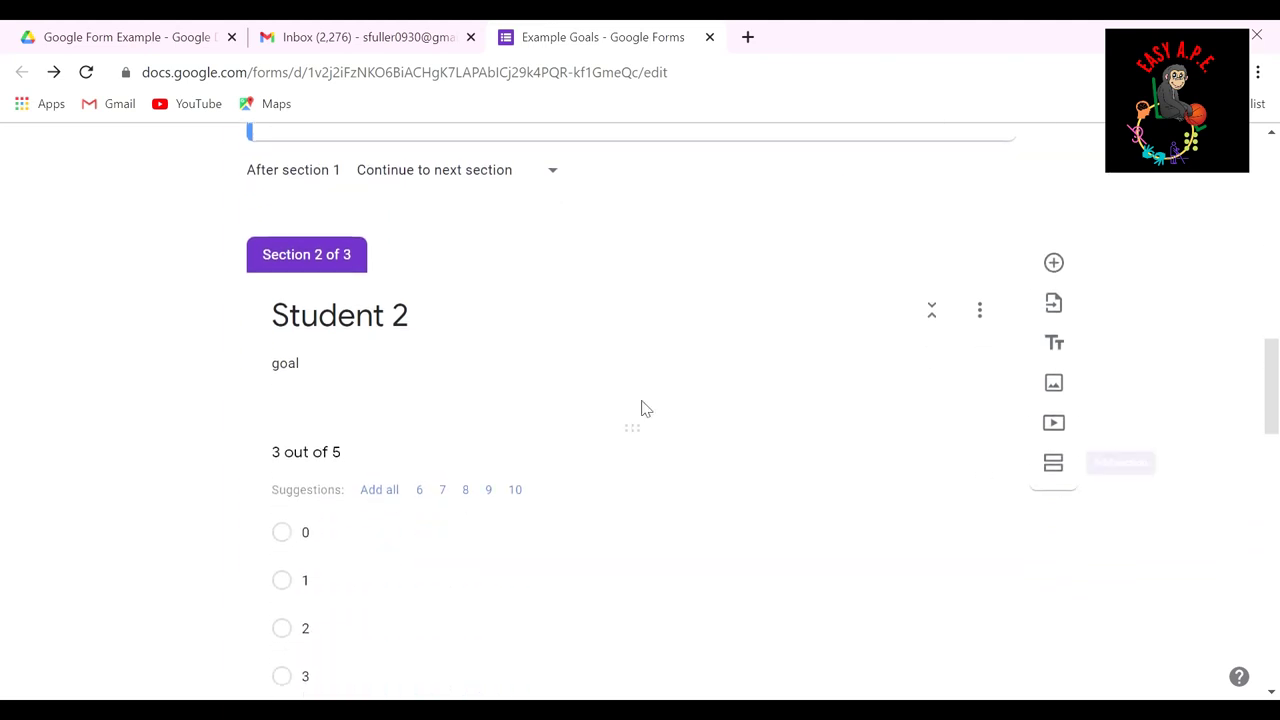
pyautogui.click(421, 346)
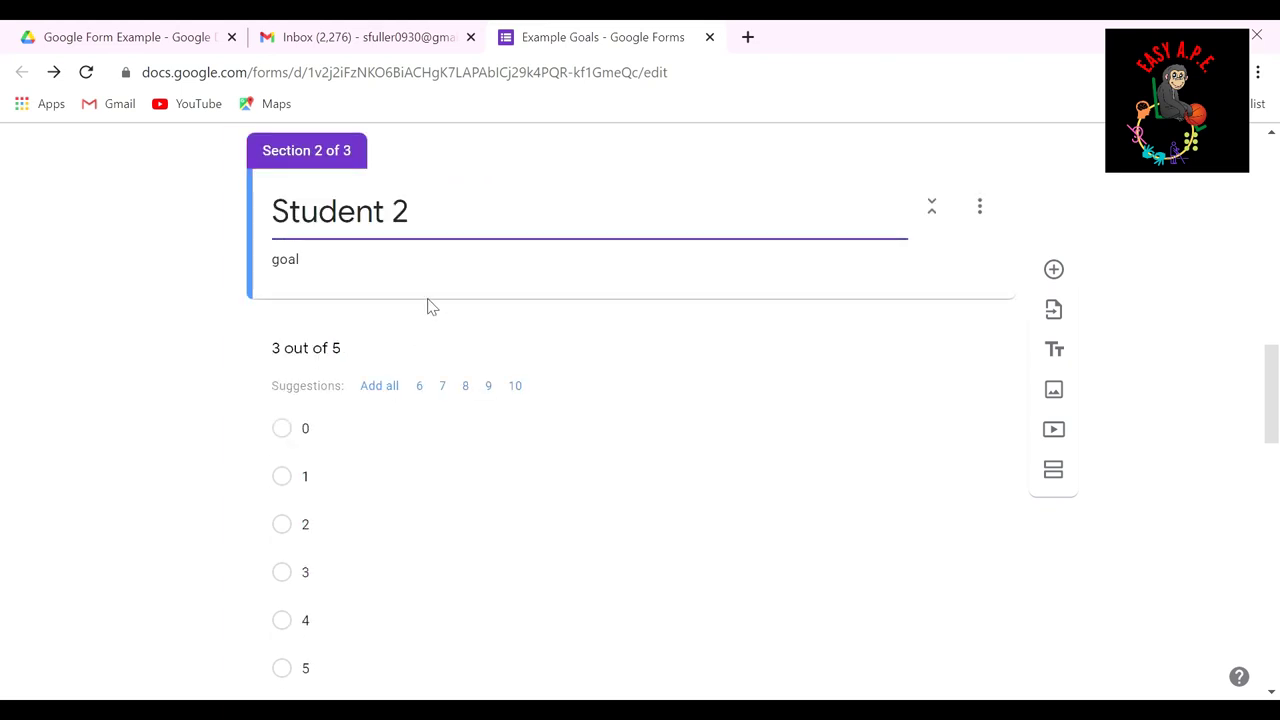
pyautogui.doubleClick(500, 280)
pyautogui.scroll(-1, 400, 375)
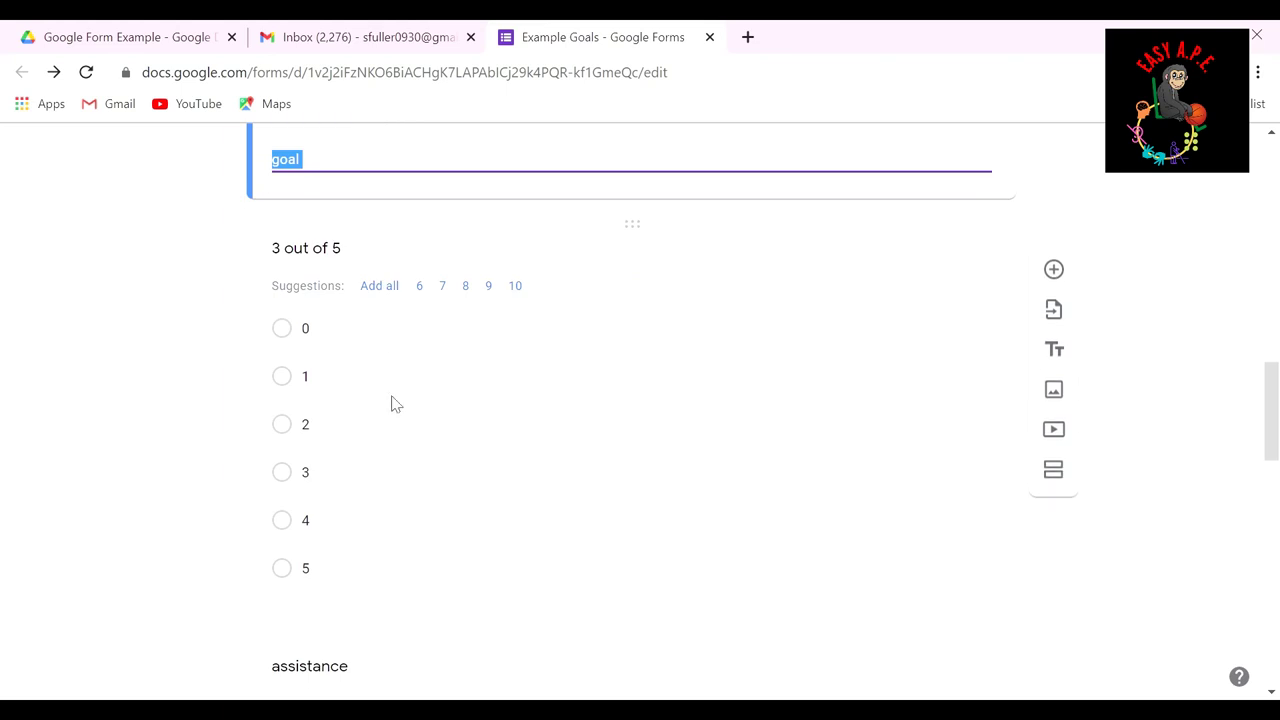
pyautogui.scroll(-1, 385, 530)
pyautogui.scroll(-2, 415, 520)
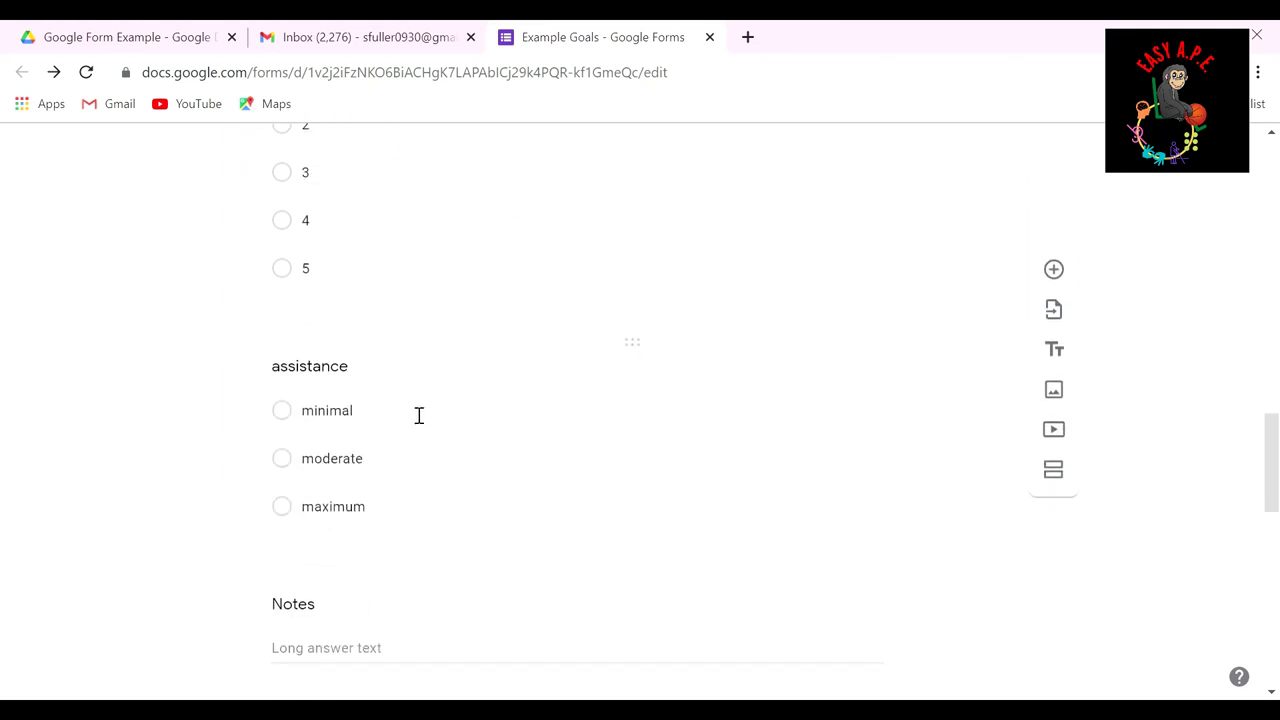
pyautogui.scroll(-3, 420, 520)
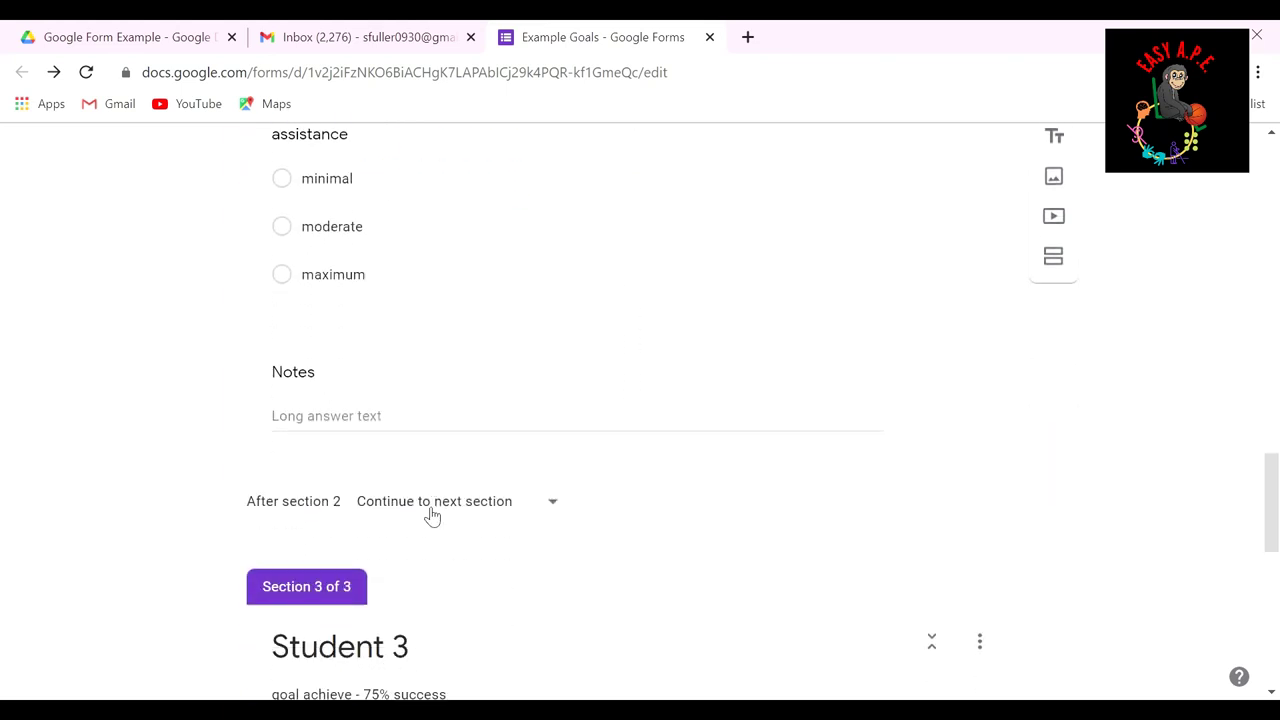
pyautogui.scroll(-2, 520, 314)
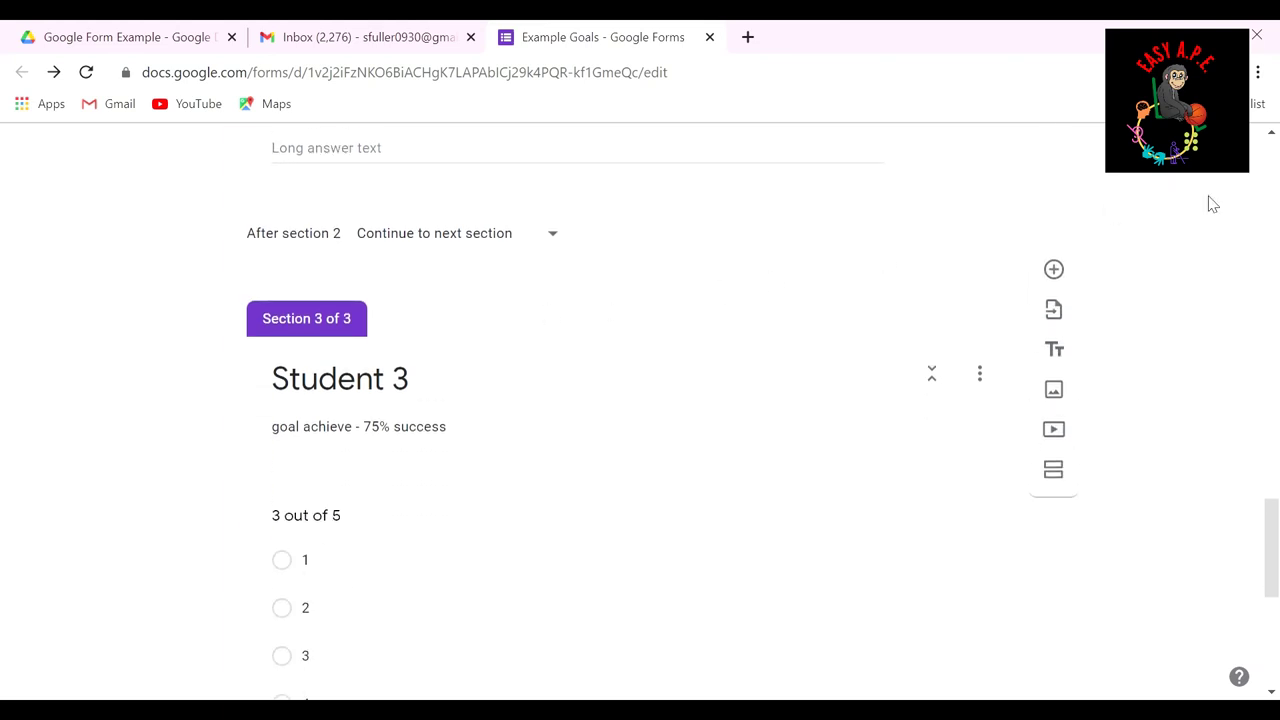
# Step: Scroll through the Student 3 section and back to the top of the Example Goals form
pyautogui.scroll(1, 1140, 364)
pyautogui.scroll(2, 1100, 400)
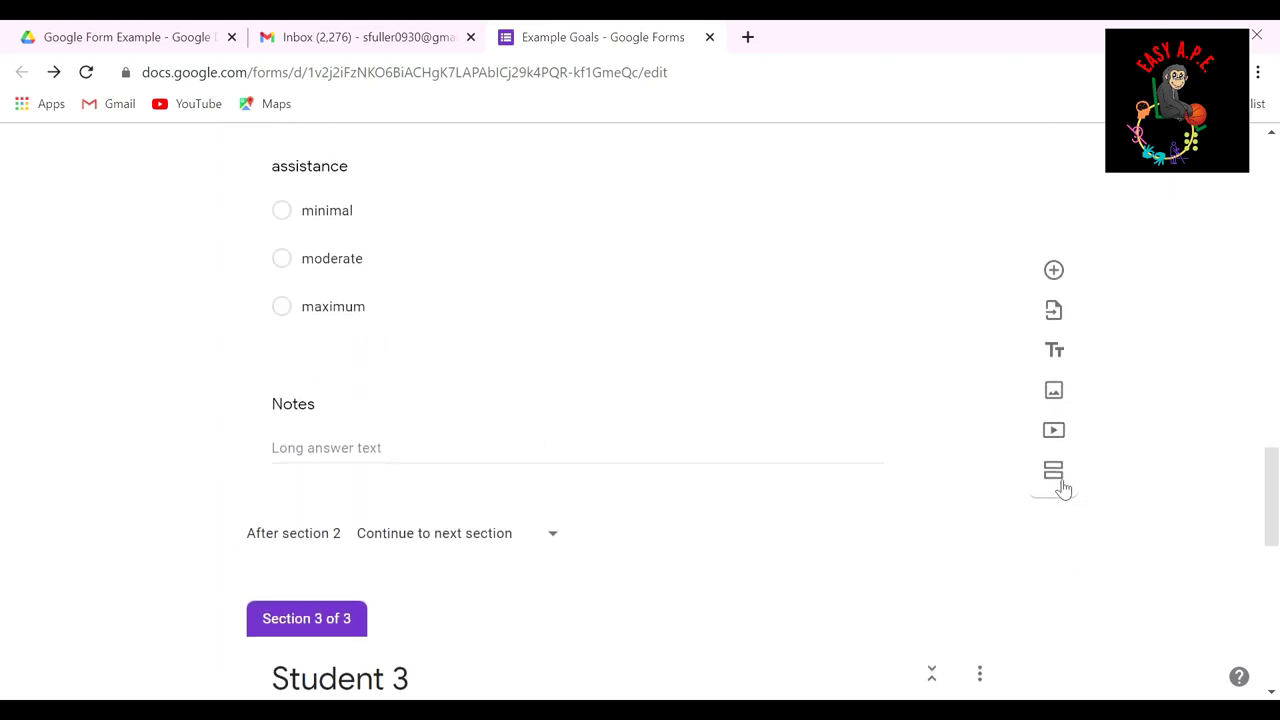
pyautogui.scroll(-4, 1050, 515)
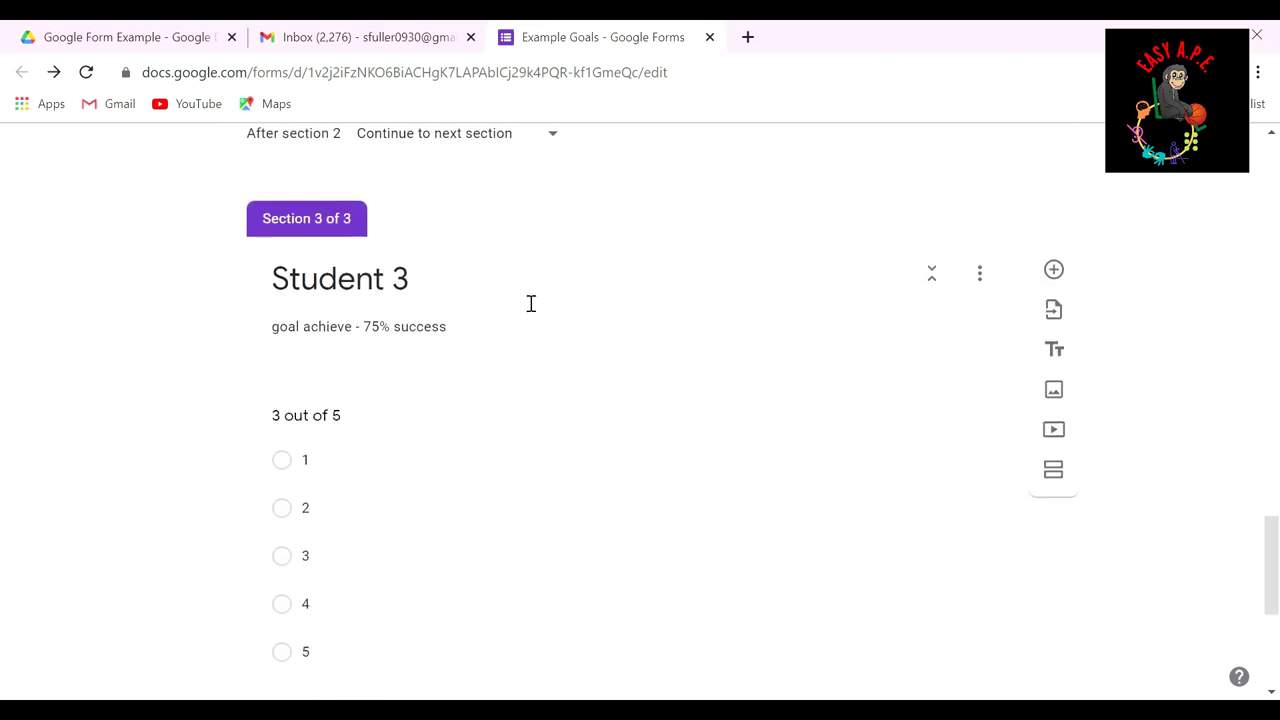
pyautogui.scroll(-1, 509, 403)
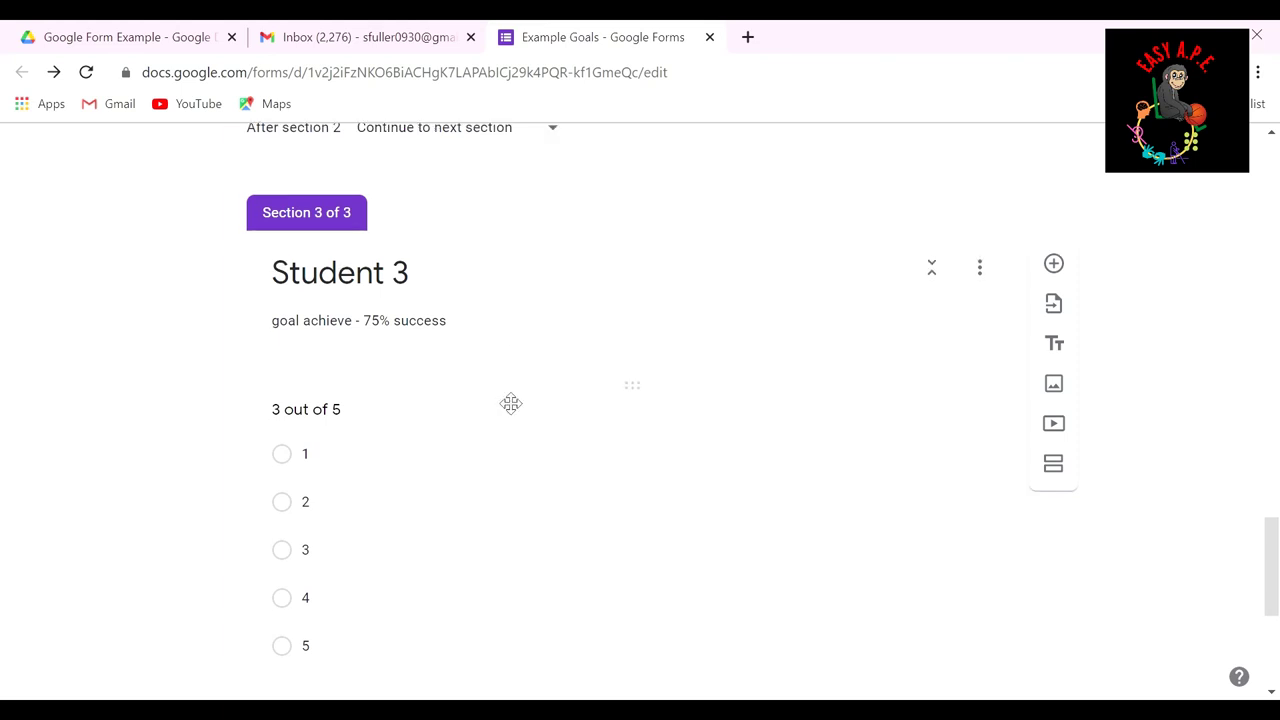
pyautogui.scroll(-2, 505, 381)
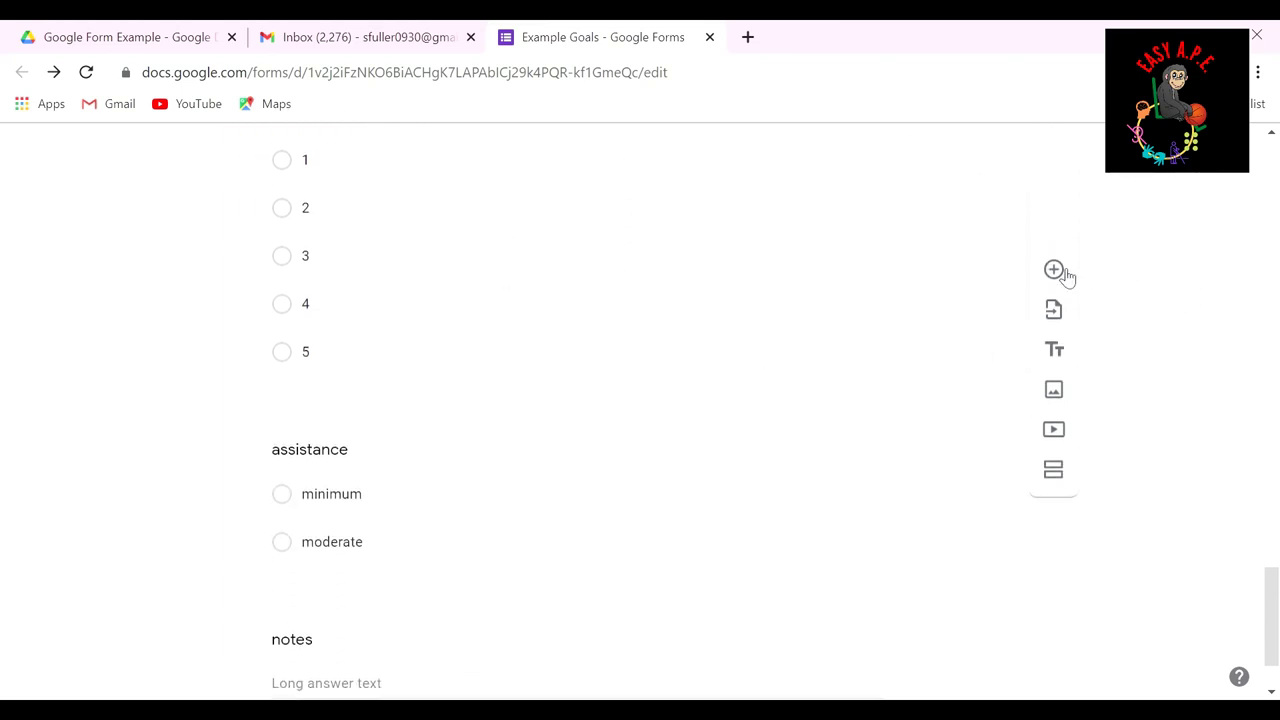
pyautogui.scroll(-1, 926, 314)
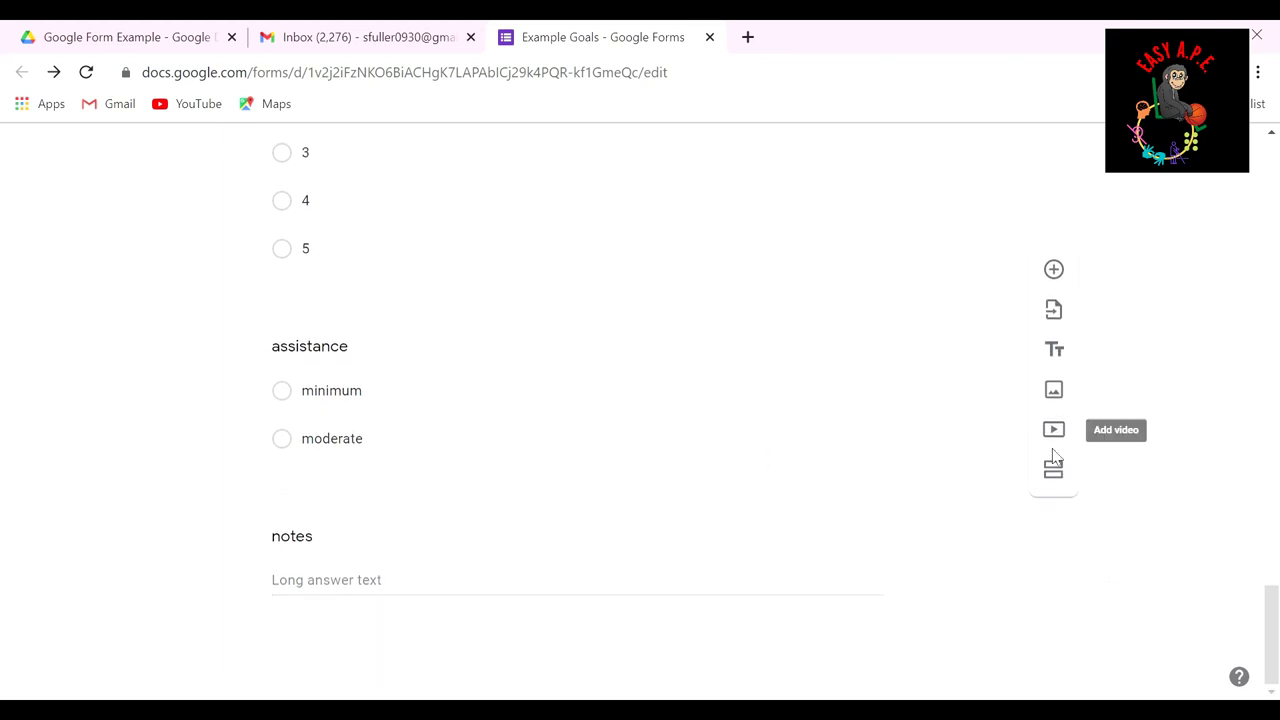
pyautogui.scroll(12, 812, 458)
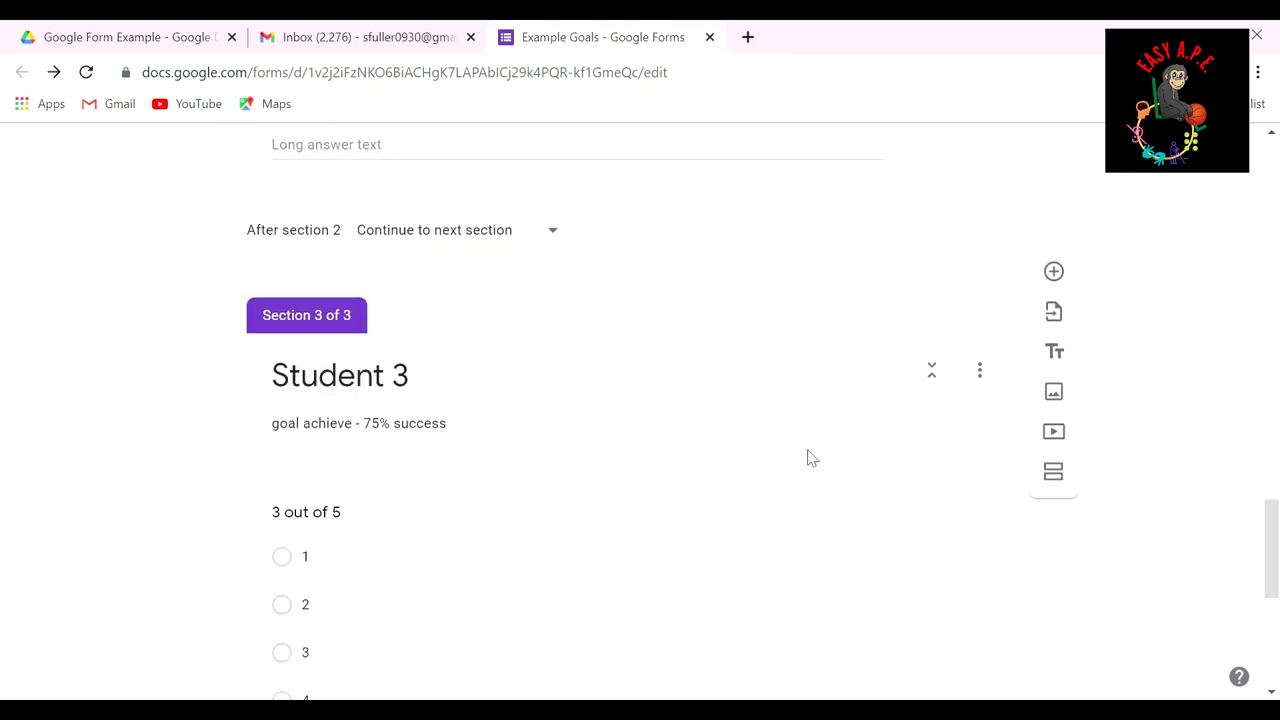
pyautogui.scroll(10, 812, 458)
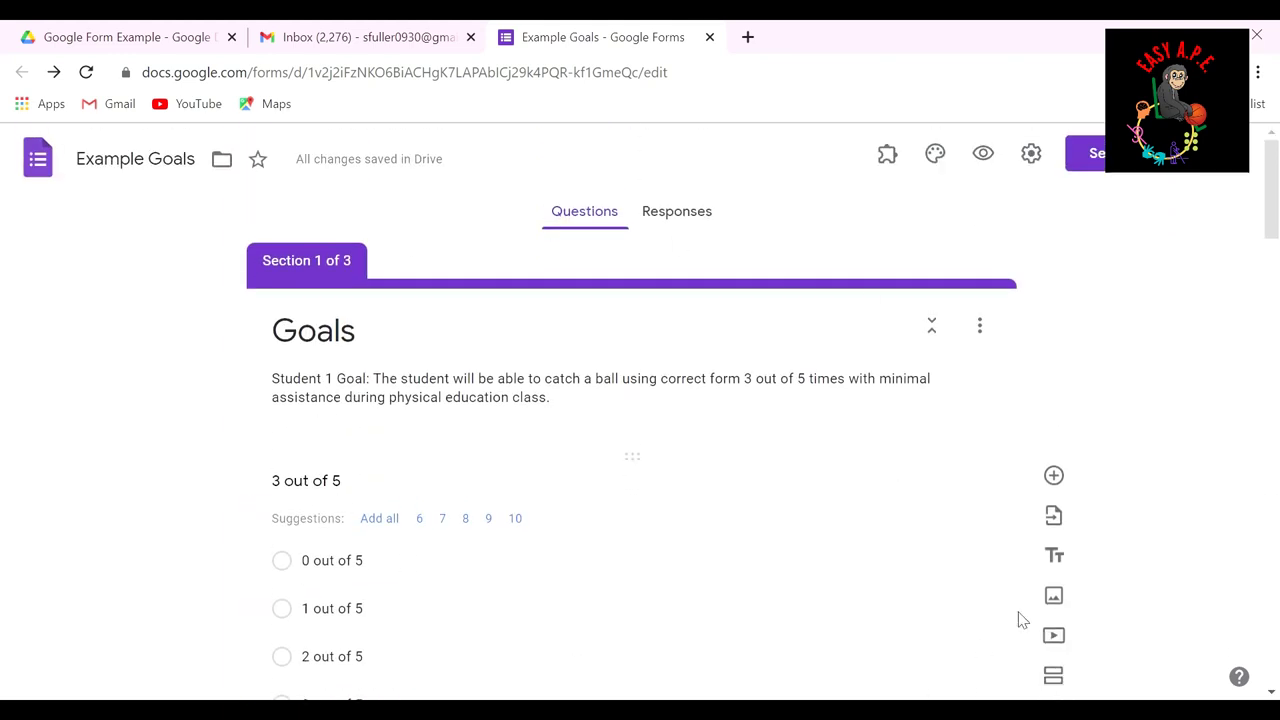
pyautogui.click(1100, 158)
# Step: Email the Goals form invitation to the recipient's e-mail address
pyautogui.click(137, 374)
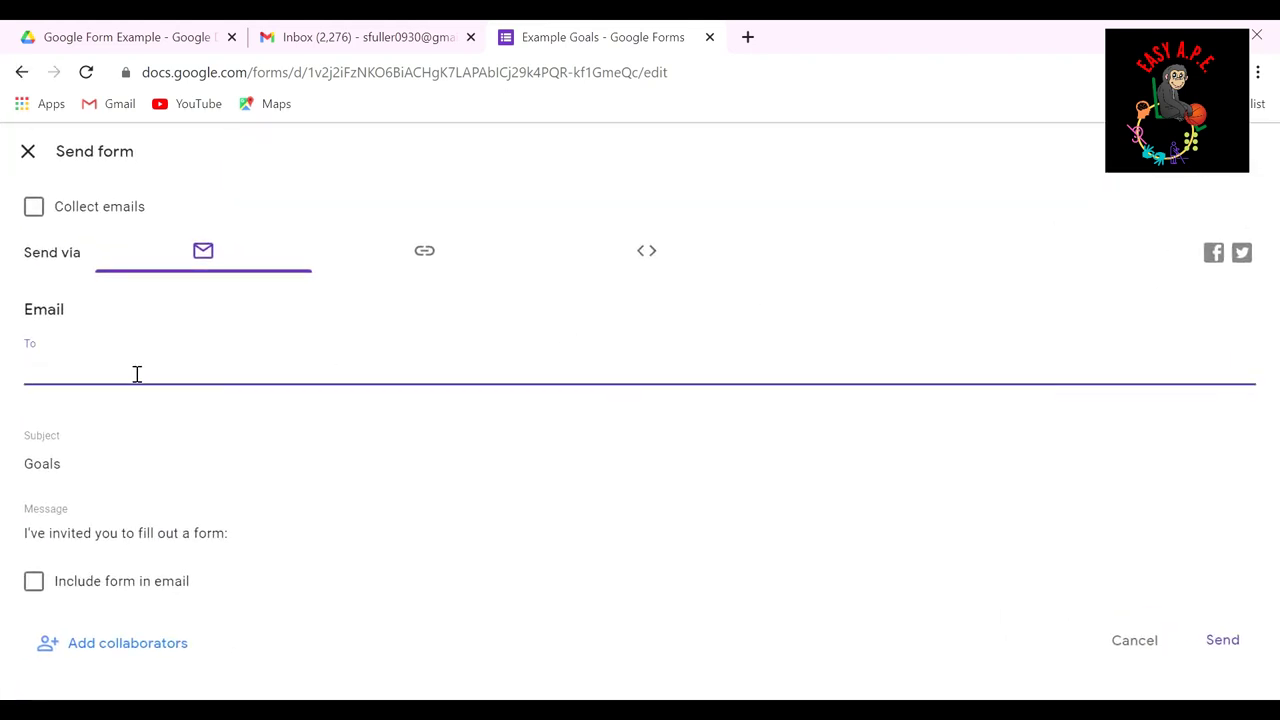
pyautogui.click(1223, 640)
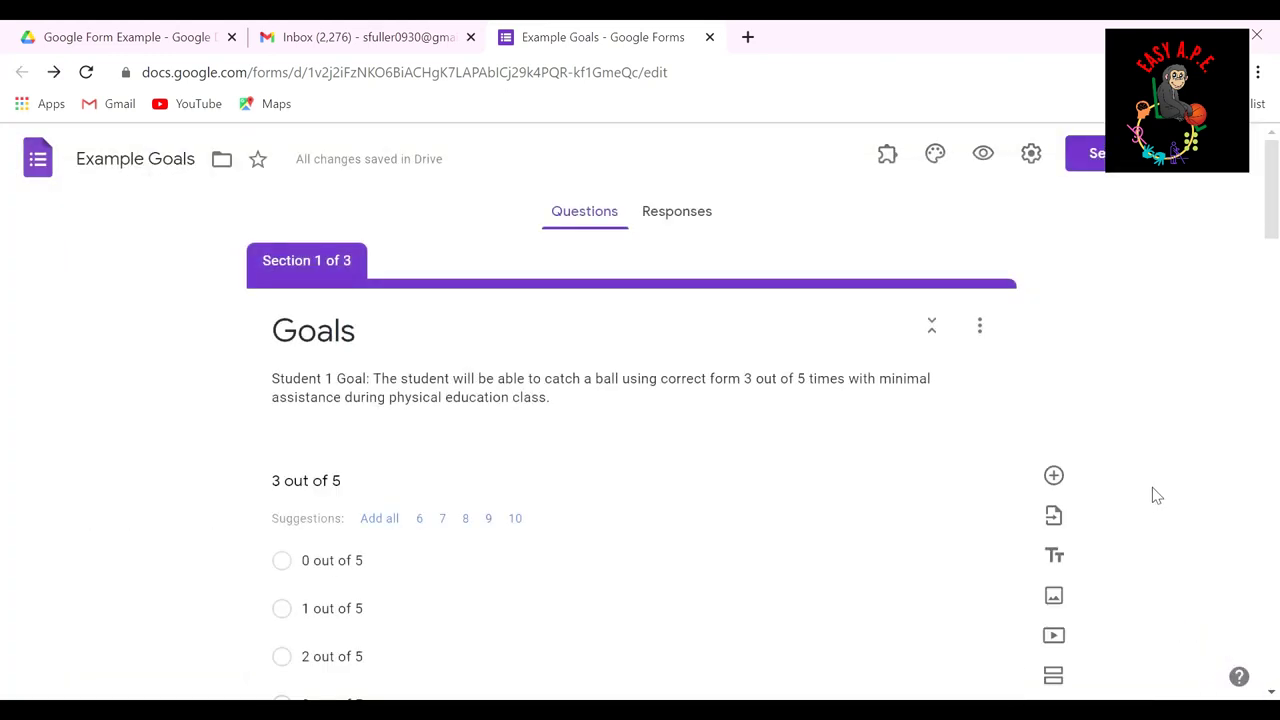
pyautogui.click(428, 38)
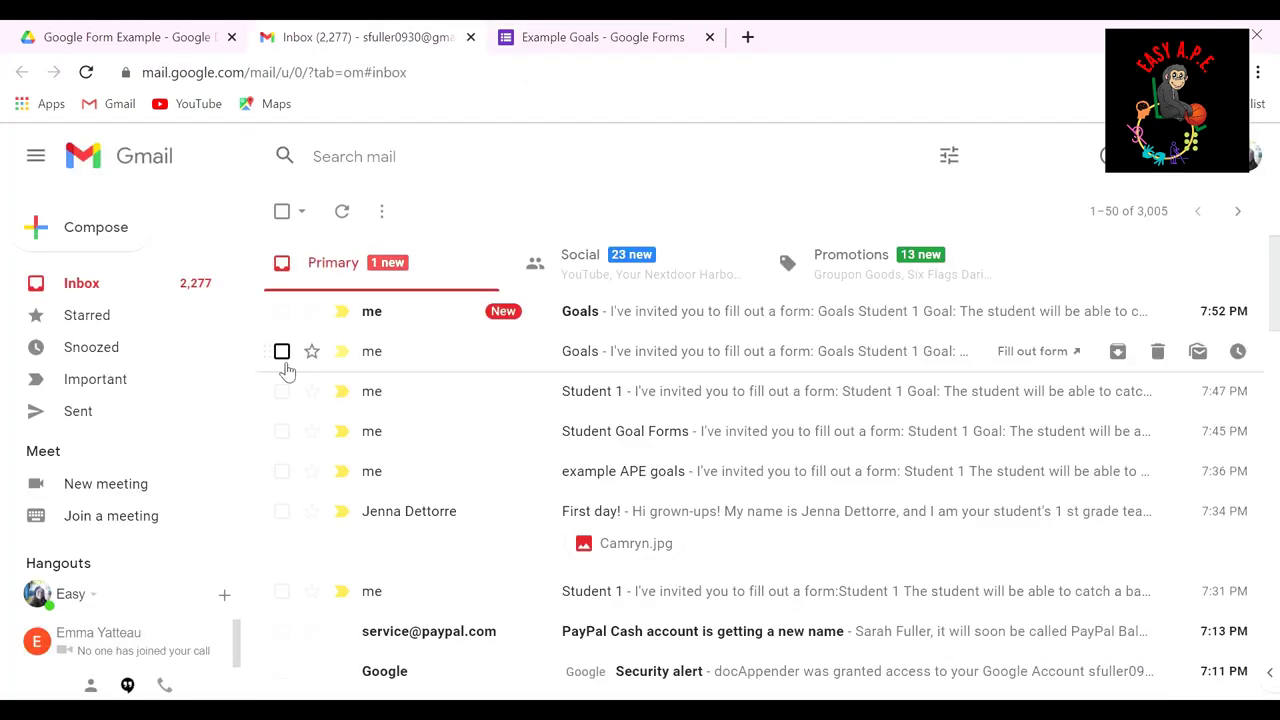
# Step: Open the Goals invitation email in Gmail and follow its link to the live form
pyautogui.click(699, 328)
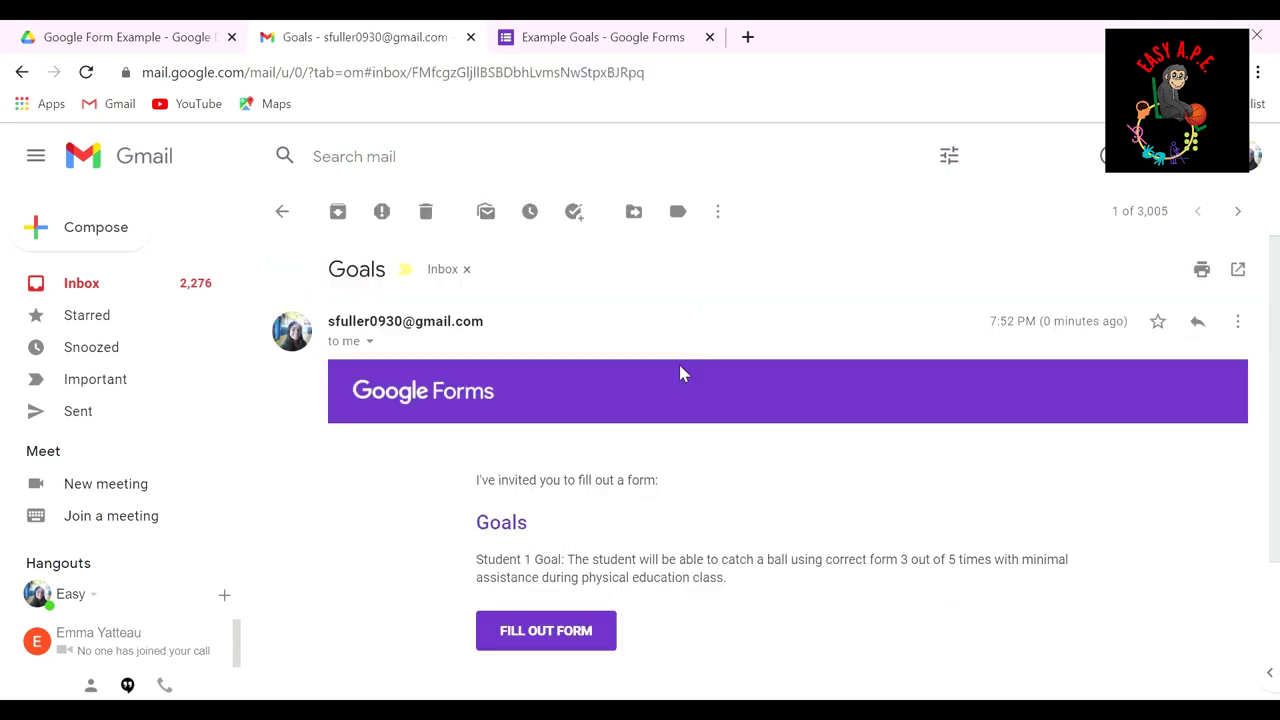
pyautogui.scroll(-2, 613, 479)
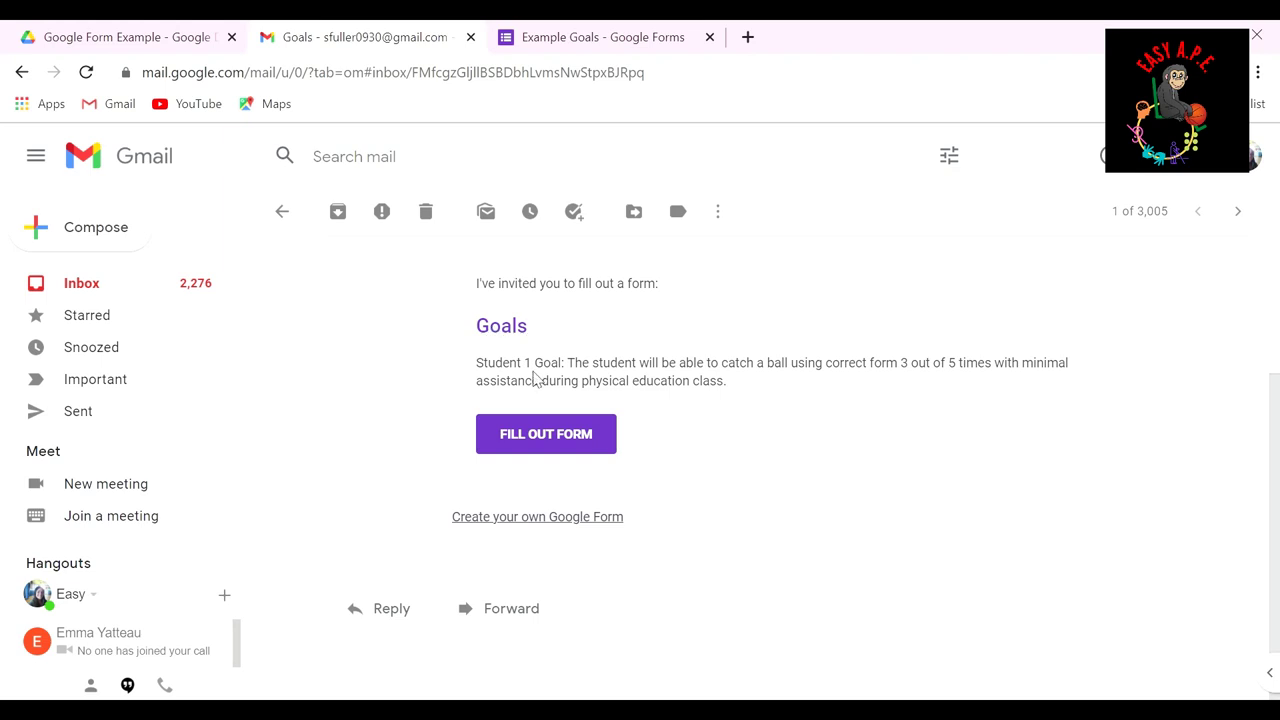
pyautogui.click(539, 452)
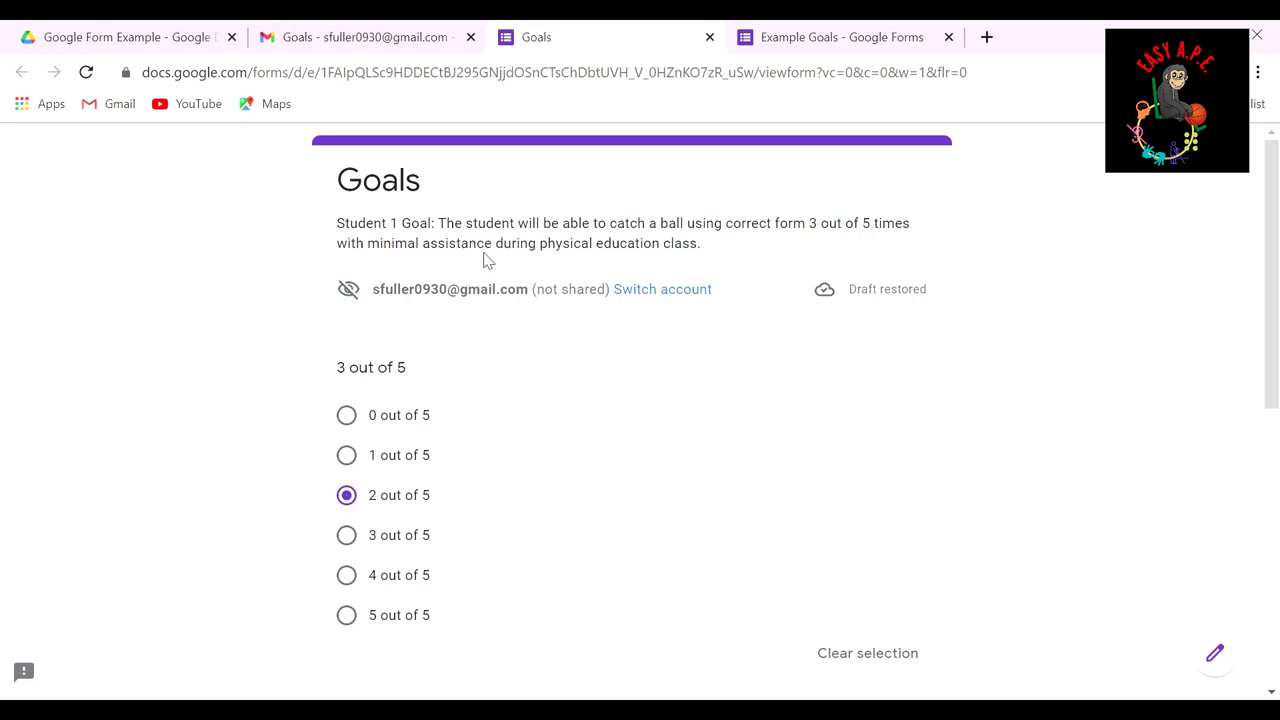
# Step: Answer Student 1 with 2 out of 5 and moderate assistance, and tidy the tactile-prompts note
pyautogui.scroll(-1, 529, 413)
pyautogui.click(347, 396)
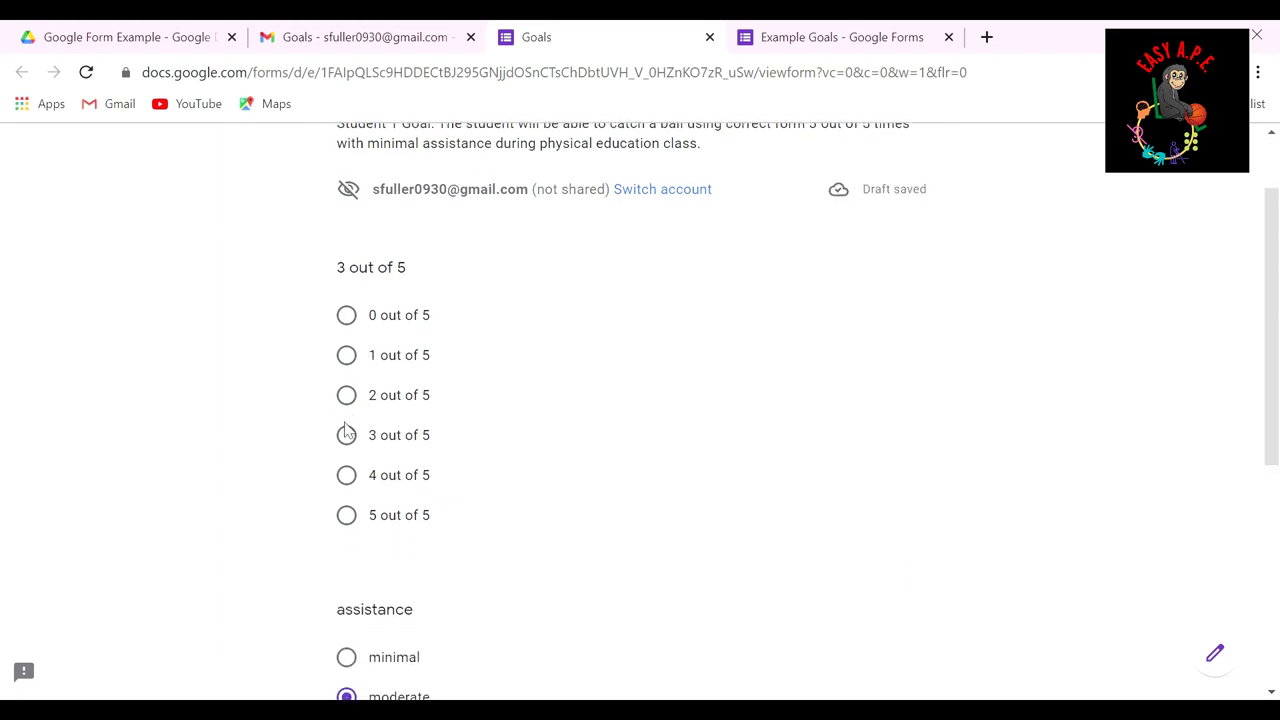
pyautogui.click(347, 398)
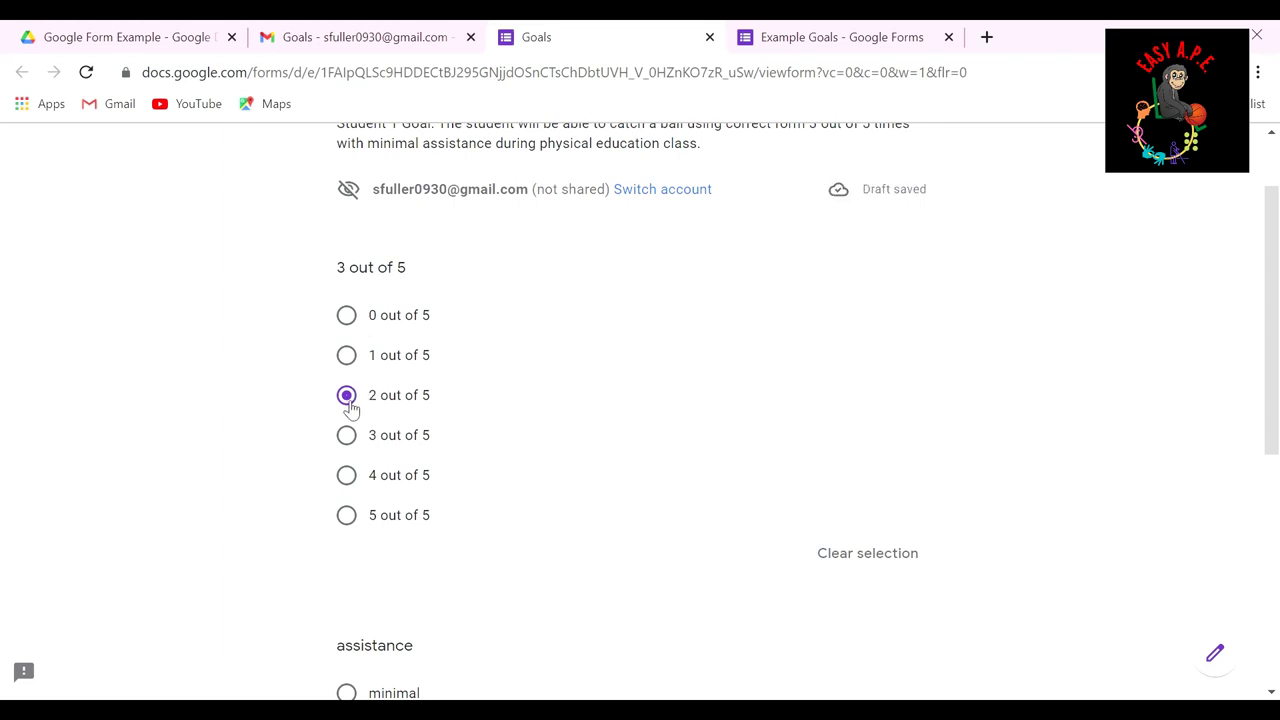
pyautogui.scroll(-3, 551, 408)
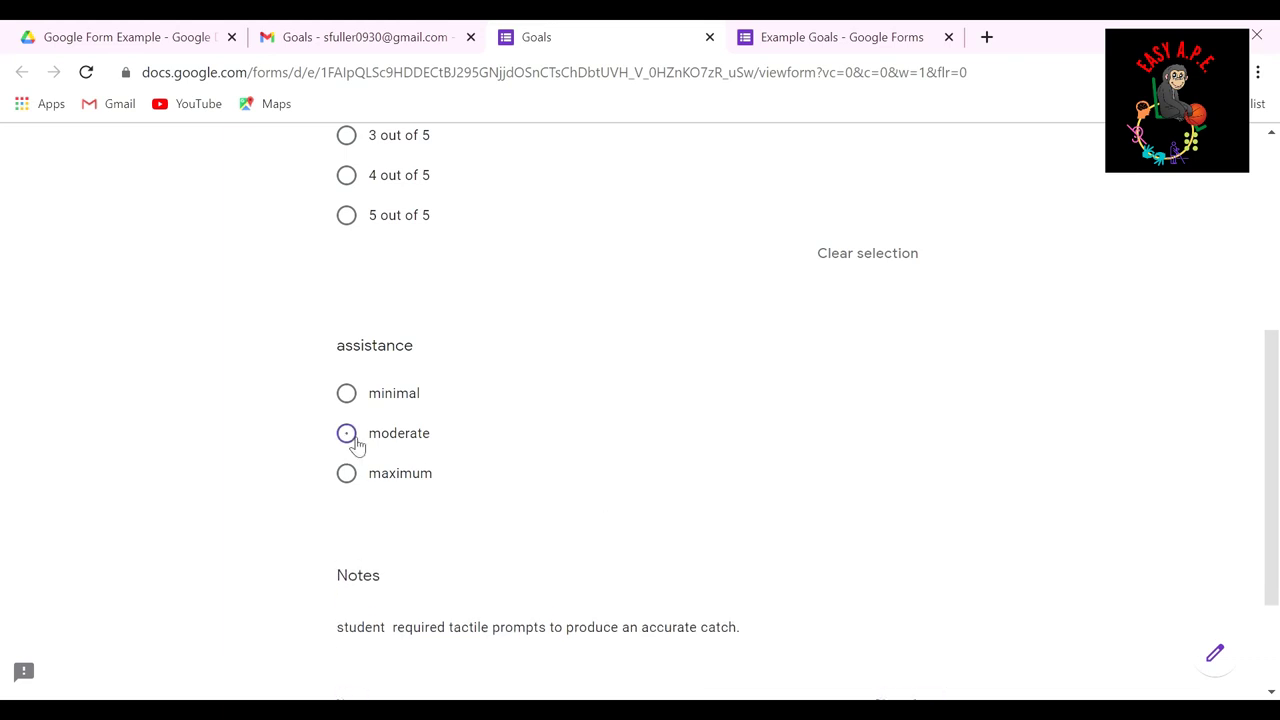
pyautogui.click(352, 443)
pyautogui.scroll(-2, 493, 469)
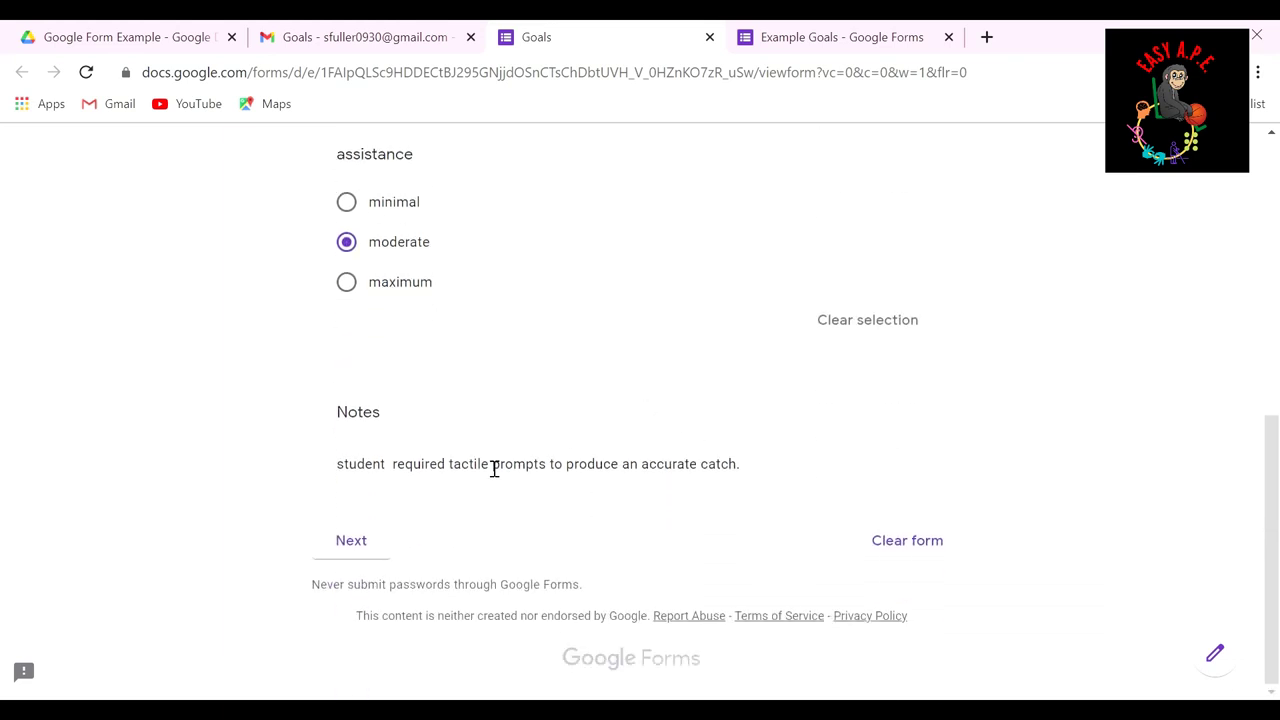
pyautogui.click(407, 478)
pyautogui.press('BackSpace')
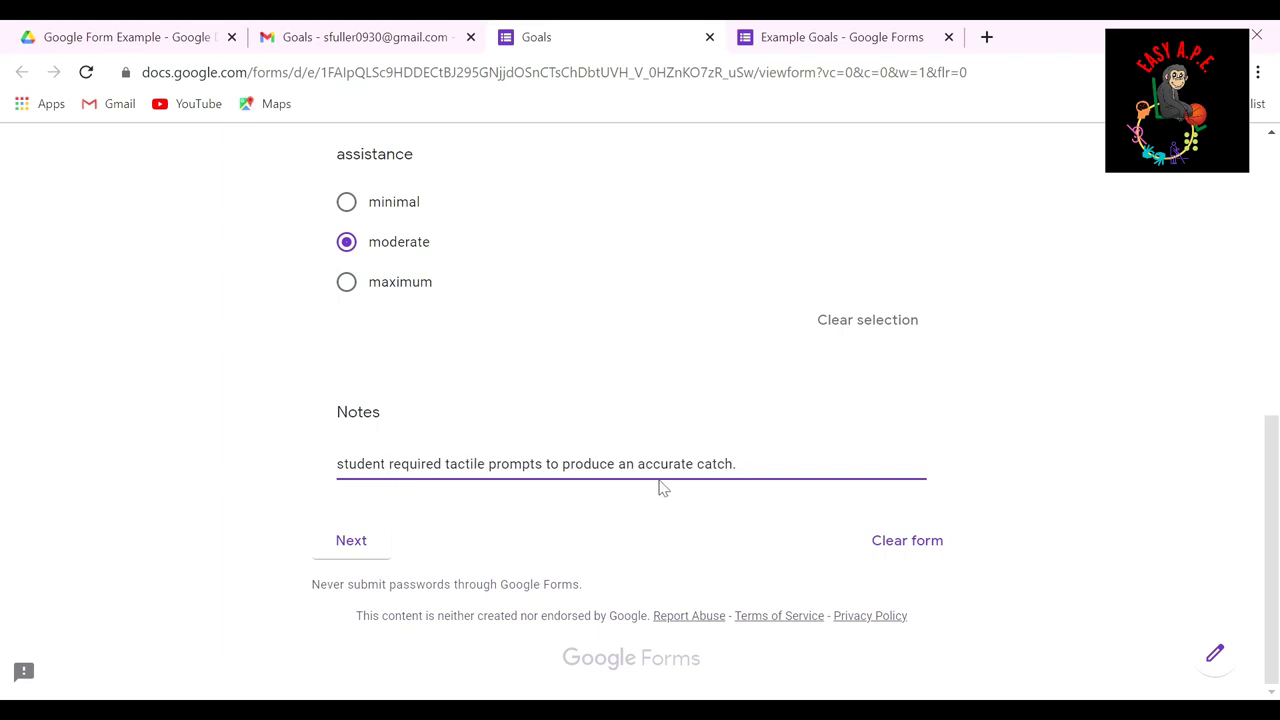
pyautogui.click(577, 484)
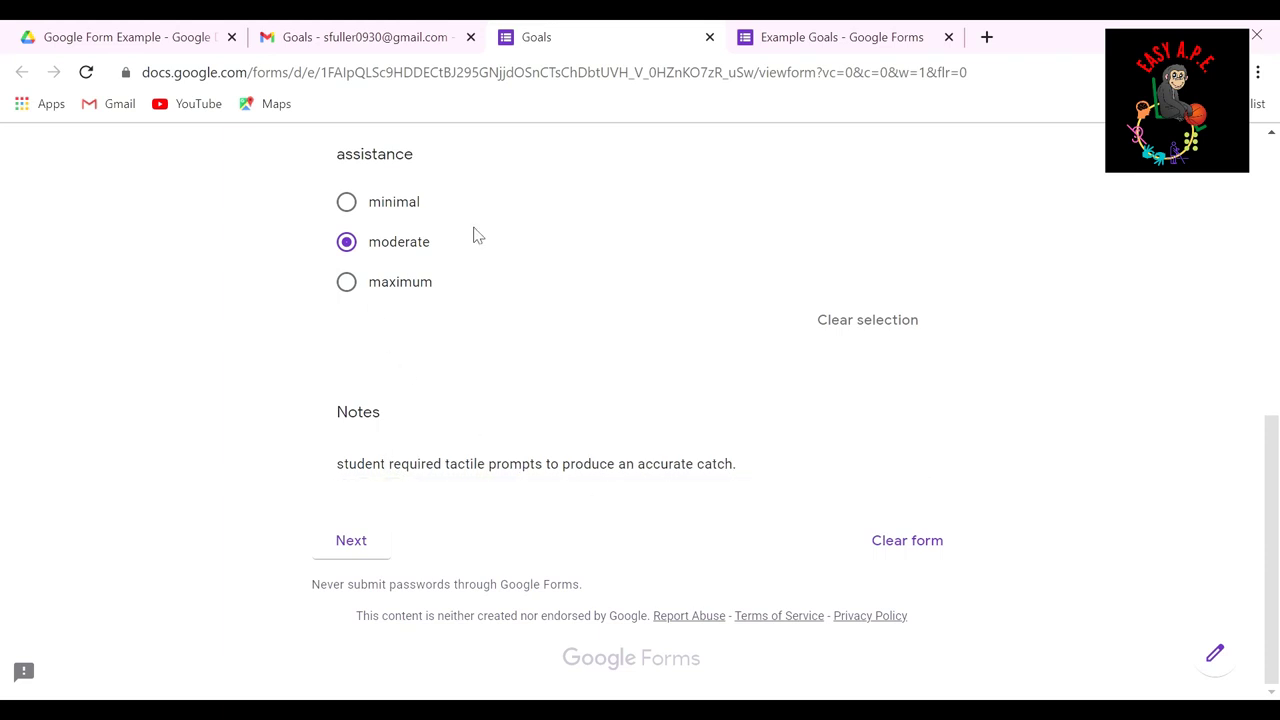
# Step: Answer Student 2 with 3 out of 5, moderate assistance, and a note about tactile and verbal prompts
pyautogui.click(366, 546)
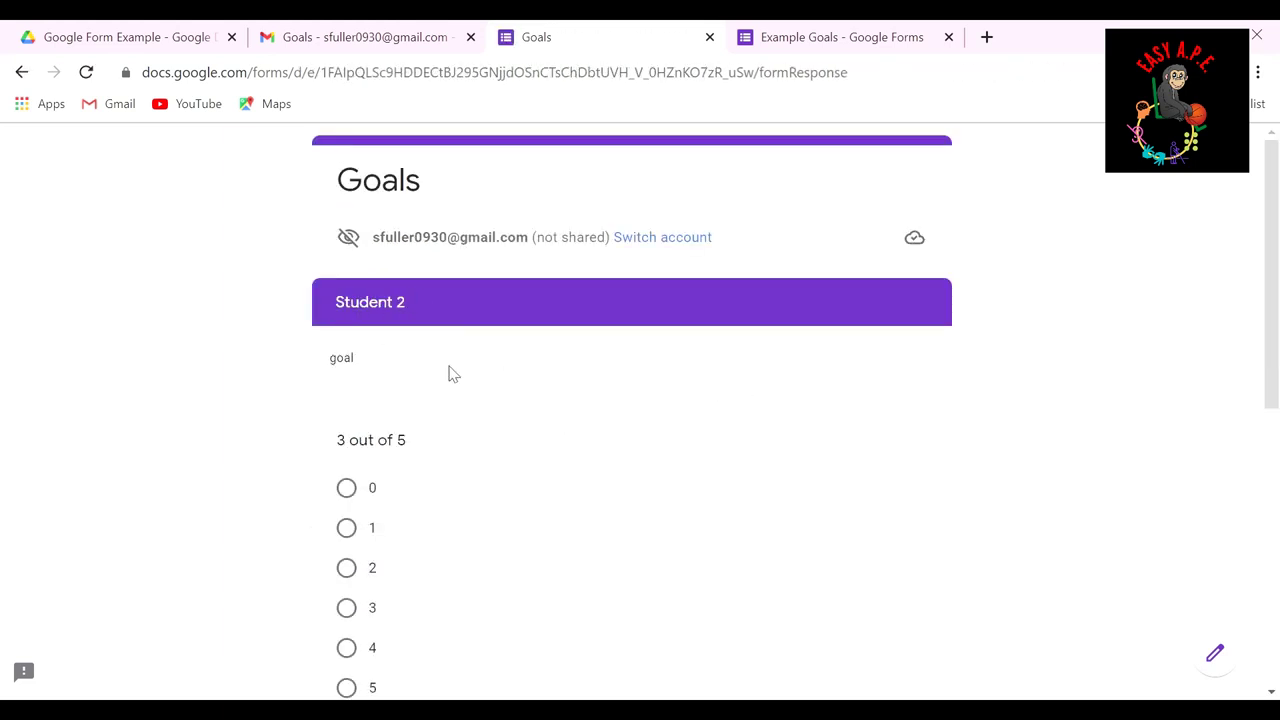
pyautogui.scroll(-2, 449, 371)
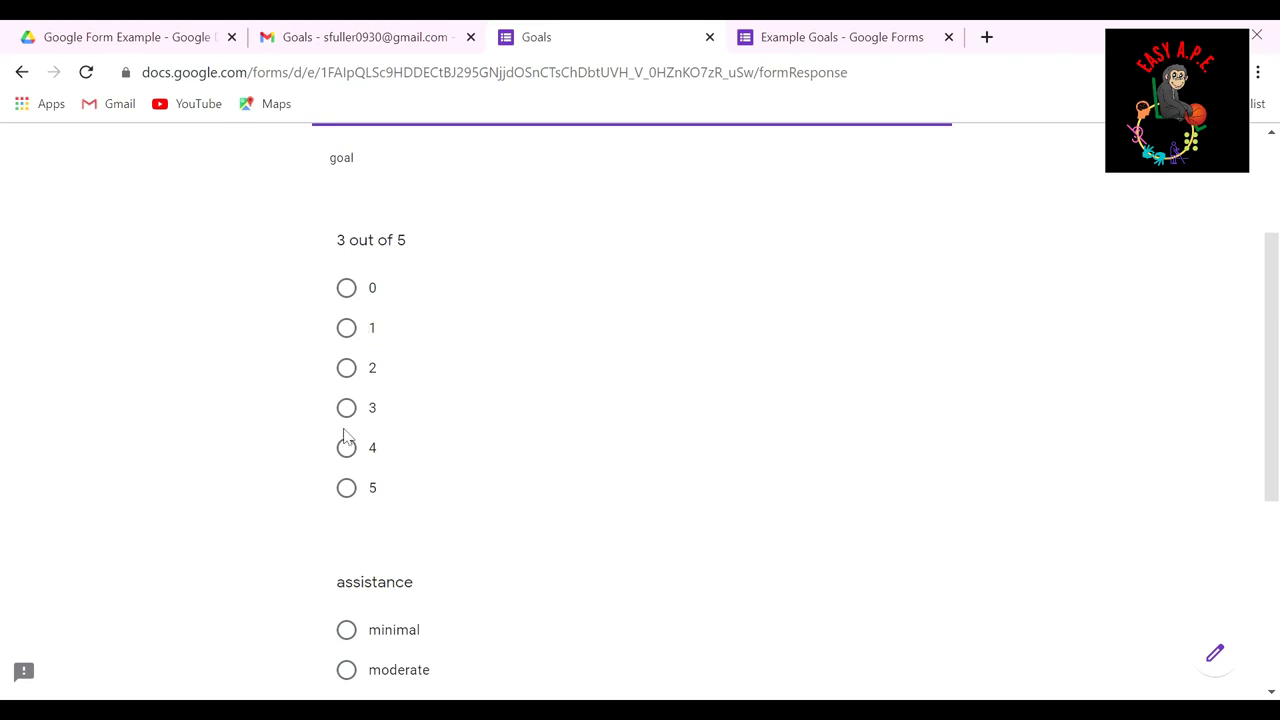
pyautogui.click(346, 422)
pyautogui.scroll(-3, 514, 591)
pyautogui.click(346, 406)
pyautogui.scroll(-2, 555, 618)
pyautogui.click(475, 467)
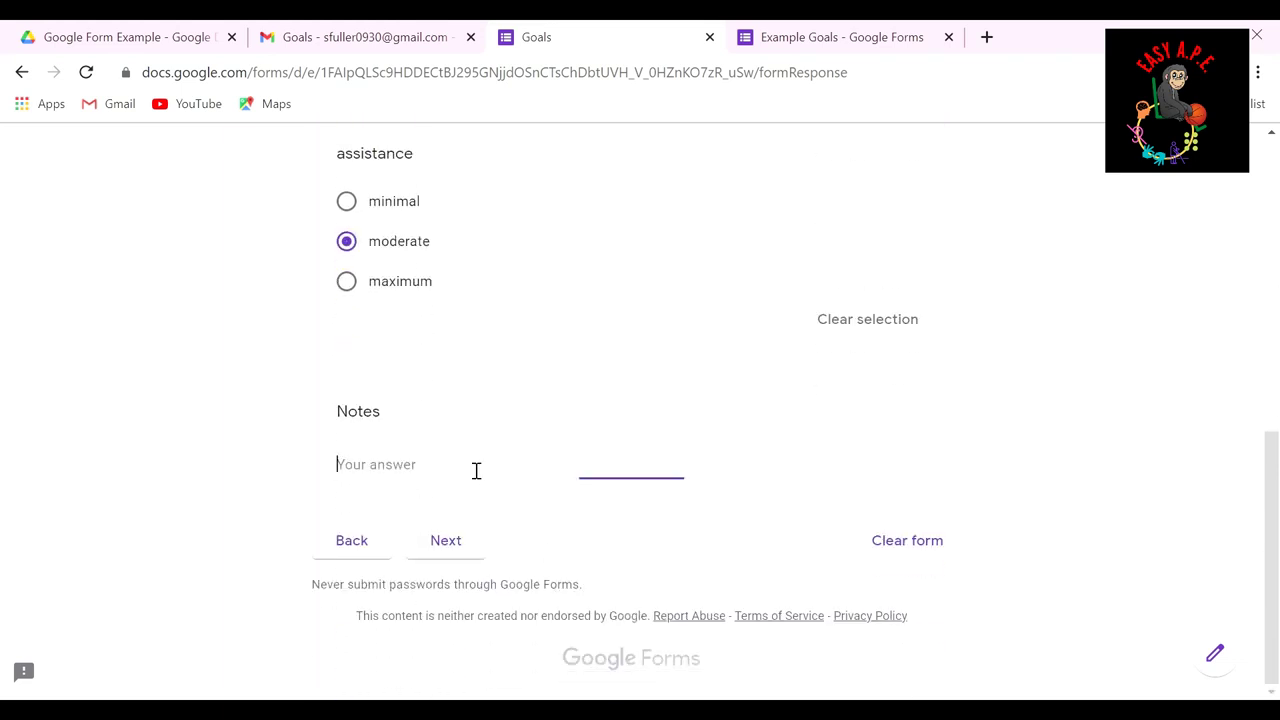
pyautogui.write('student is able to ')
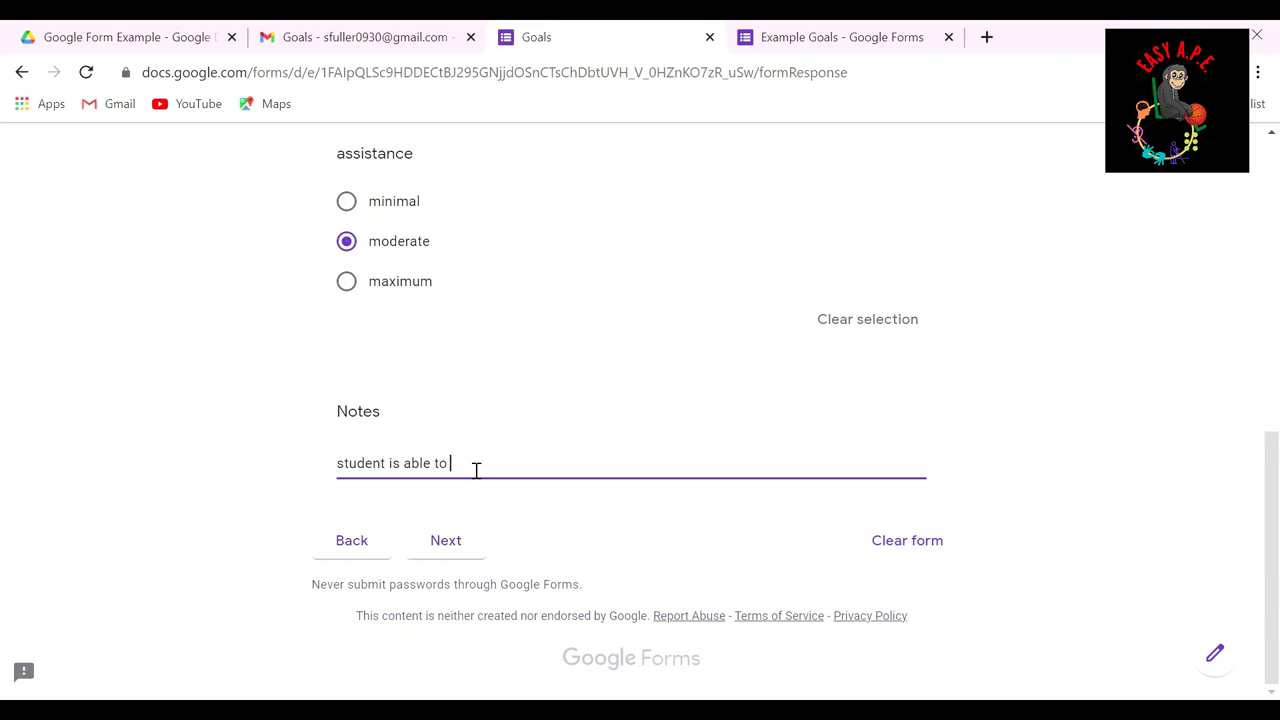
pyautogui.write('catch the ball with tactile and verbal prompts. student is able')
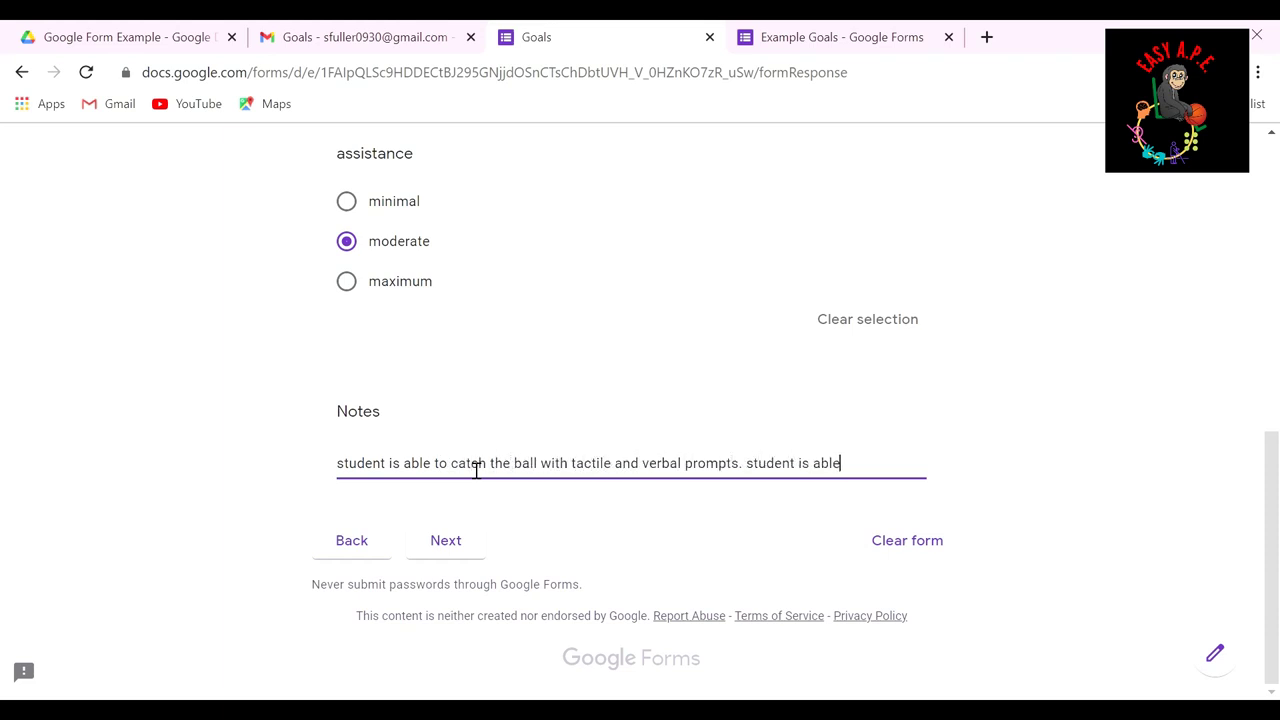
pyautogui.write(' to cushion ball an')
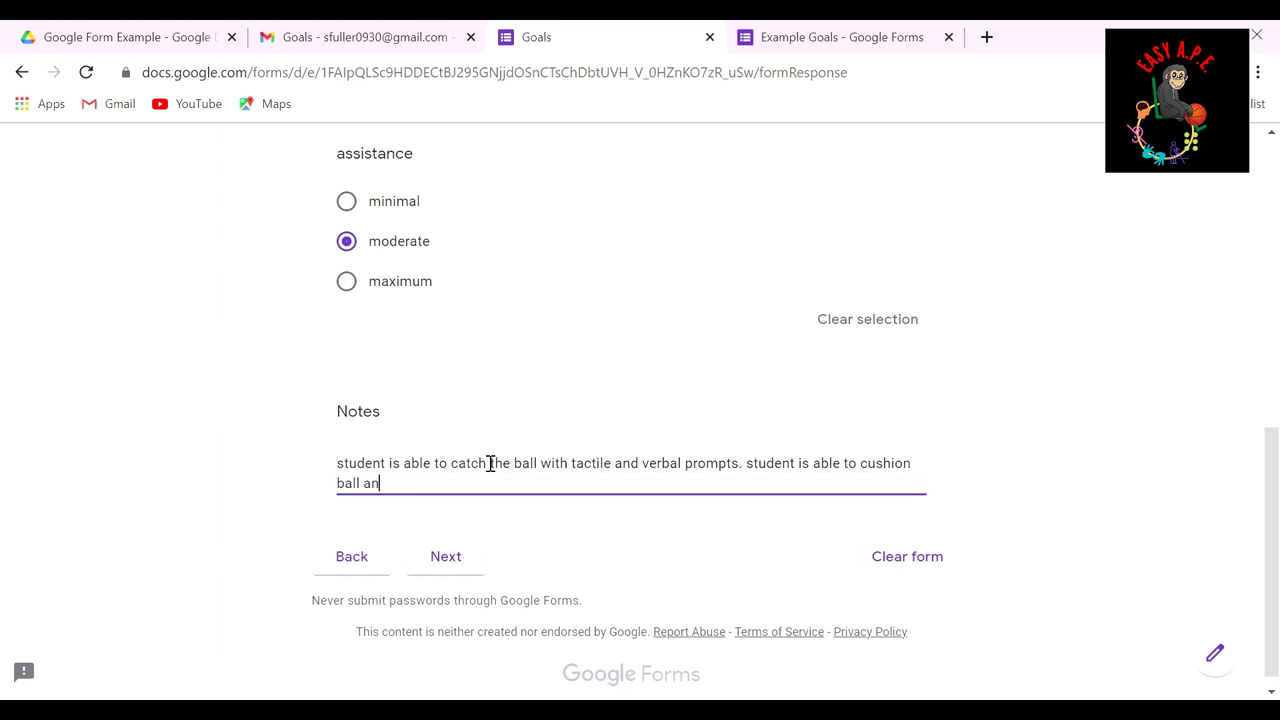
pyautogui.write('d bring to chest')
# Step: Mark Student 3's assistance as moderate, submit the response, and return to the Example Goals editor
pyautogui.click(465, 562)
pyautogui.scroll(-2, 477, 403)
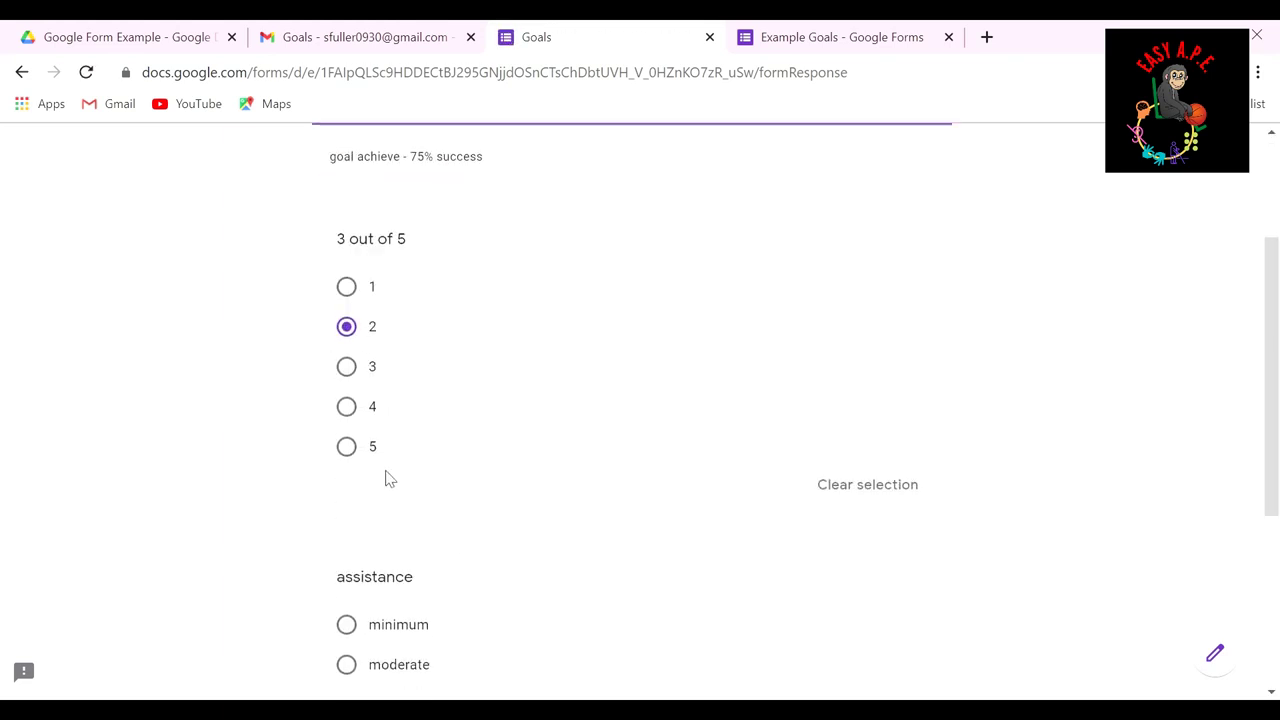
pyautogui.scroll(-2, 385, 479)
pyautogui.click(395, 468)
pyautogui.scroll(-2, 471, 583)
pyautogui.click(434, 470)
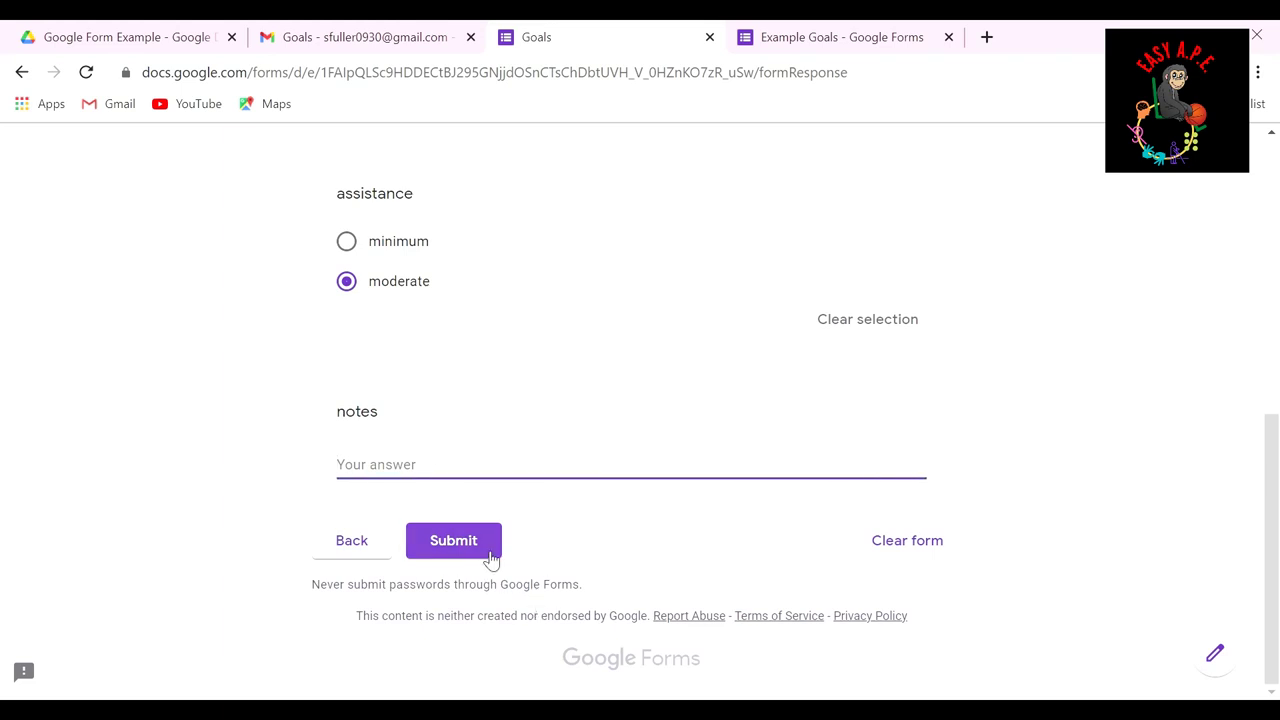
pyautogui.click(491, 560)
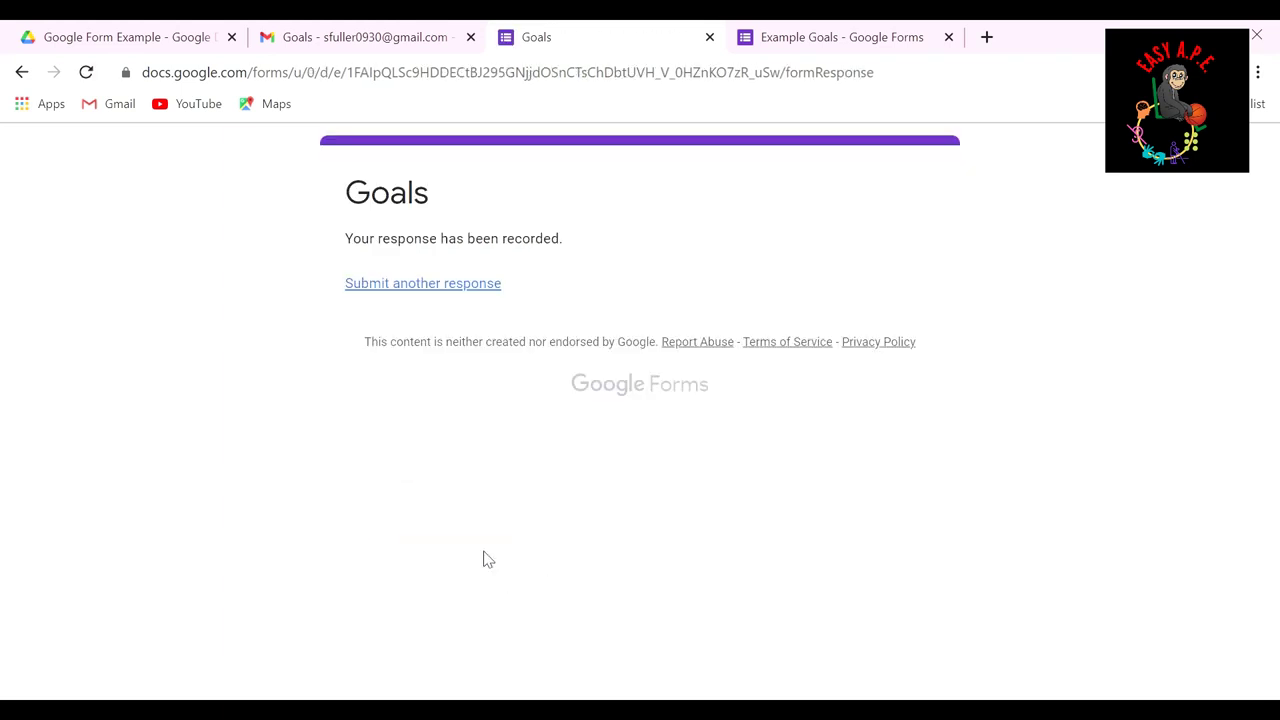
pyautogui.click(800, 40)
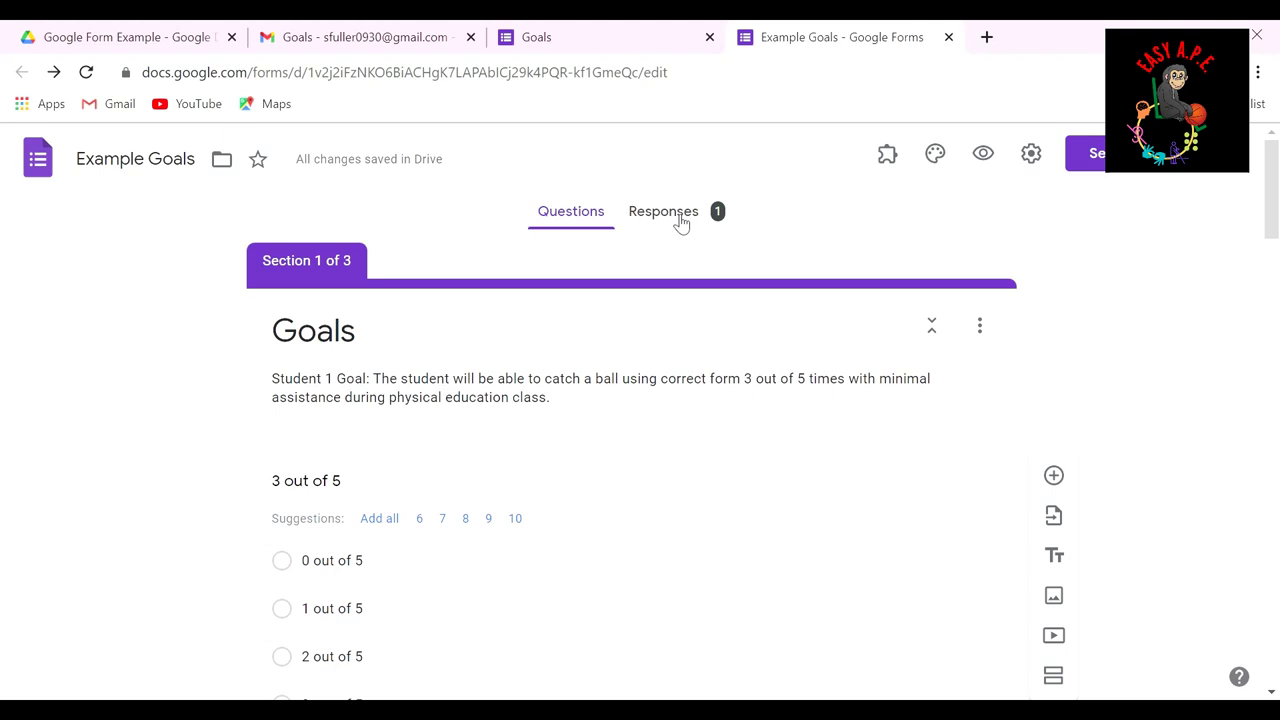
pyautogui.click(681, 222)
pyautogui.scroll(-2, 634, 274)
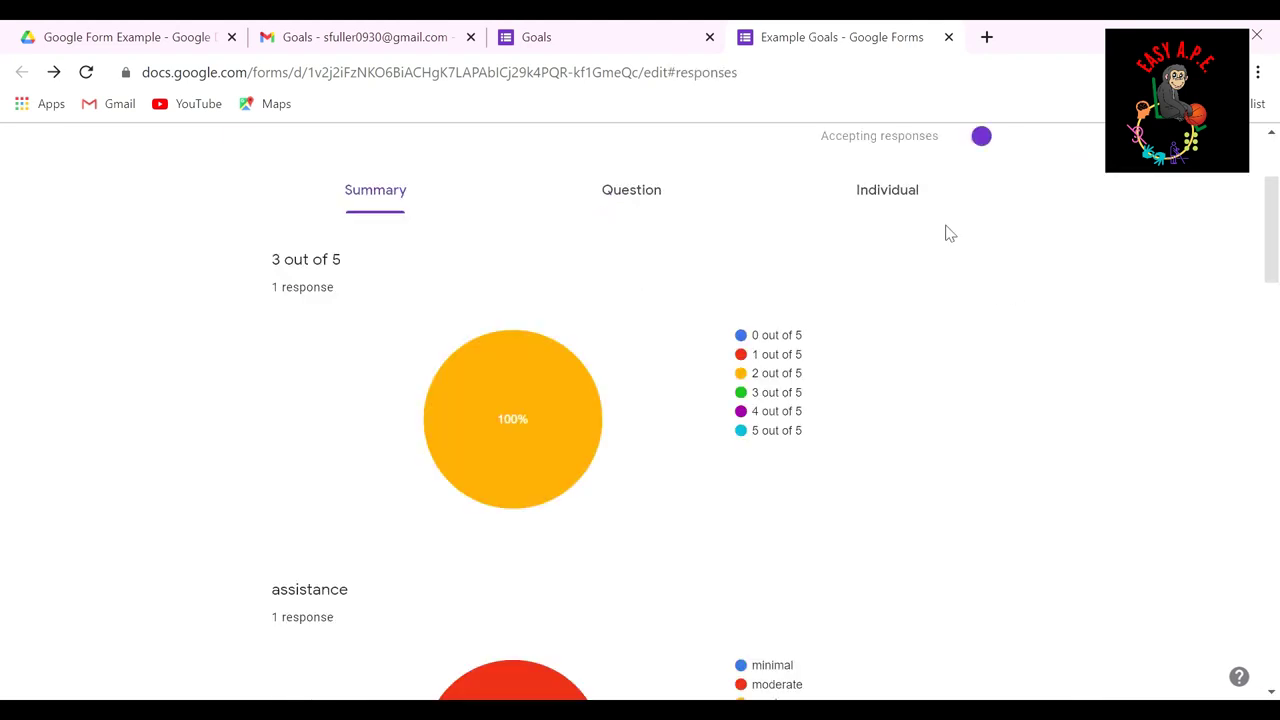
pyautogui.scroll(1, 403, 243)
pyautogui.scroll(1, 354, 300)
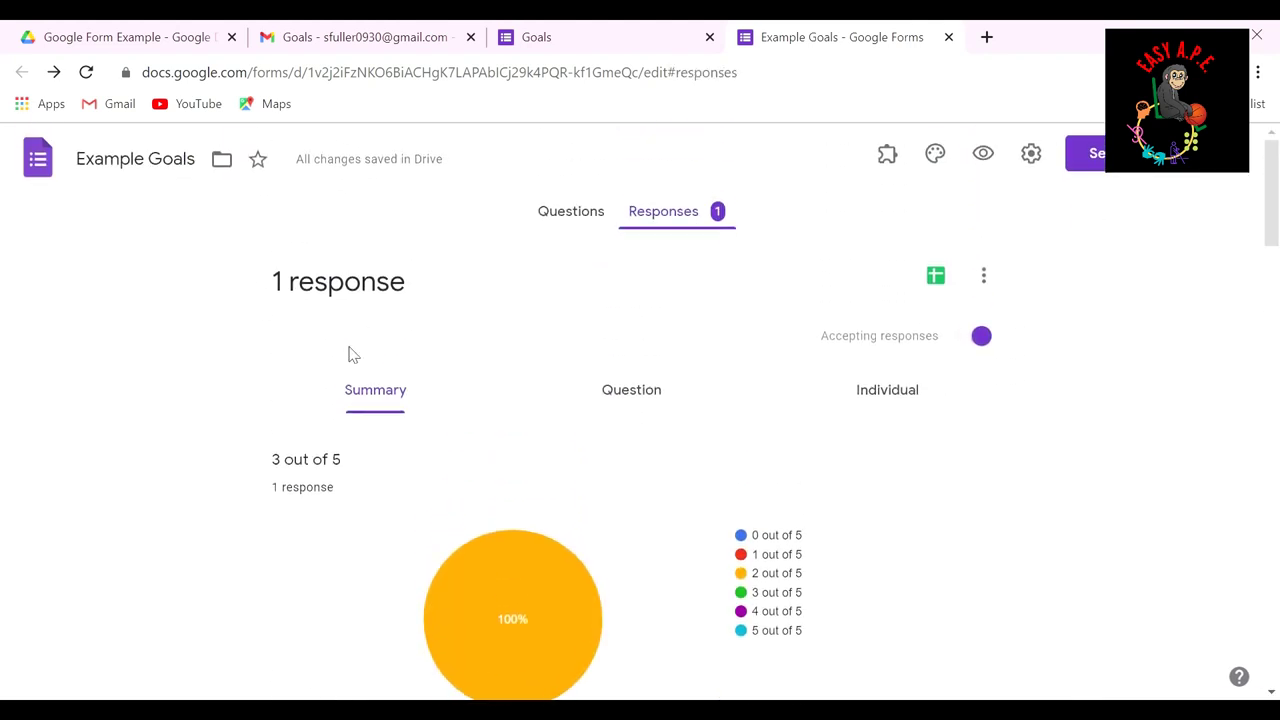
pyautogui.scroll(-2, 329, 309)
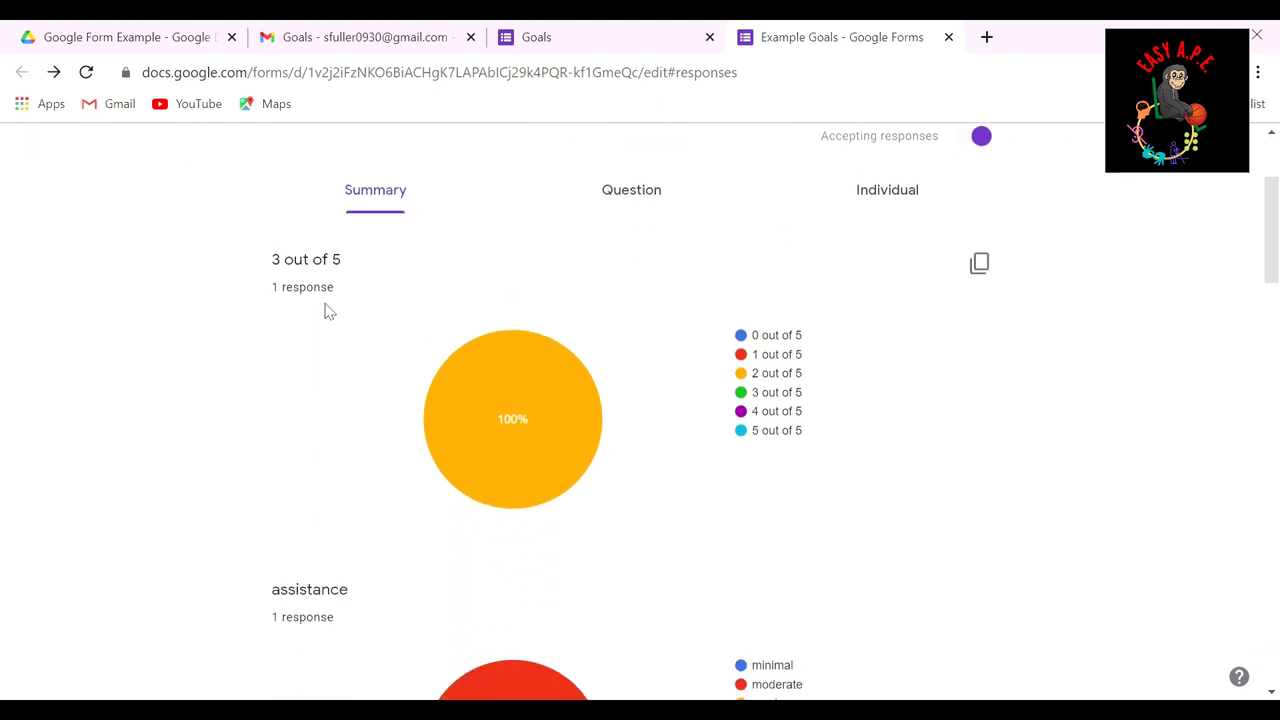
pyautogui.moveTo(532, 382)
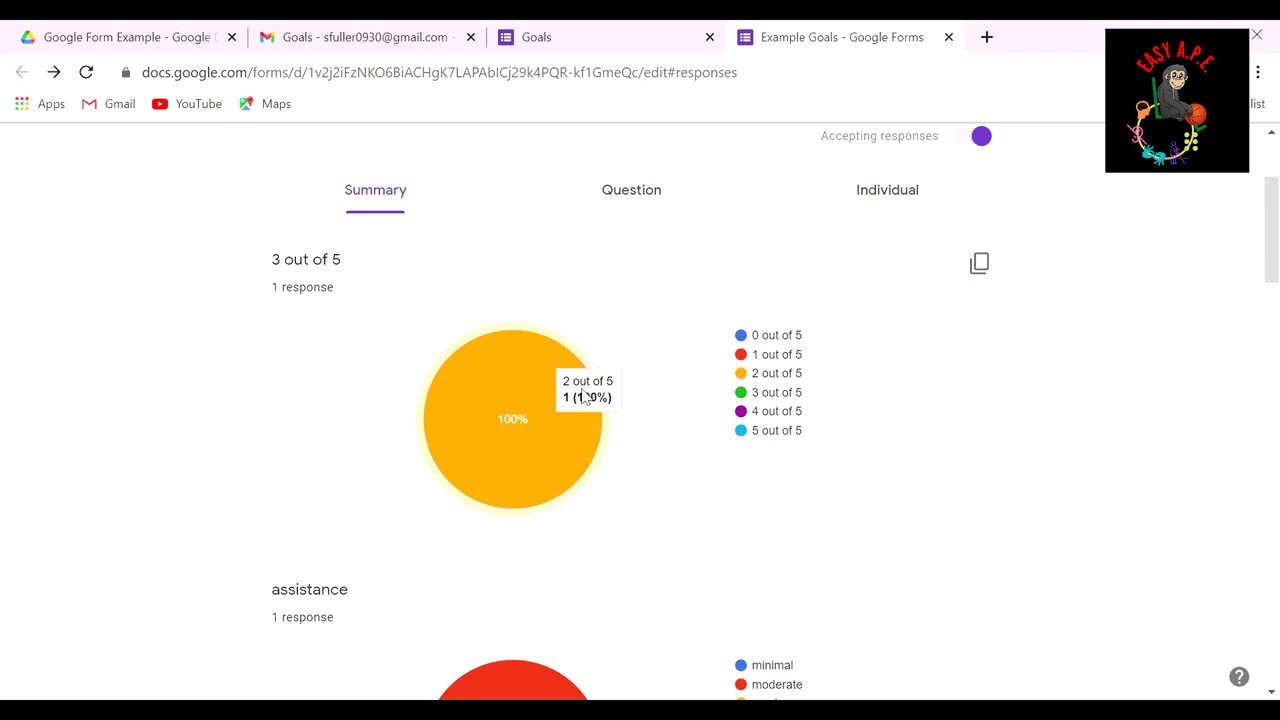
pyautogui.scroll(-3, 571, 436)
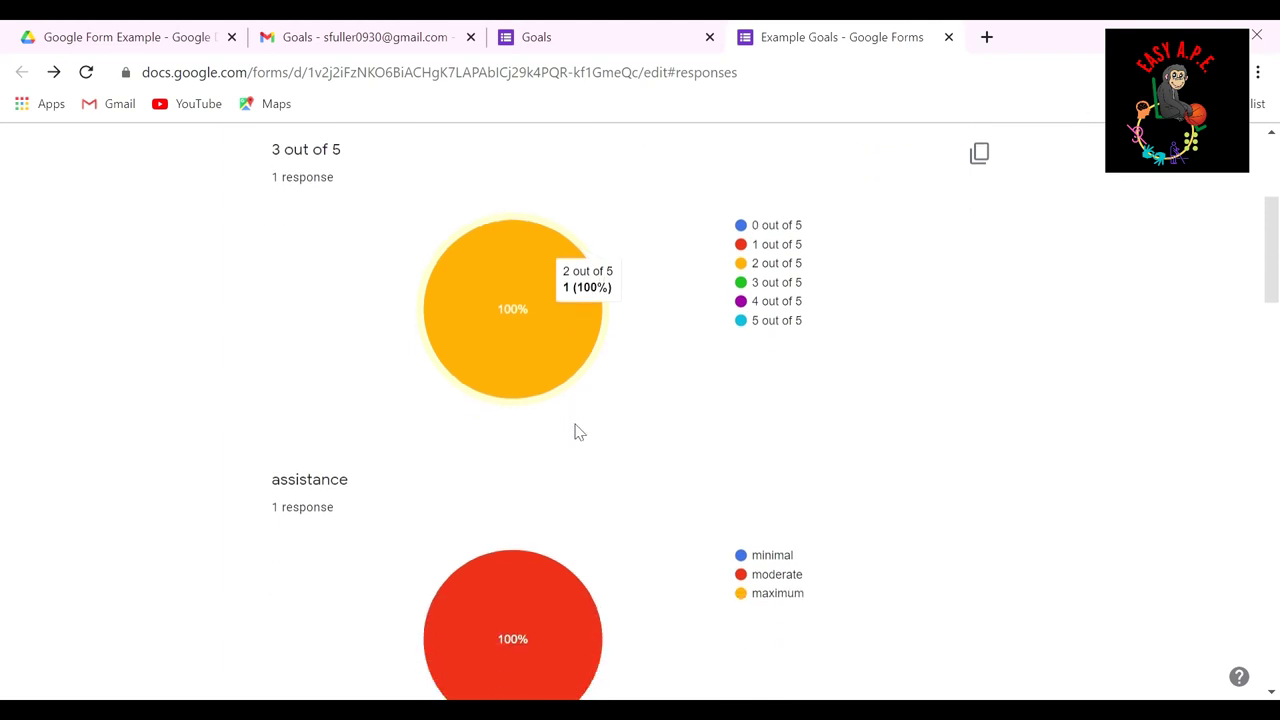
pyautogui.moveTo(477, 405)
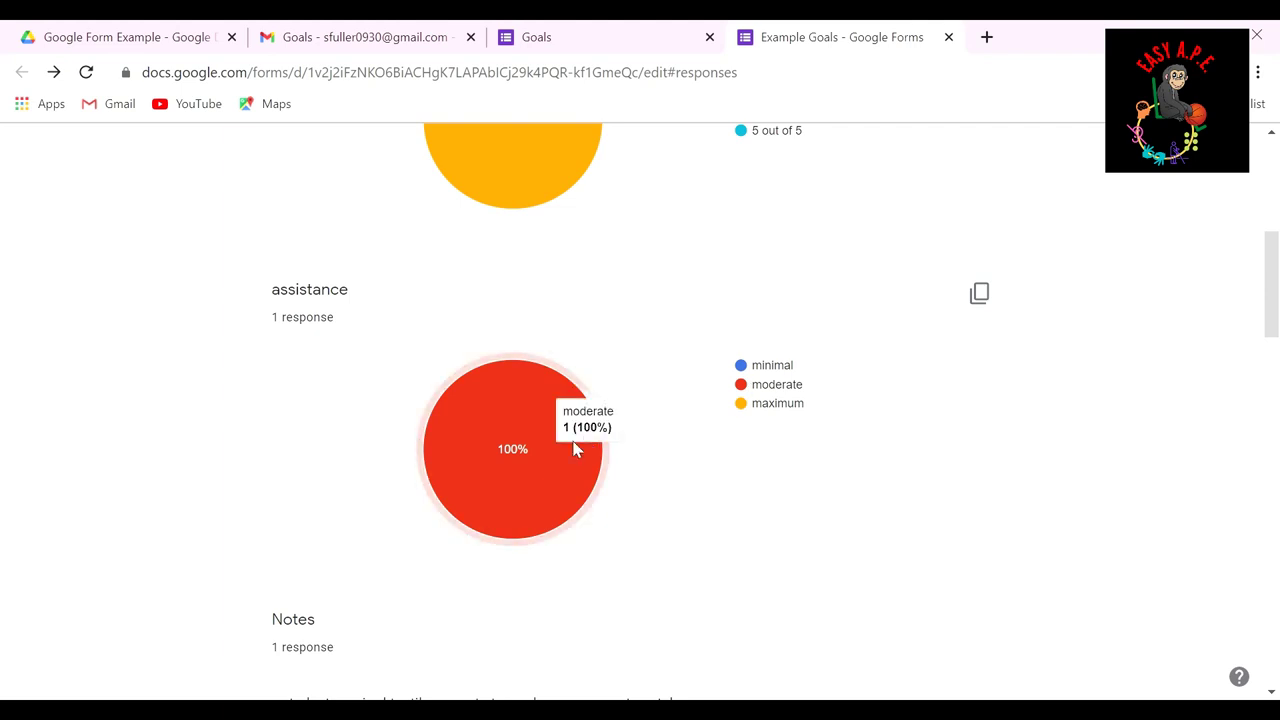
pyautogui.scroll(-3, 573, 449)
pyautogui.scroll(-2, 651, 434)
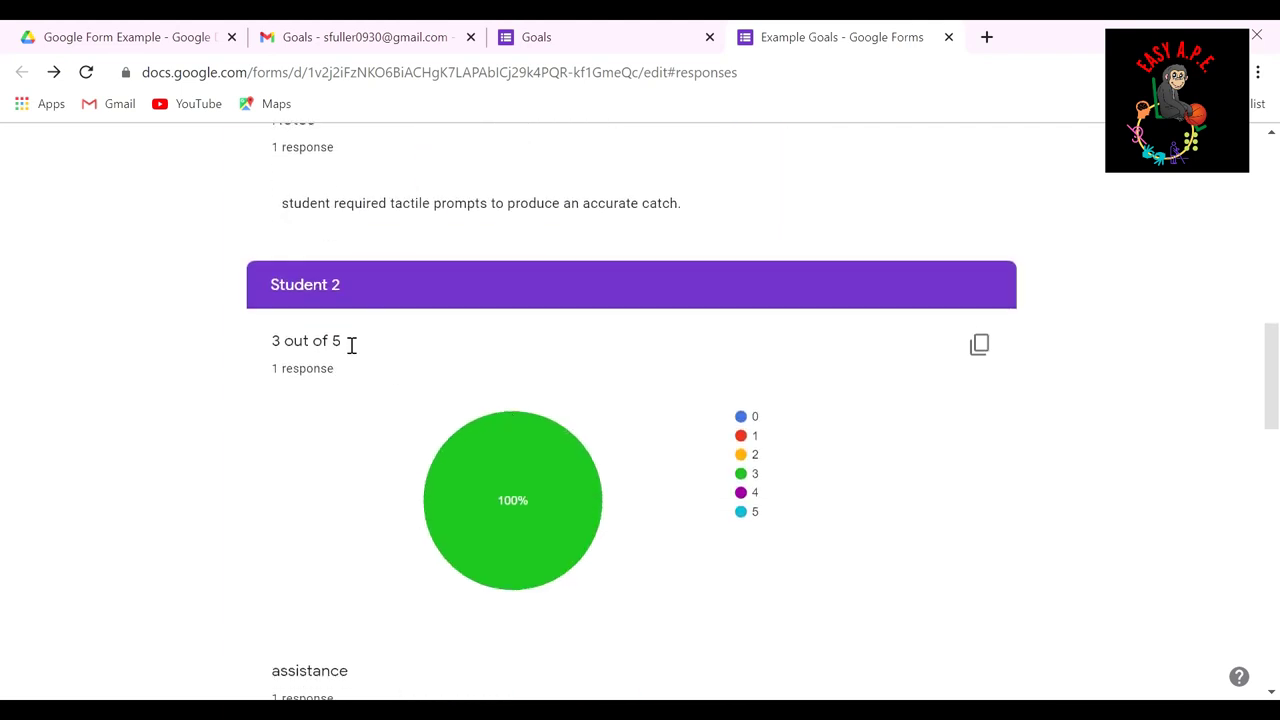
pyautogui.scroll(-4, 476, 513)
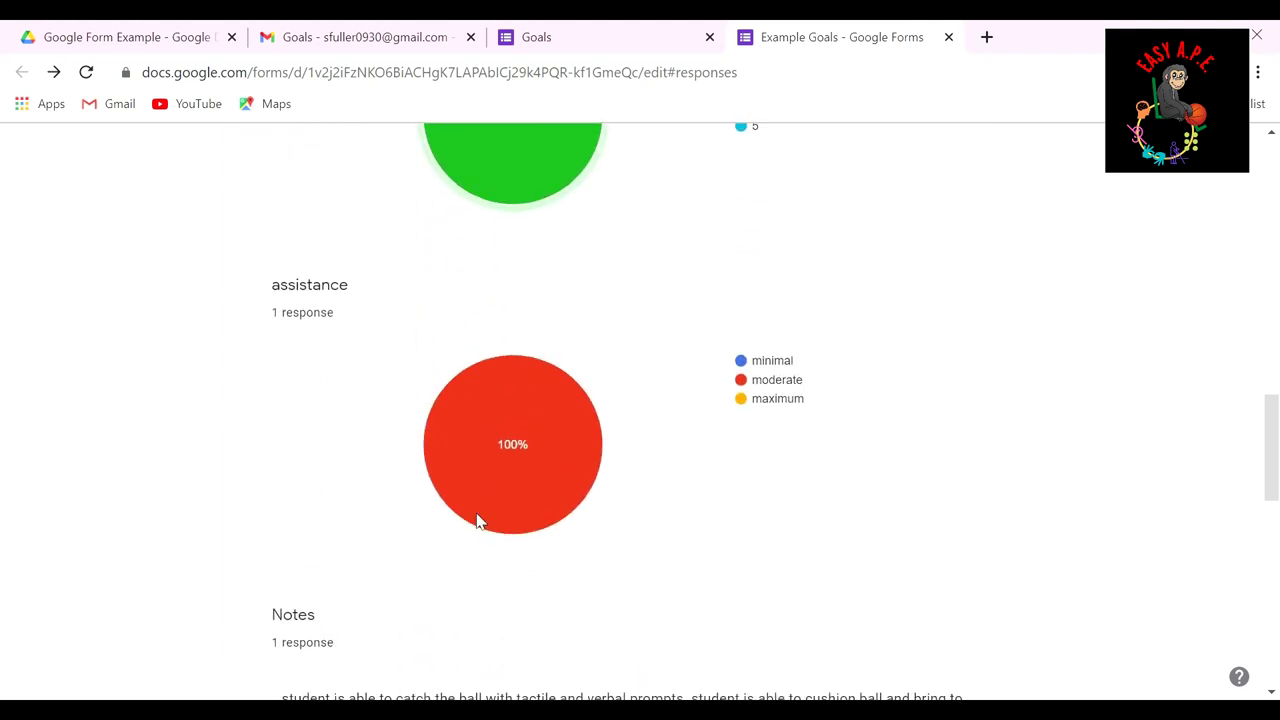
pyautogui.scroll(-5, 551, 583)
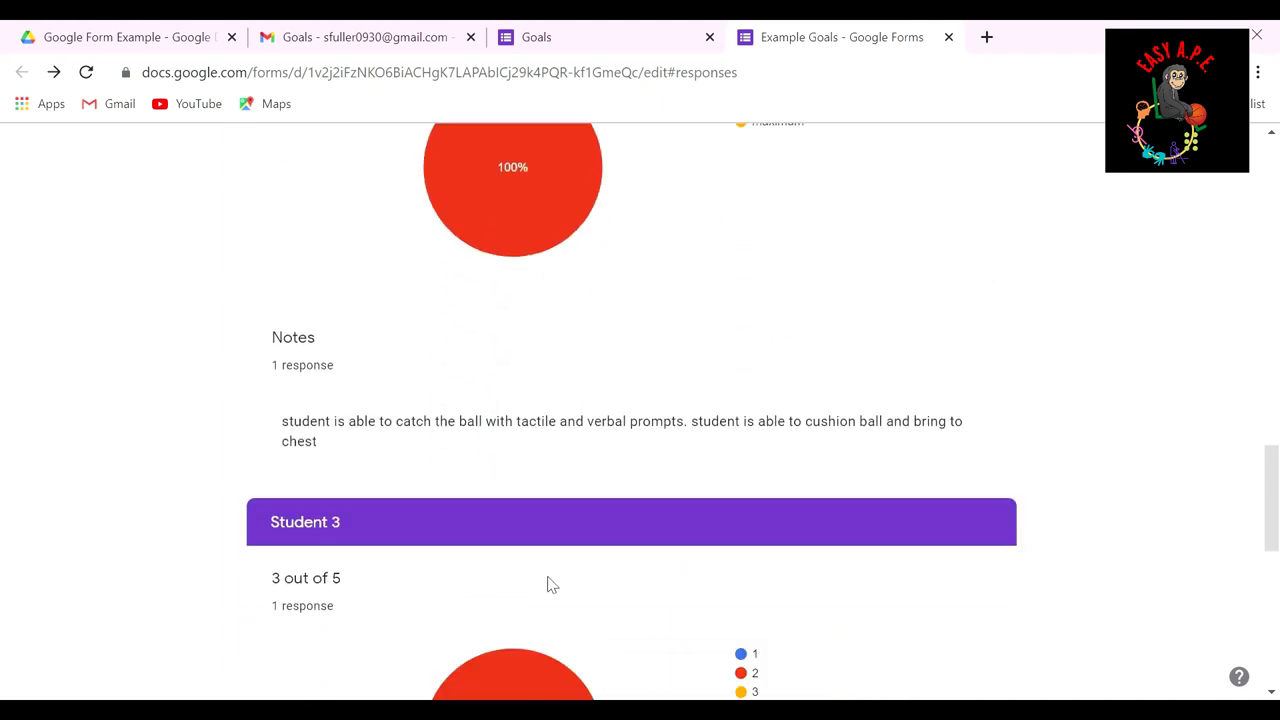
pyautogui.scroll(-5, 549, 560)
pyautogui.scroll(15, 537, 558)
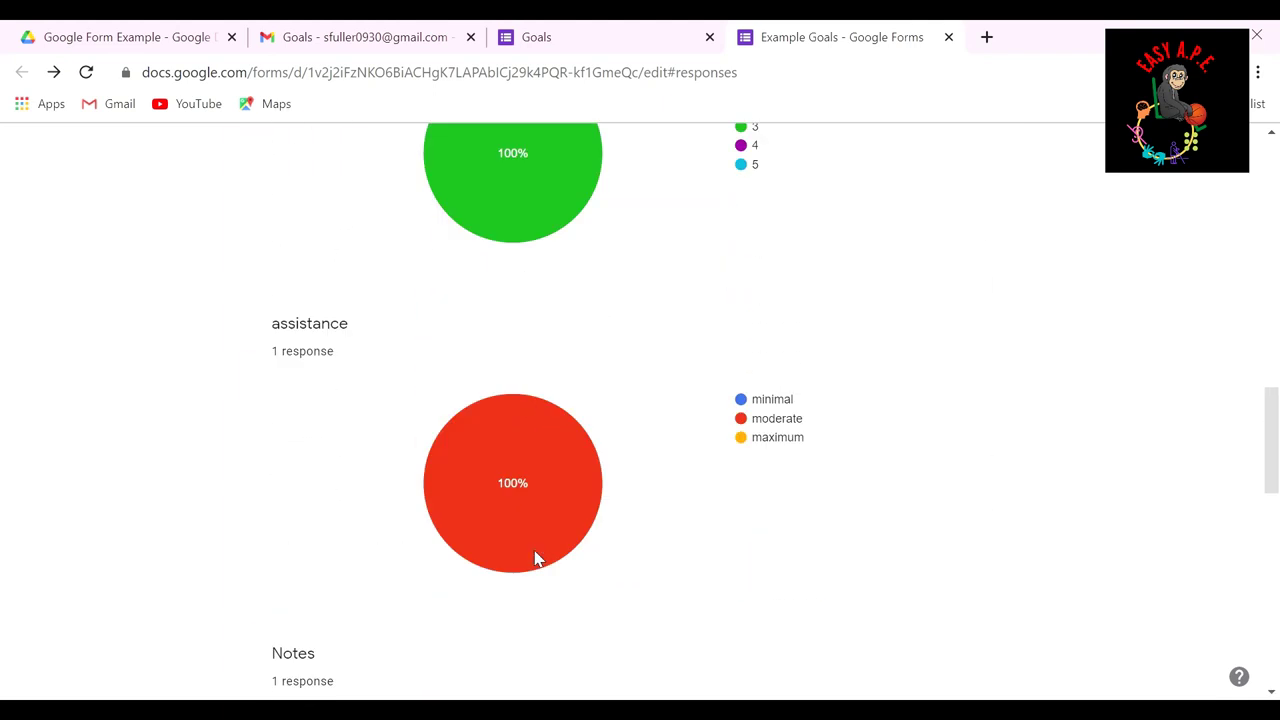
pyautogui.scroll(3, 536, 558)
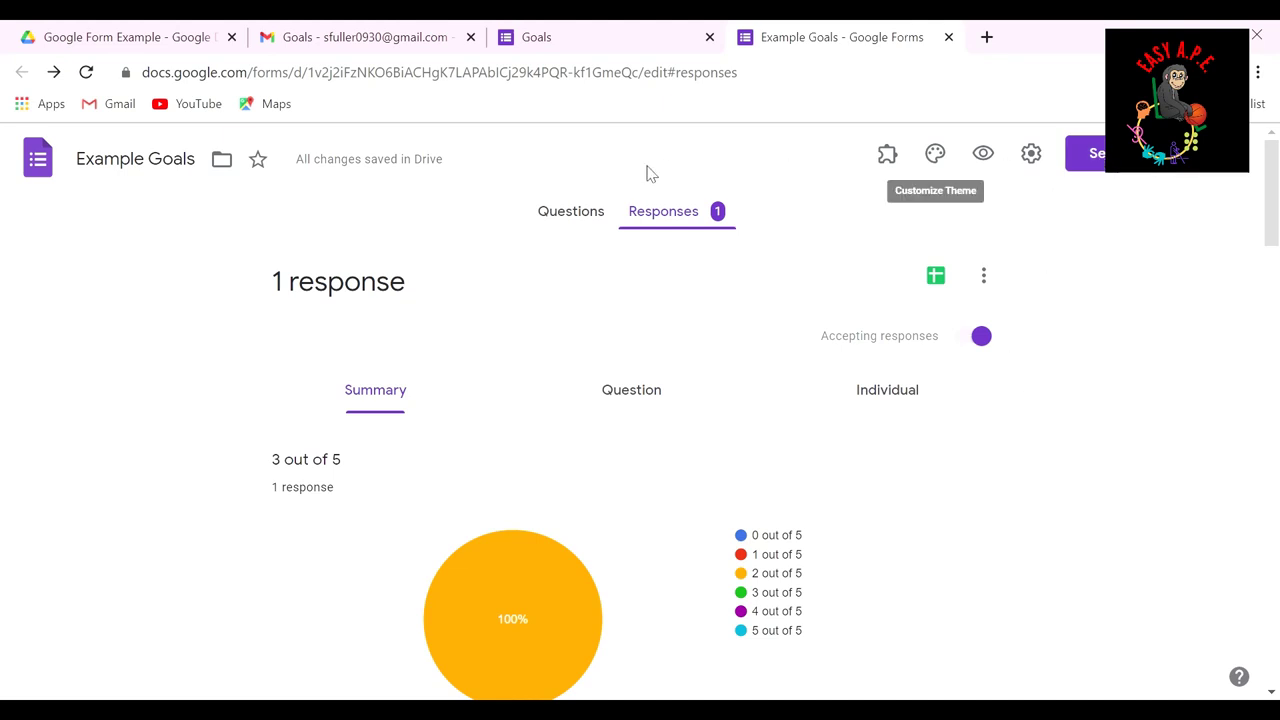
pyautogui.click(566, 210)
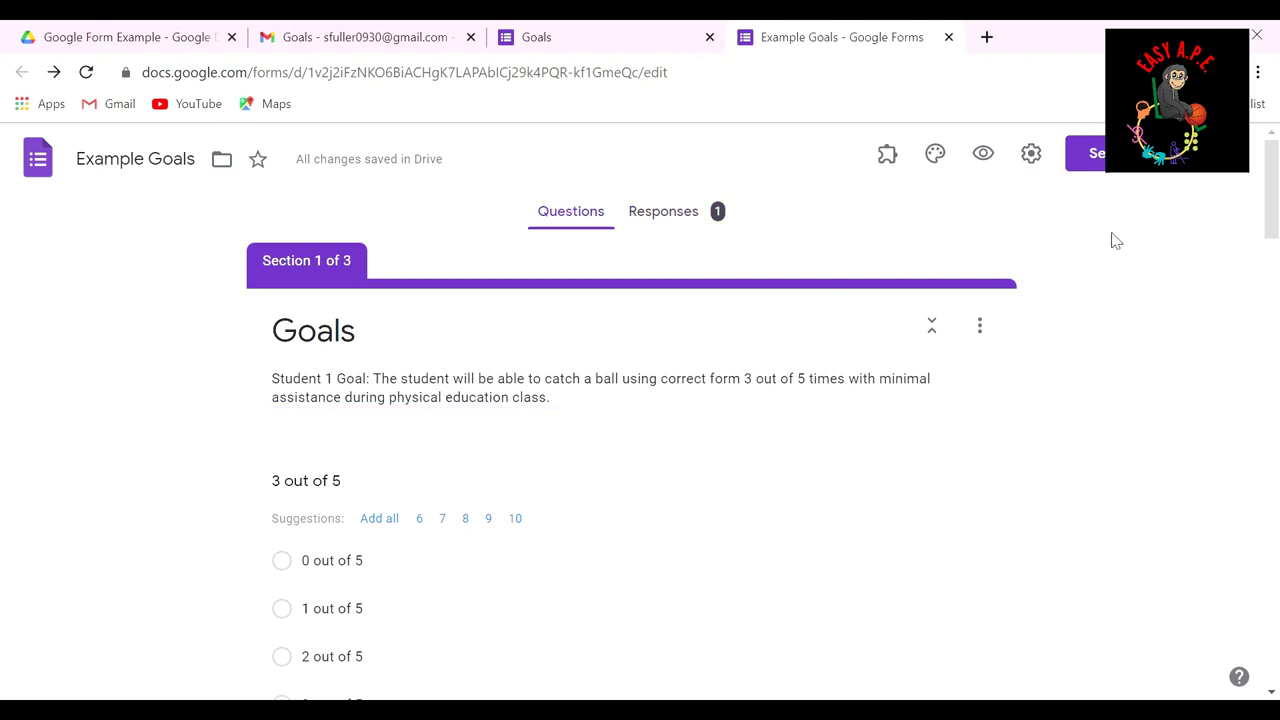
# Step: Email the Goals form invitation to the teacher's own Gmail address, then switch to Gmail
pyautogui.click(1130, 172)
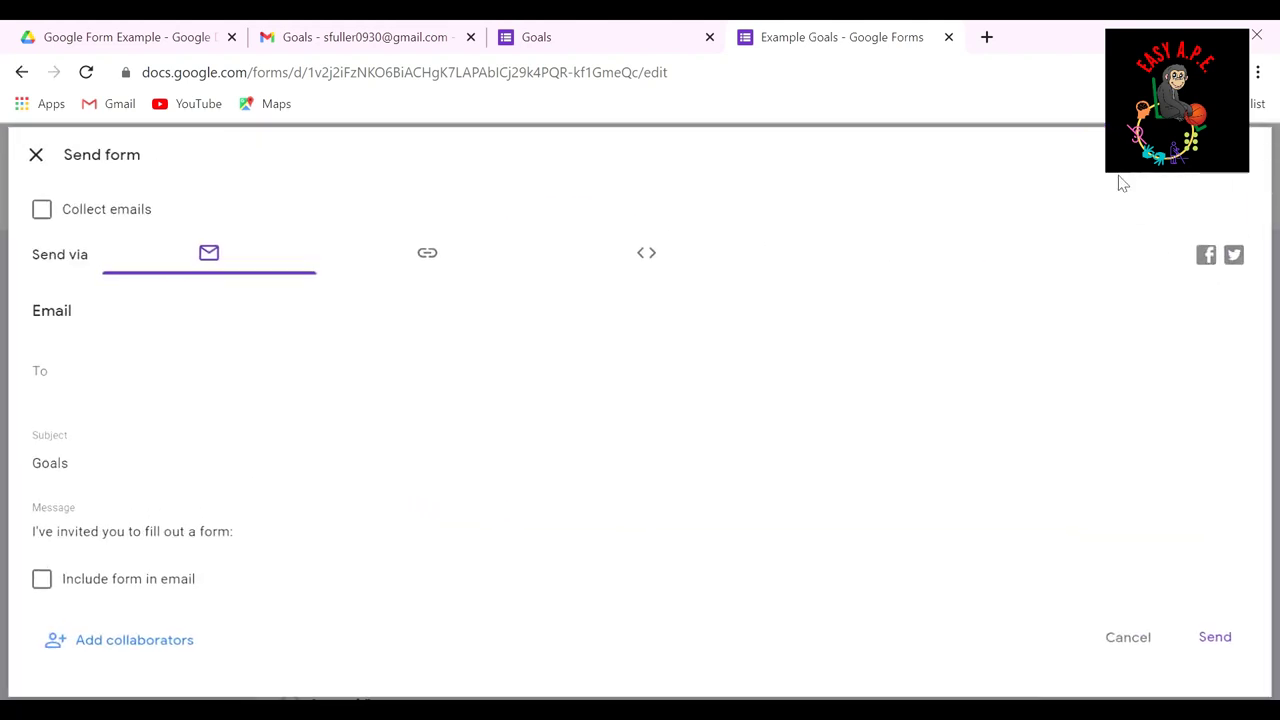
pyautogui.click(159, 380)
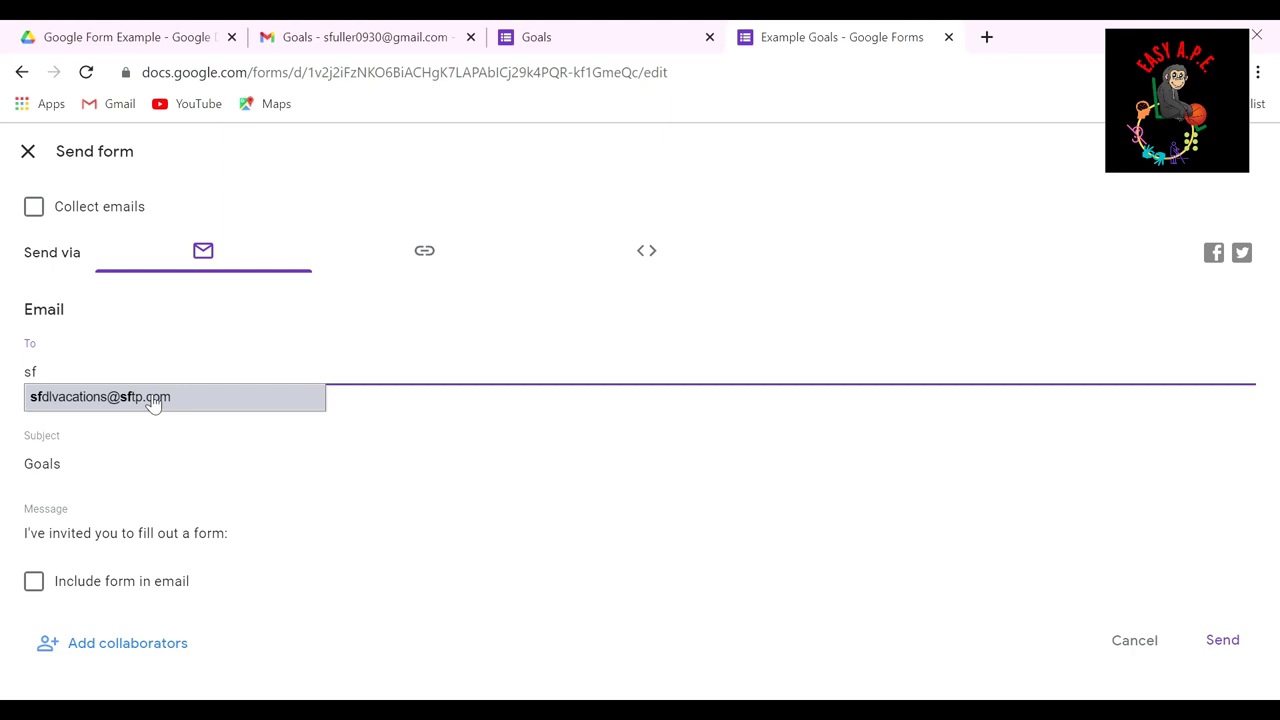
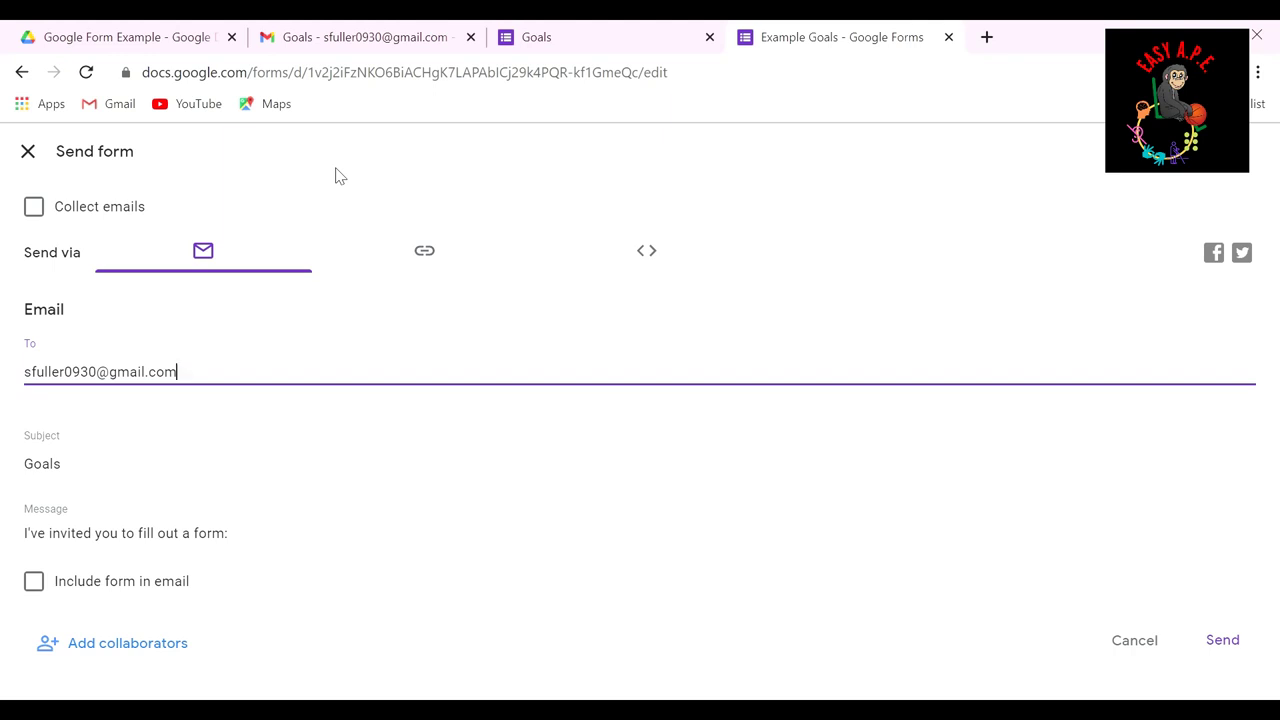
pyautogui.click(1240, 640)
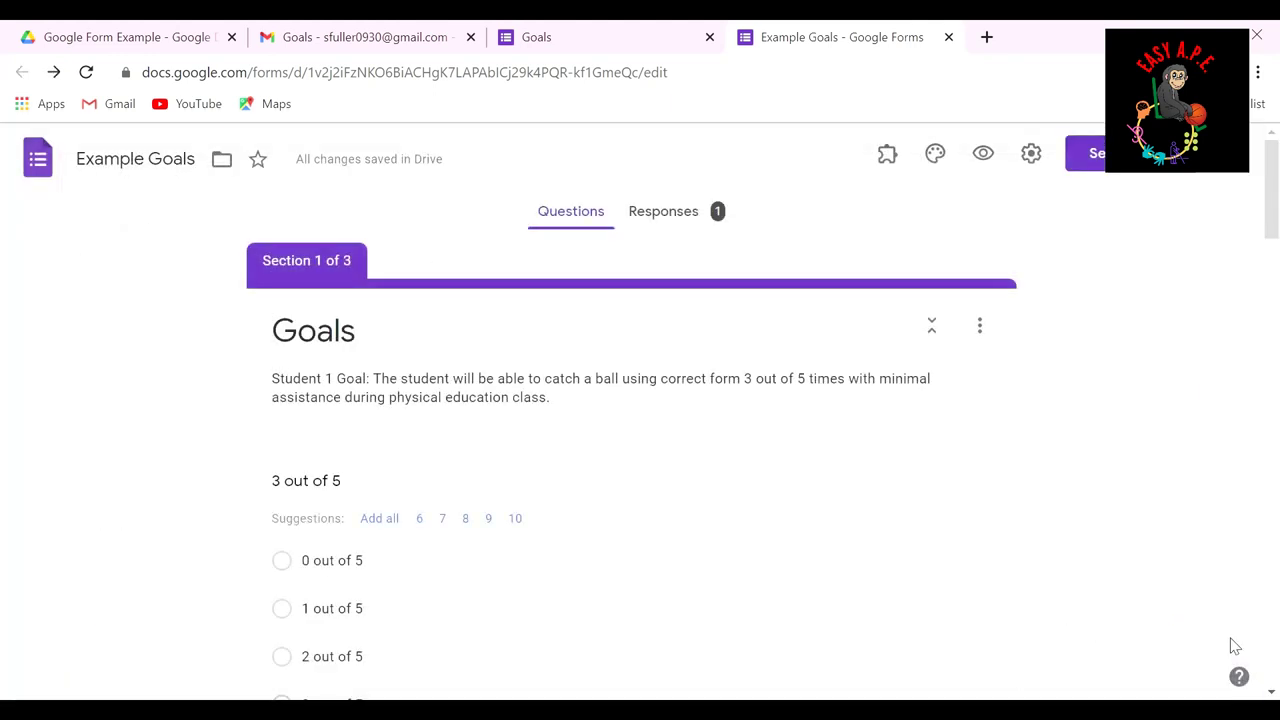
pyautogui.click(365, 45)
# Step: From the Goals invitation e-mail, answer Student 1: rating 4, minimal assistance, plus a typed note
pyautogui.click(283, 213)
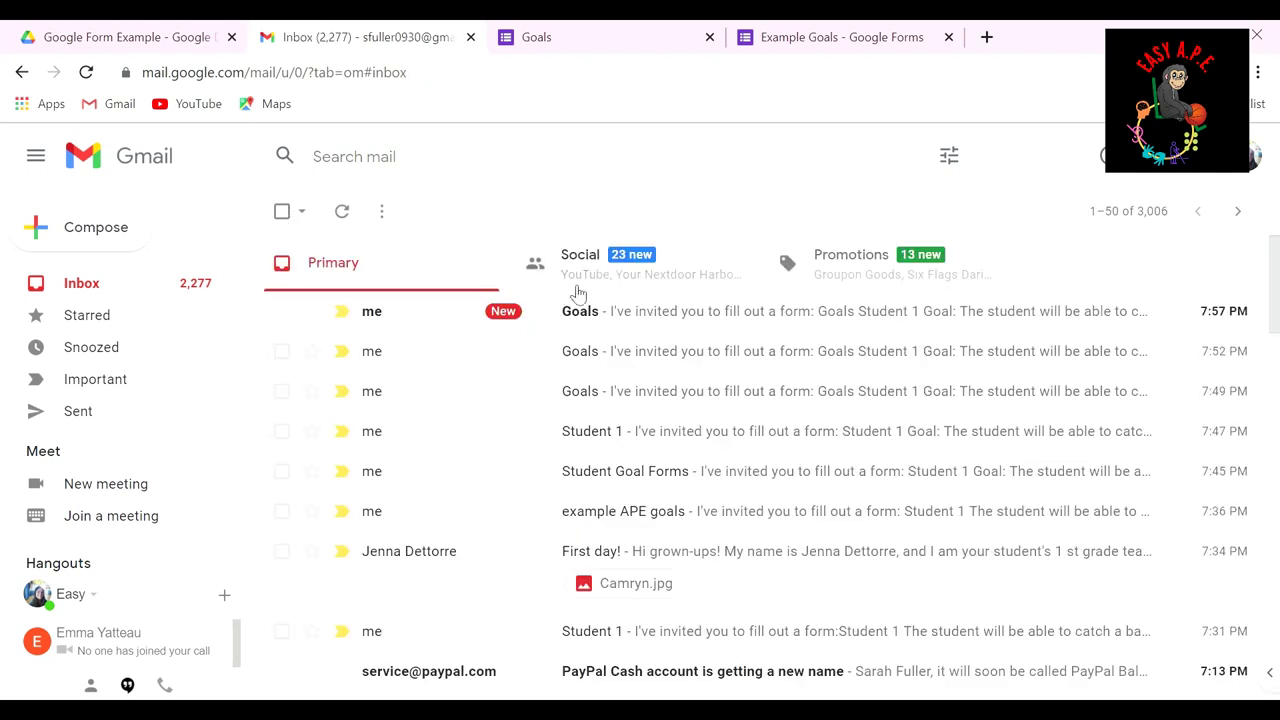
pyautogui.click(625, 311)
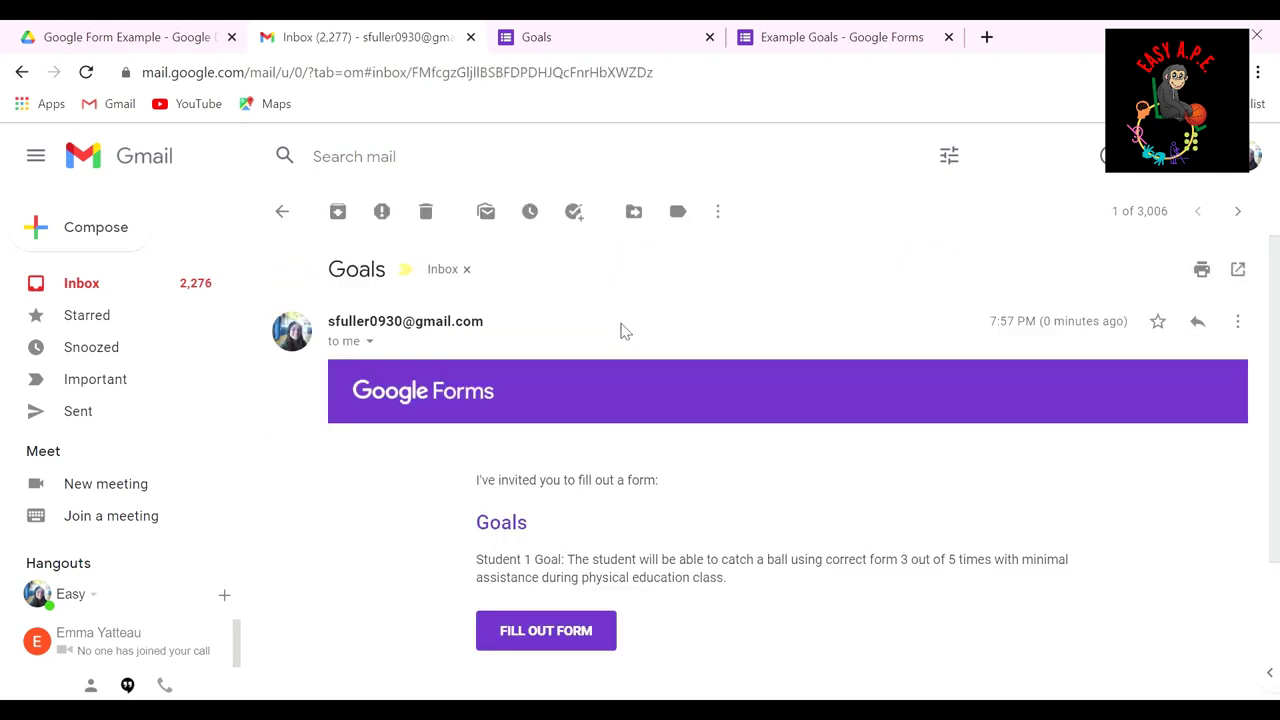
pyautogui.click(559, 633)
pyautogui.scroll(-1, 360, 400)
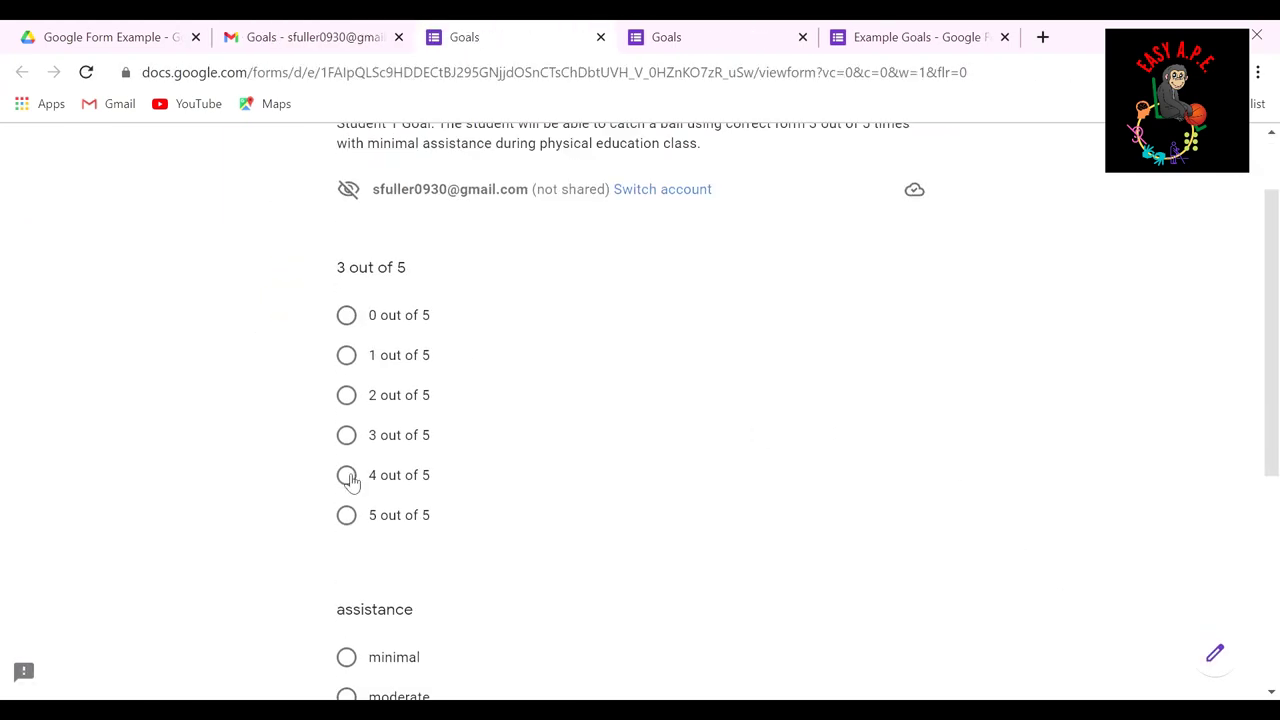
pyautogui.click(347, 477)
pyautogui.scroll(-4, 420, 450)
pyautogui.click(486, 469)
pyautogui.write('syjfljkjasdjkfla')
# Step: Give Student 2 moderate assistance and the note 'doing great!', submit, and return to Example Goals
pyautogui.click(351, 540)
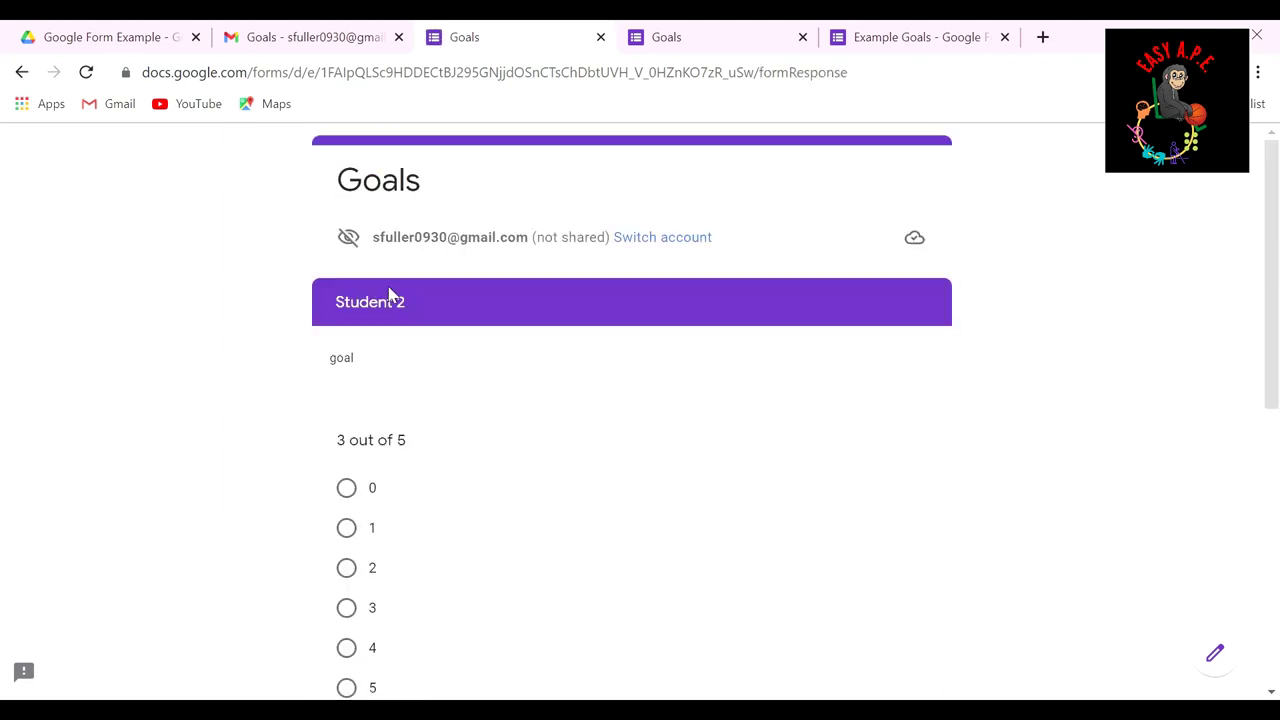
pyautogui.scroll(-5, 414, 374)
pyautogui.click(346, 366)
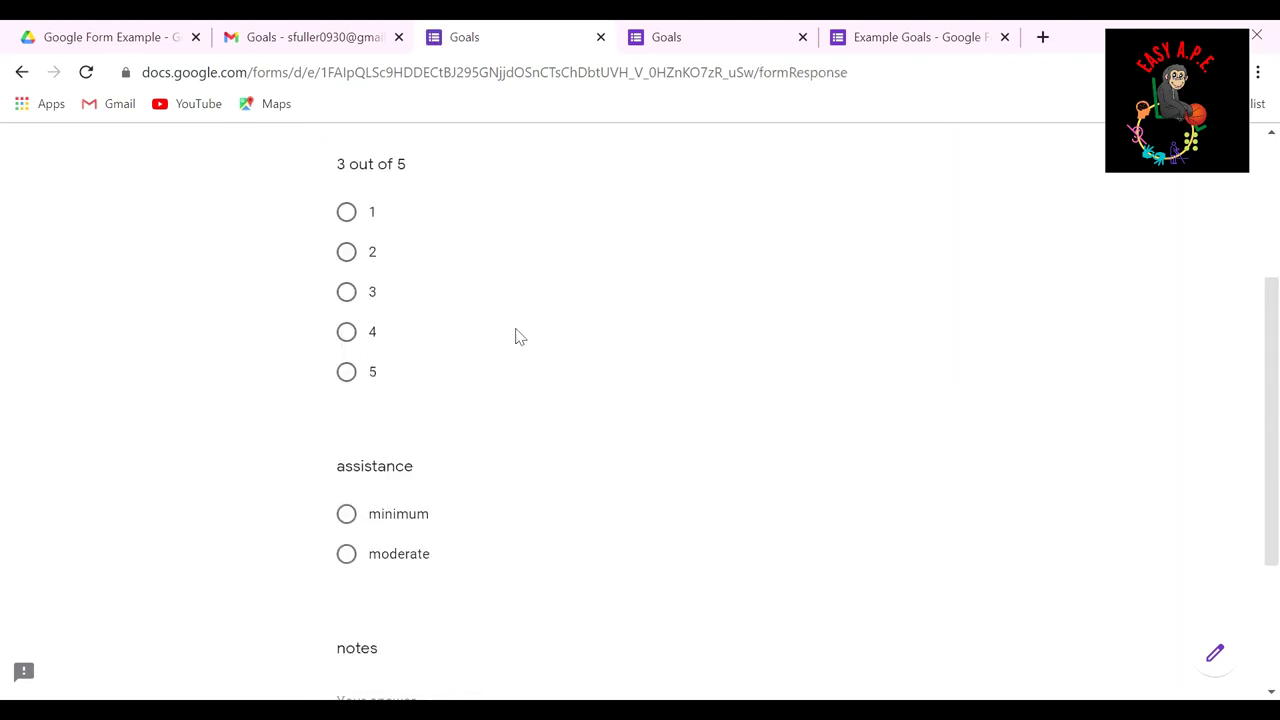
pyautogui.click(346, 291)
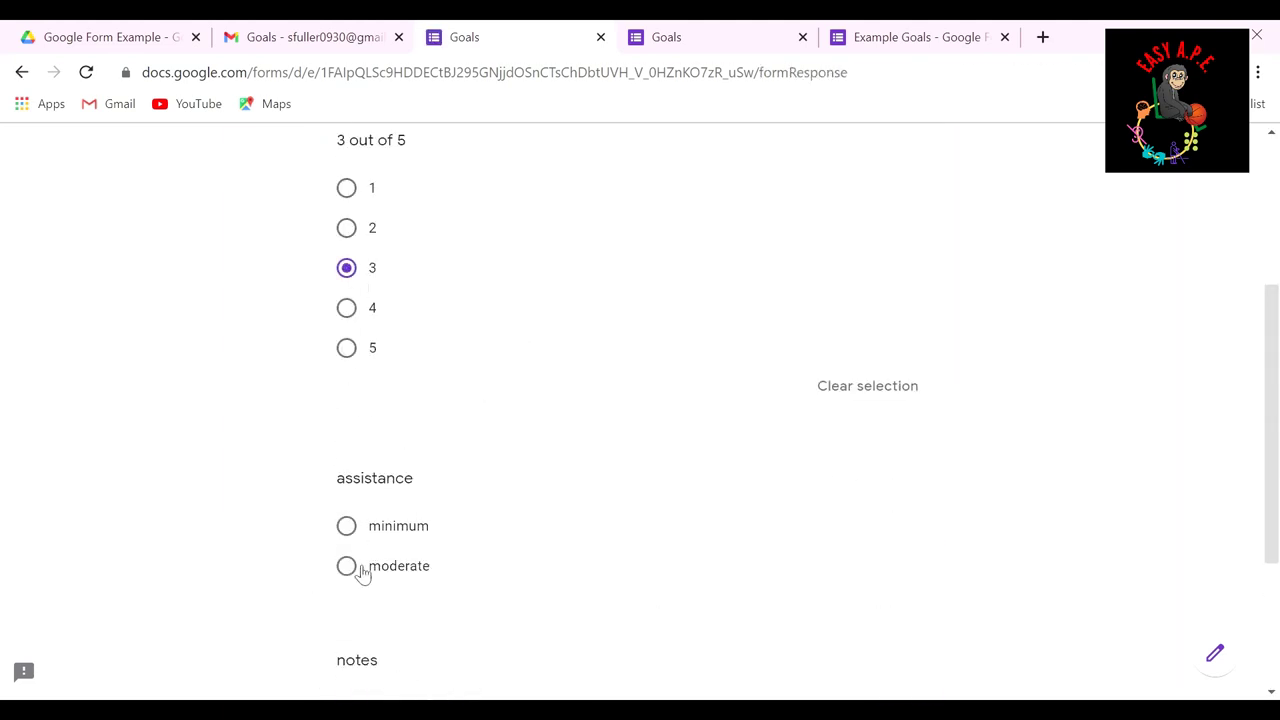
pyautogui.click(346, 553)
pyautogui.scroll(-3, 357, 560)
pyautogui.click(491, 477)
pyautogui.write('doing great!')
pyautogui.click(476, 545)
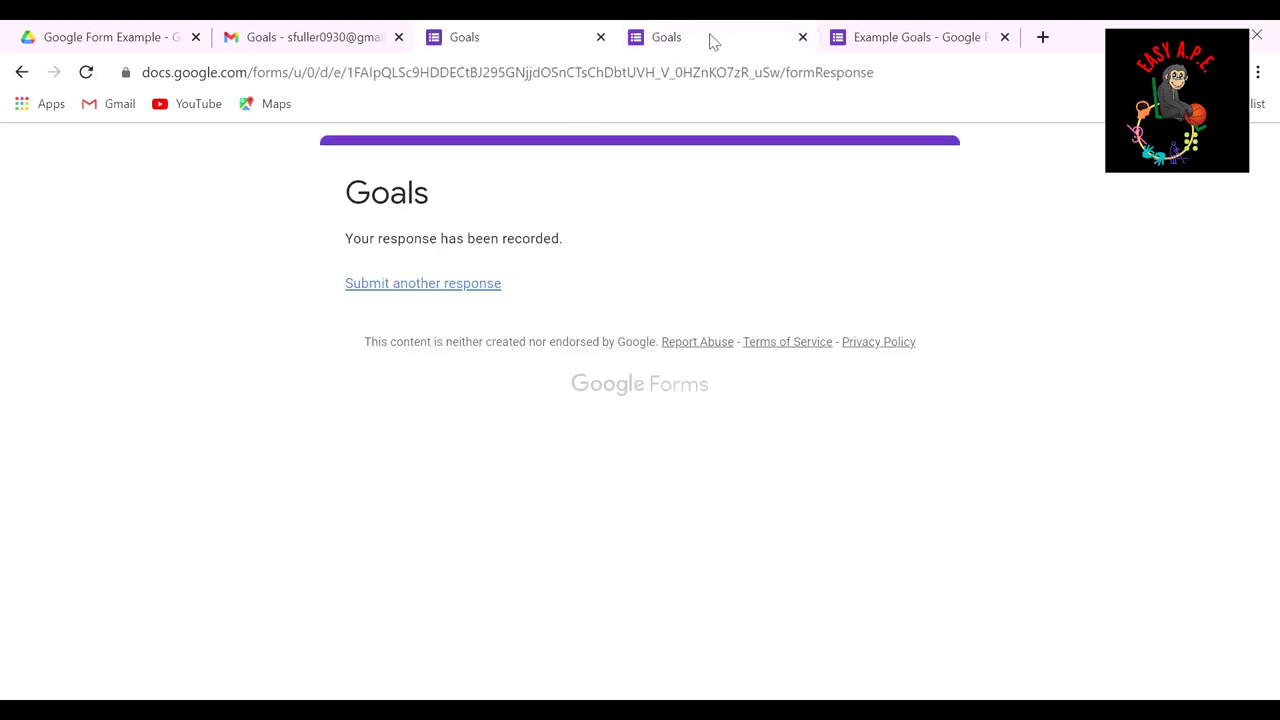
pyautogui.click(901, 40)
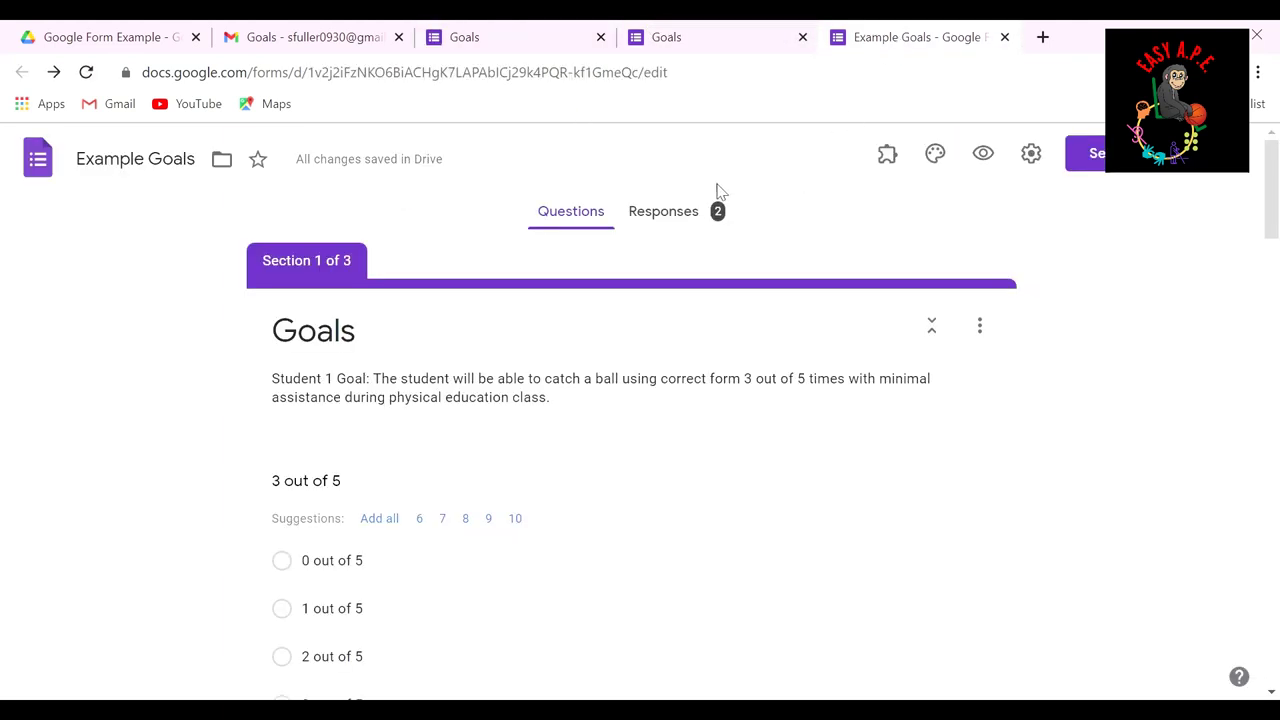
# Step: Show the Responses summary and review the pie charts for the 2 responses
pyautogui.click(697, 224)
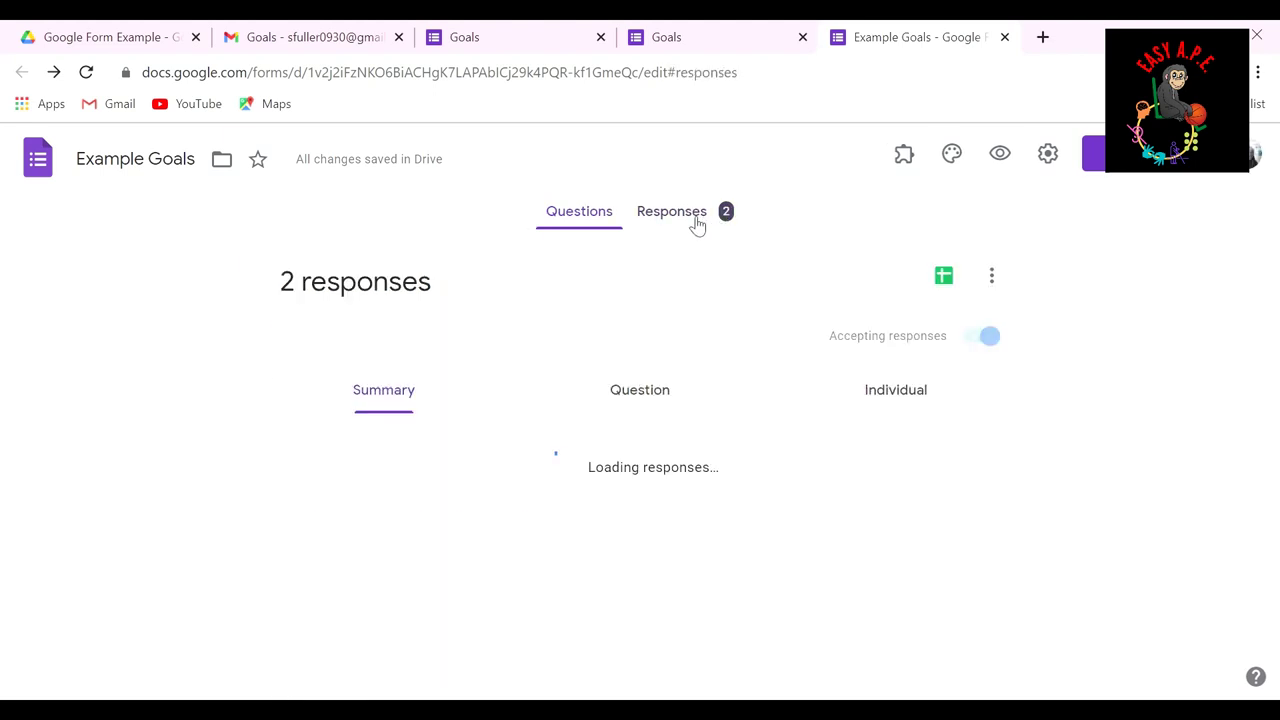
pyautogui.scroll(-2, 951, 311)
pyautogui.scroll(1, 502, 444)
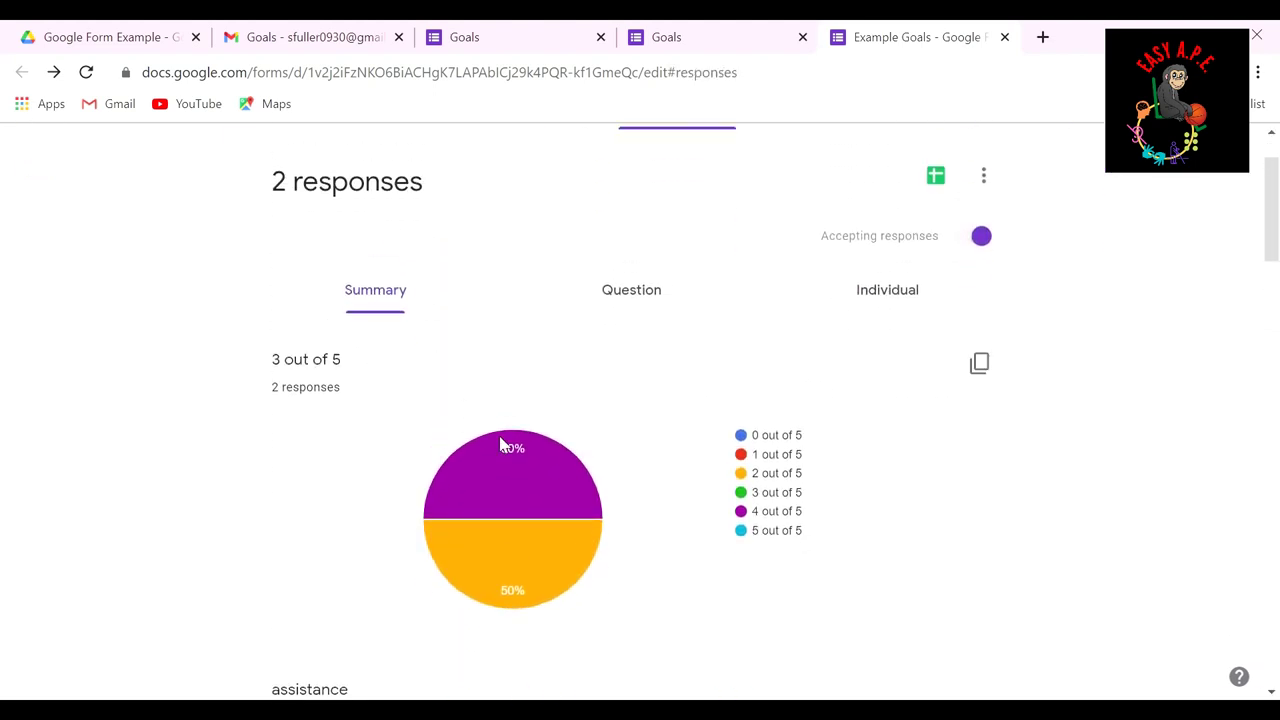
pyautogui.scroll(-1, 757, 416)
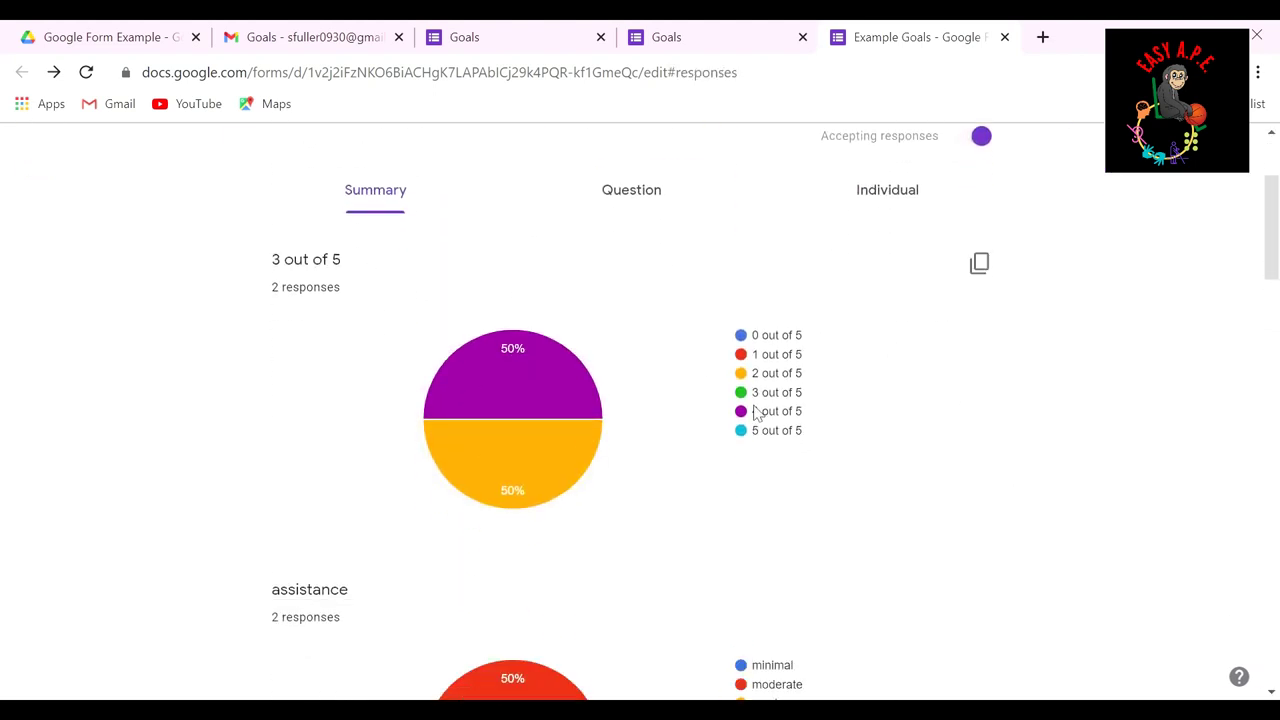
pyautogui.moveTo(518, 421)
pyautogui.scroll(-5, 876, 279)
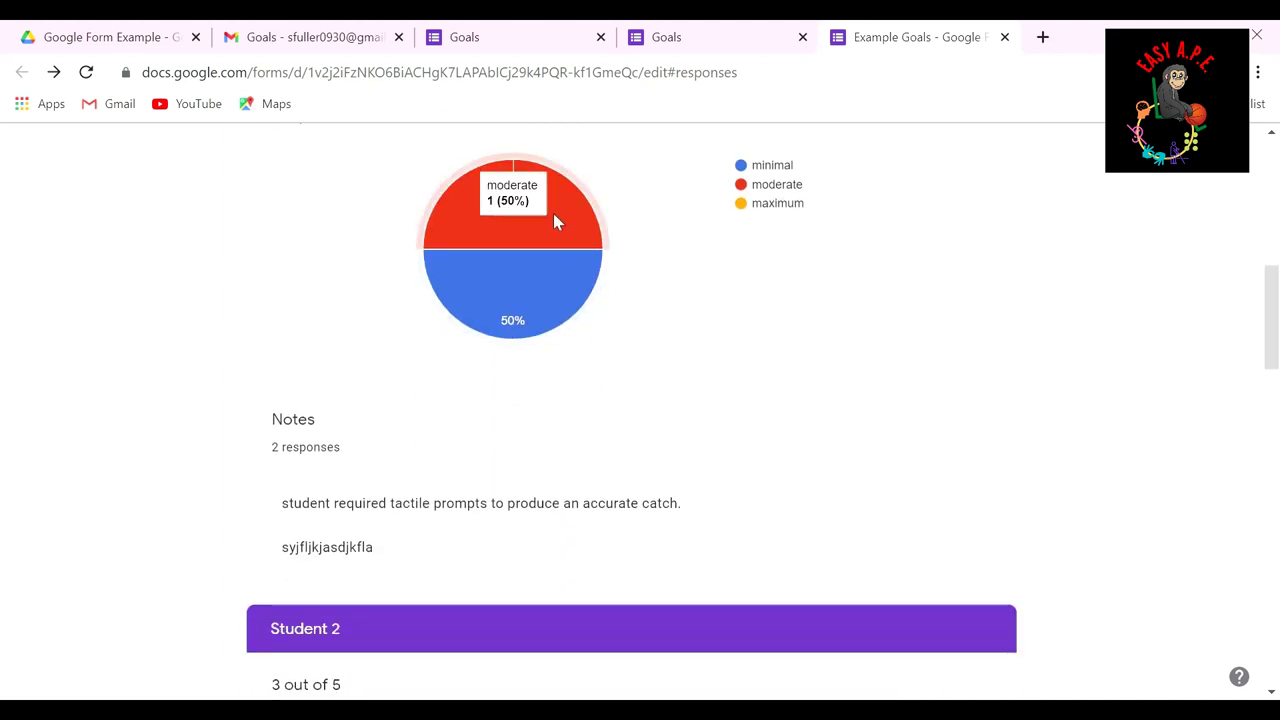
pyautogui.scroll(-2, 605, 378)
pyautogui.scroll(-1, 605, 378)
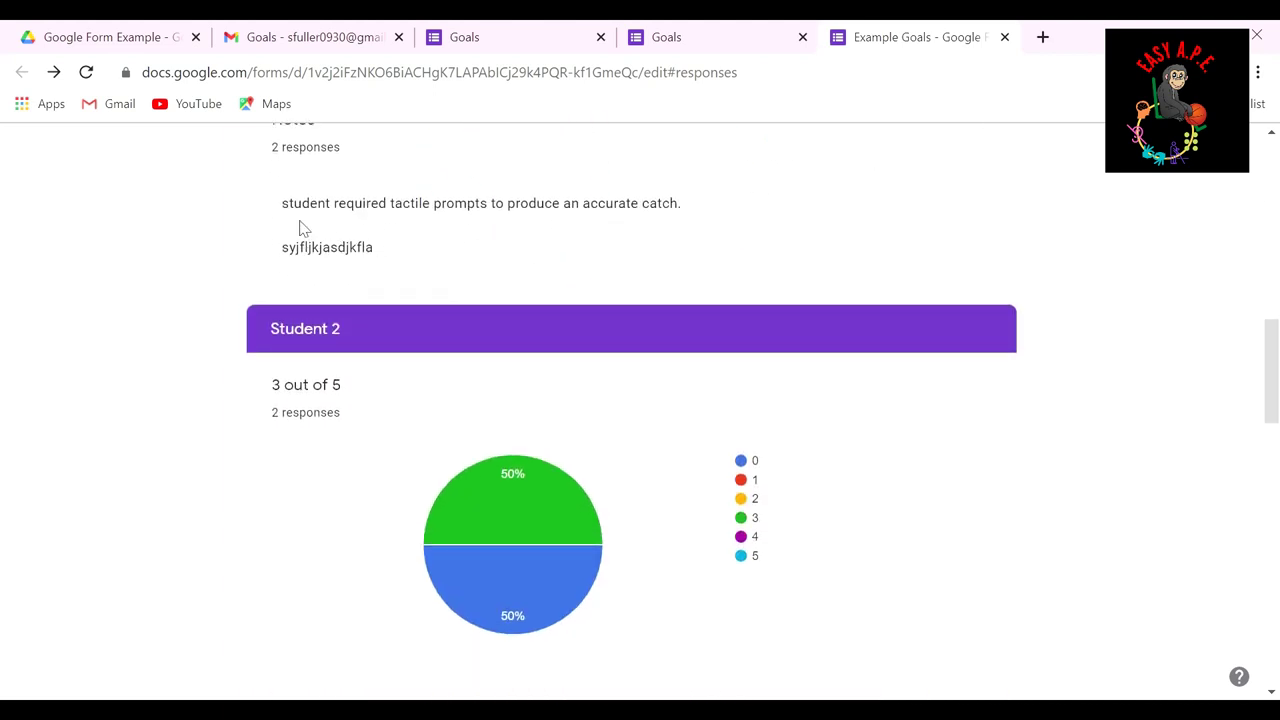
# Step: Read through the students' written notes, then bring up the link-to-spreadsheet dialog
pyautogui.moveTo(297, 214); pyautogui.dragTo(688, 220)
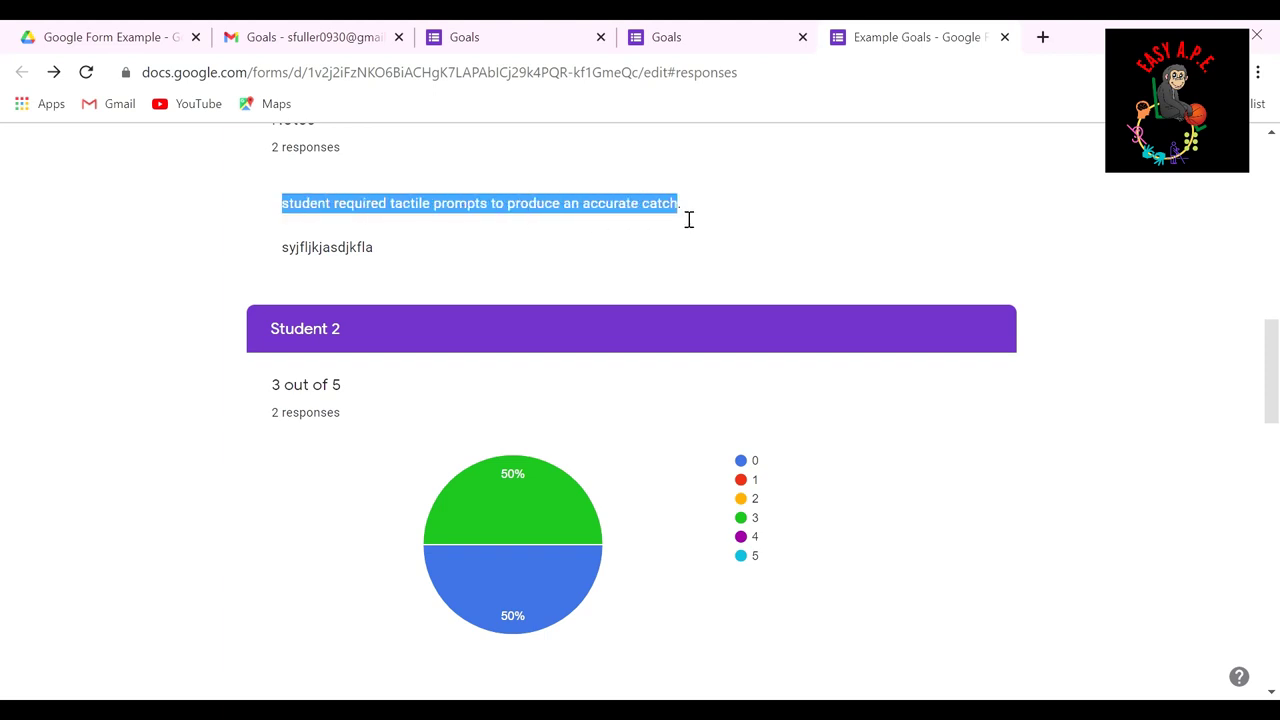
pyautogui.moveTo(275, 250); pyautogui.dragTo(420, 263)
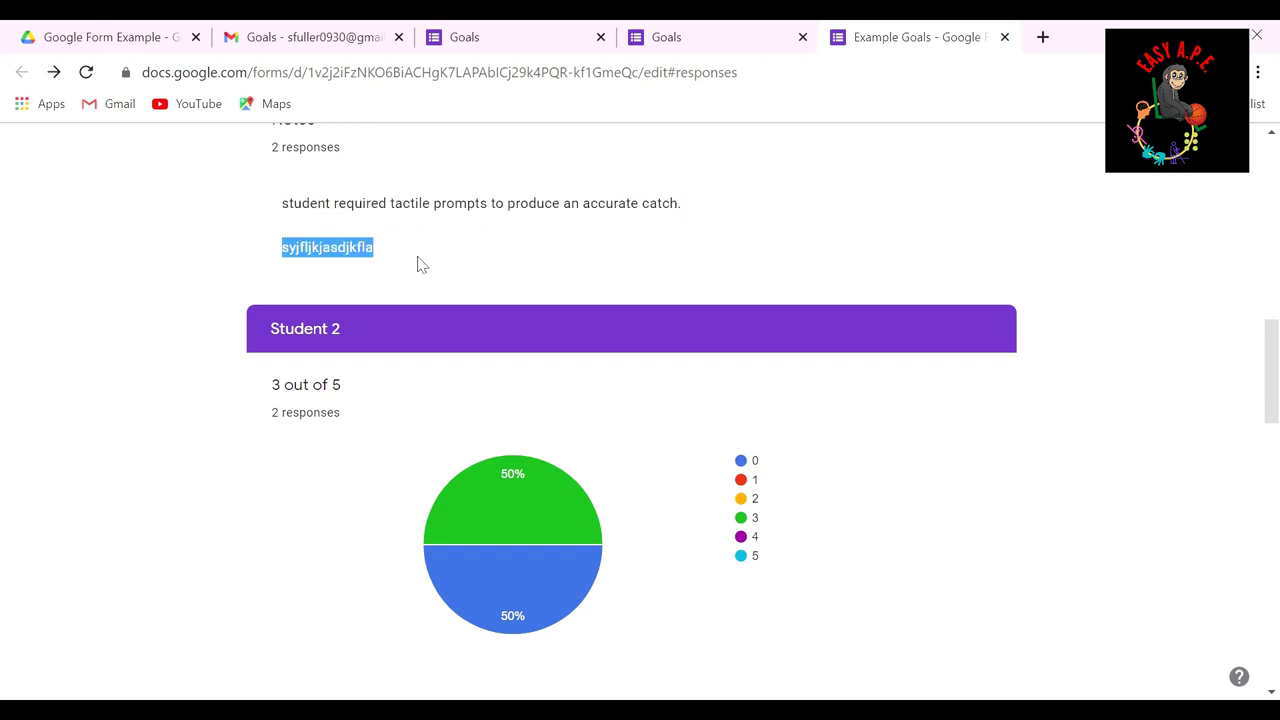
pyautogui.click(442, 264)
pyautogui.scroll(-10, 445, 263)
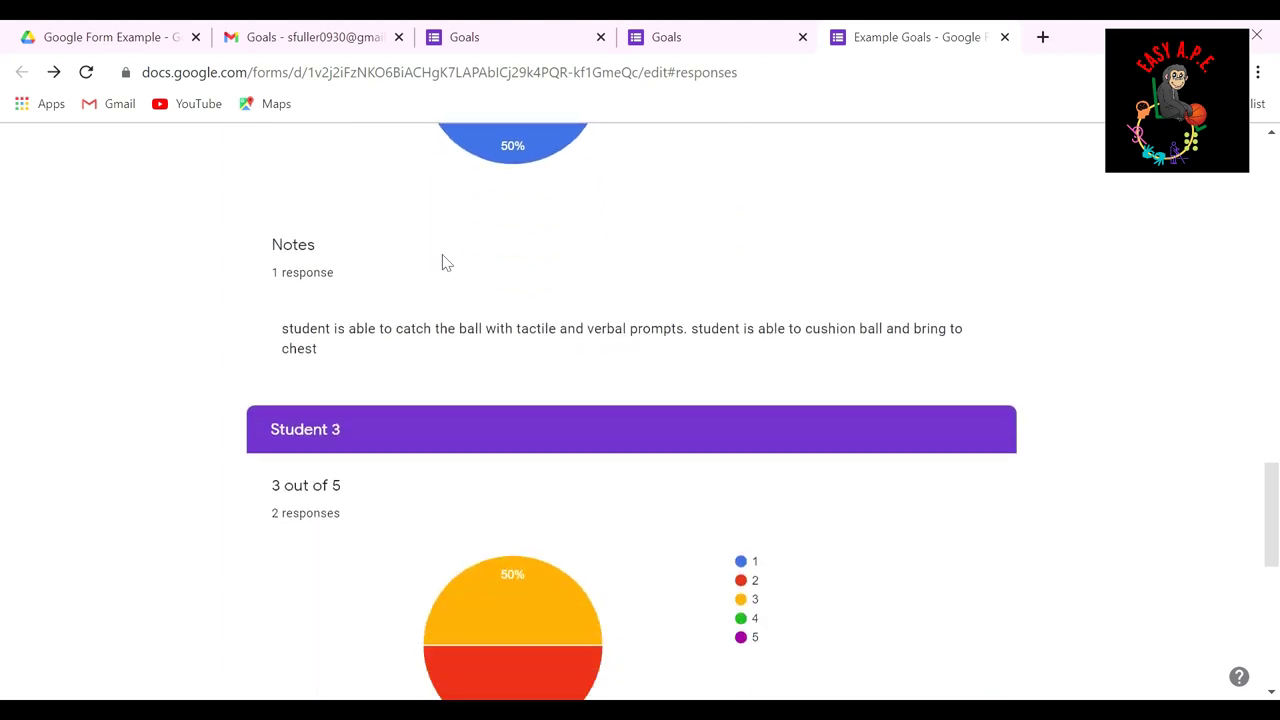
pyautogui.scroll(-5, 443, 257)
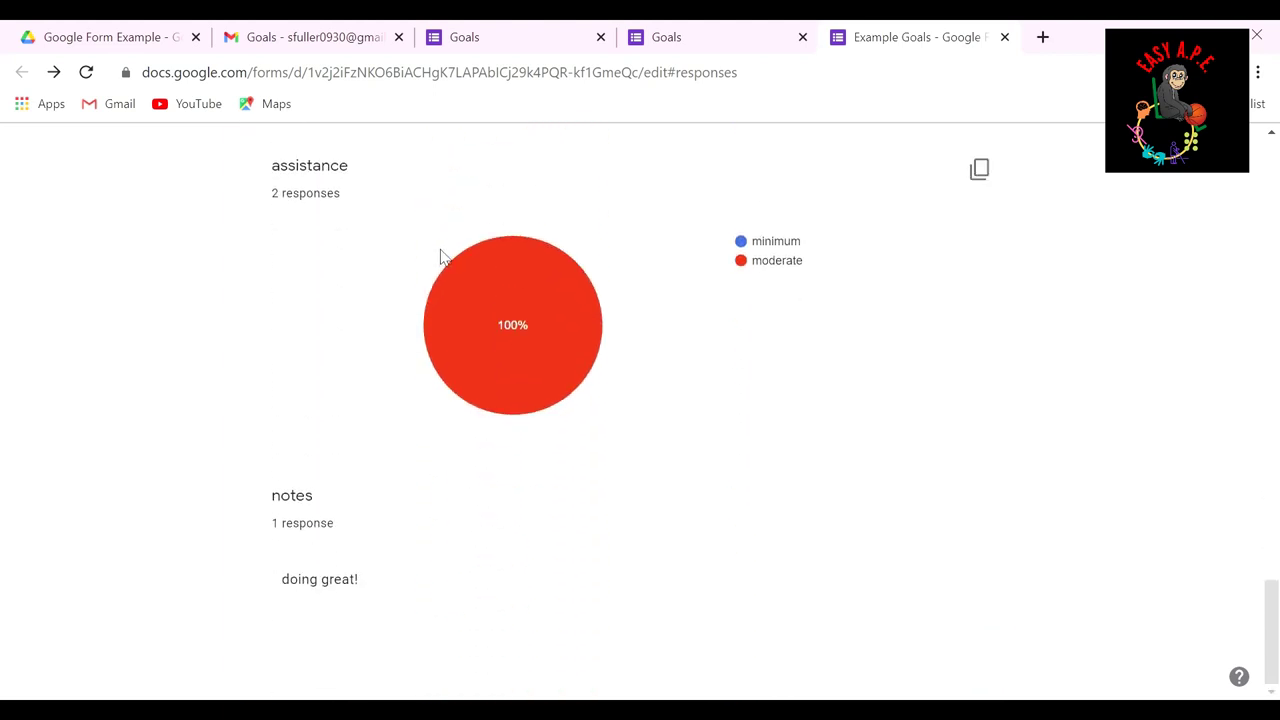
pyautogui.scroll(7, 450, 241)
pyautogui.scroll(15, 447, 241)
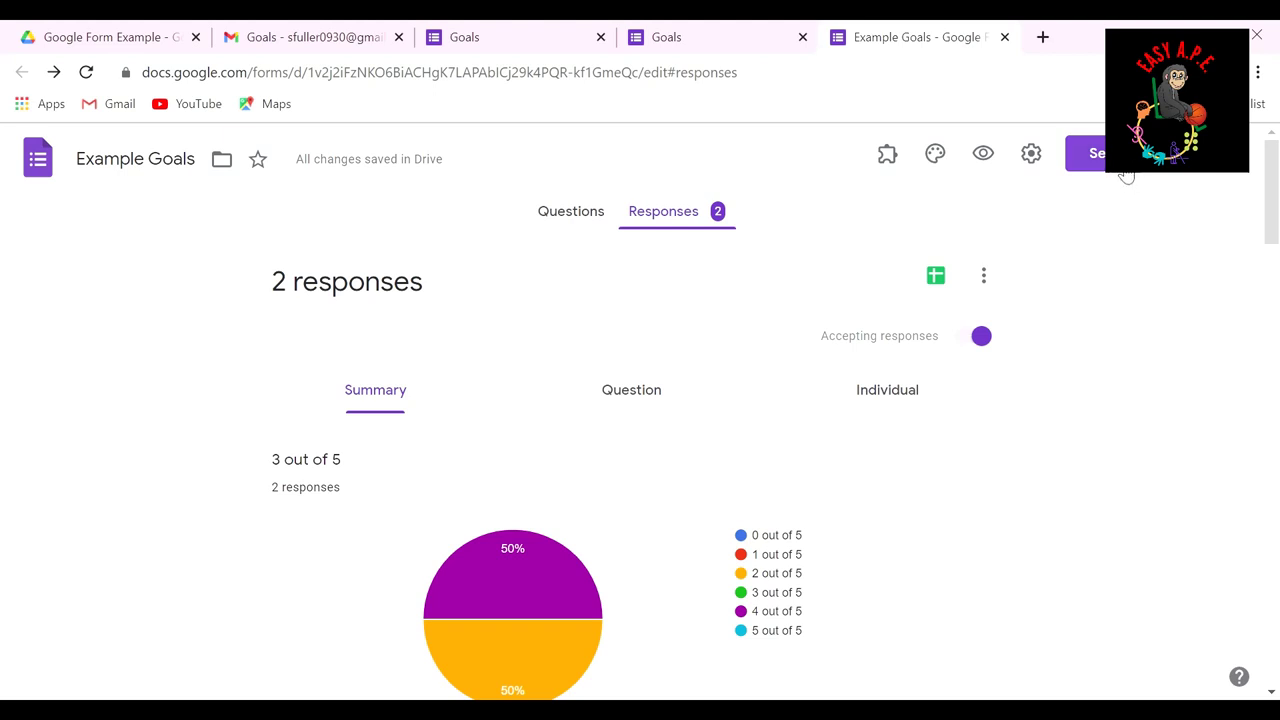
pyautogui.moveTo(751, 451)
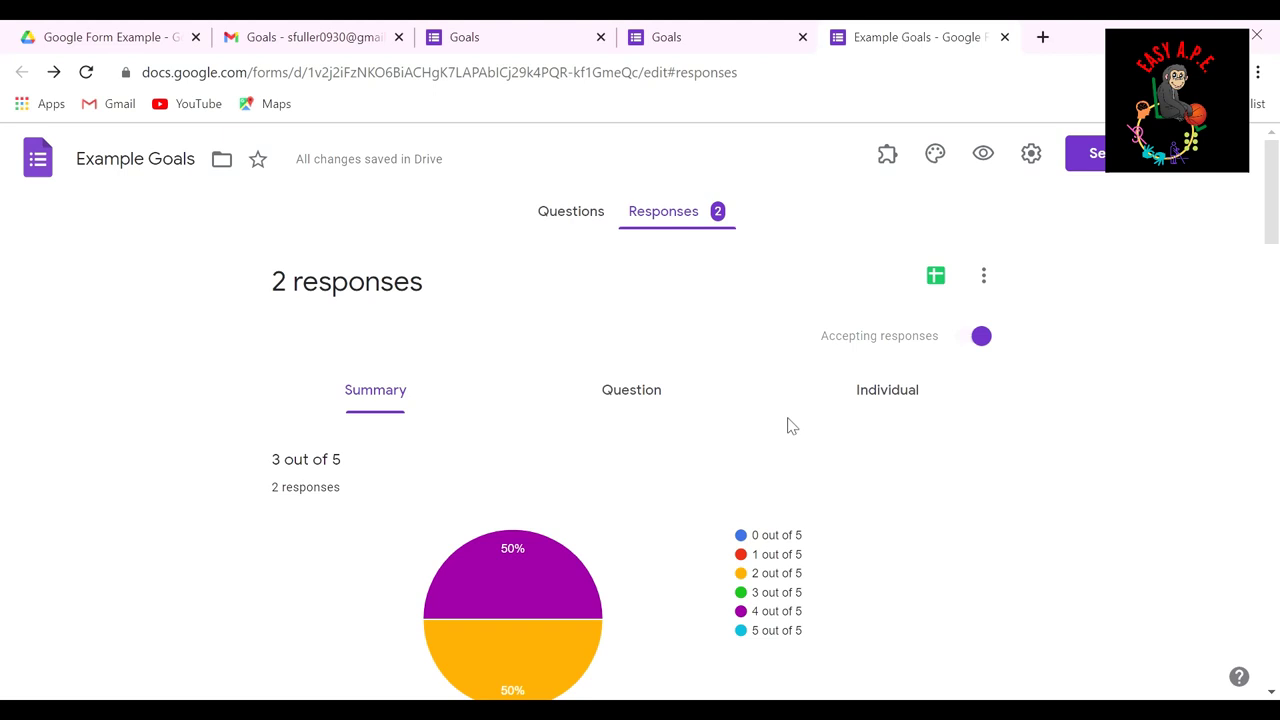
pyautogui.moveTo(582, 560)
pyautogui.scroll(-2, 622, 416)
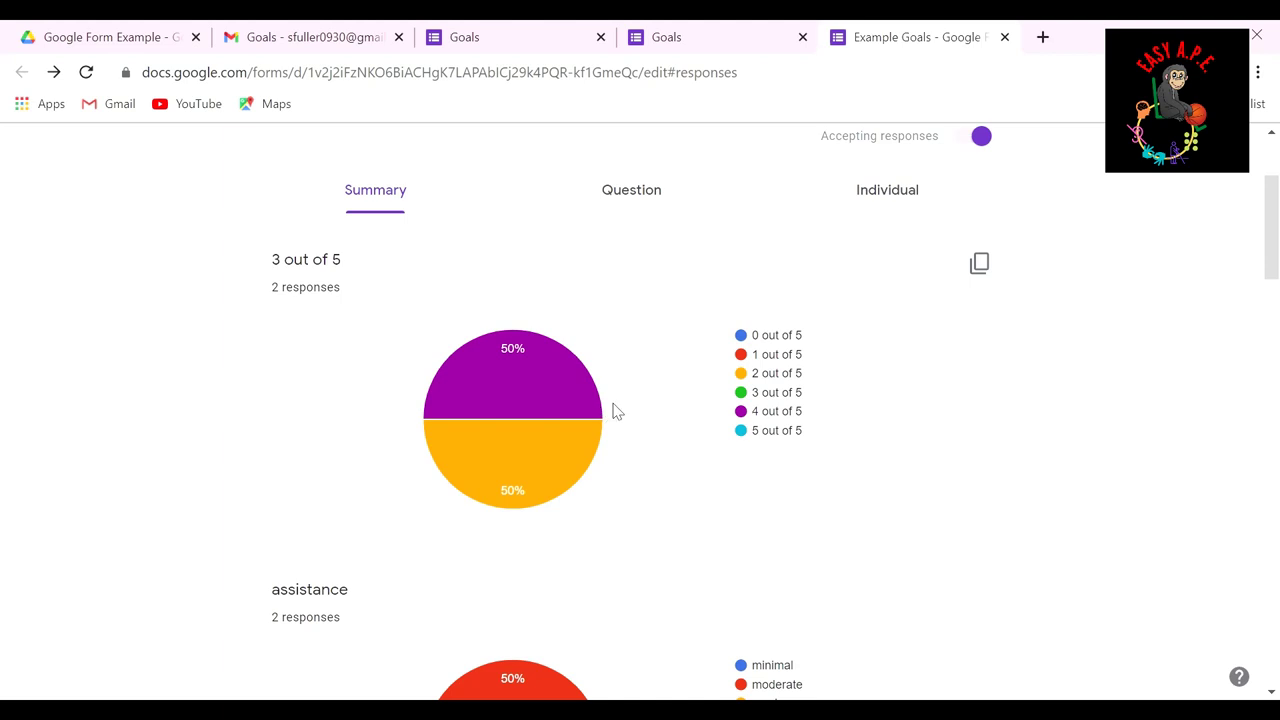
pyautogui.scroll(2, 615, 409)
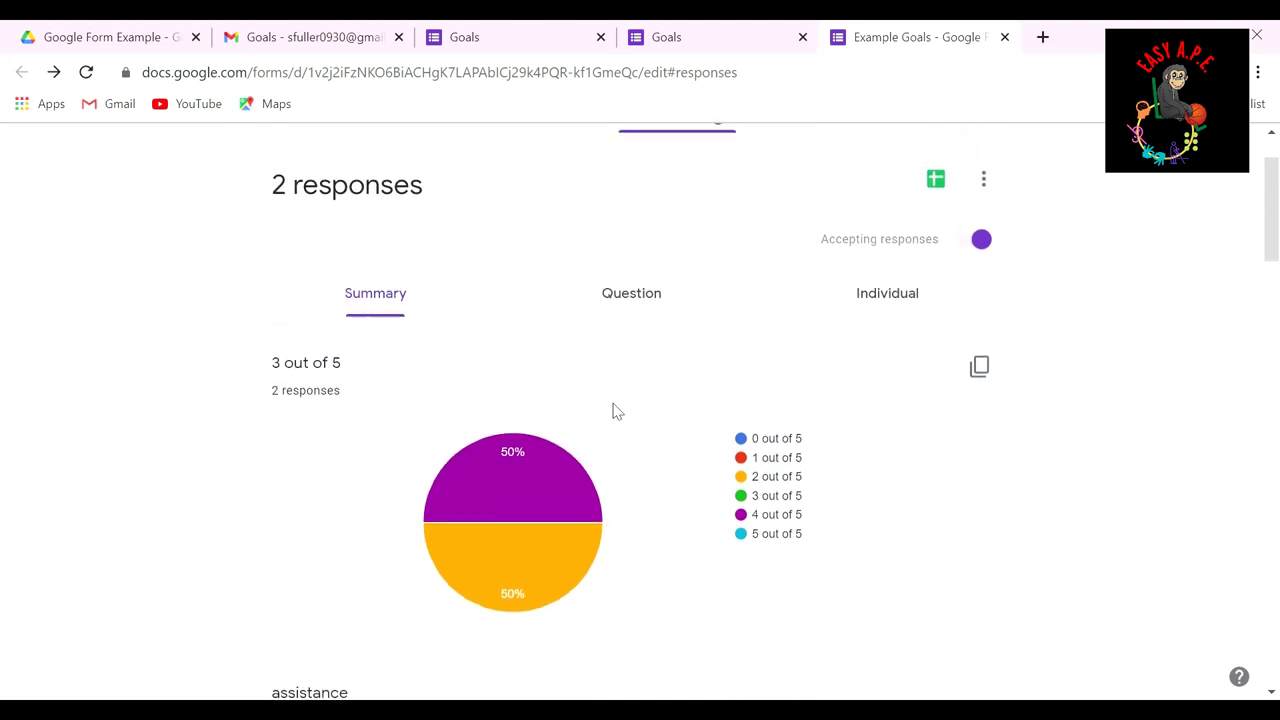
pyautogui.scroll(-4, 617, 412)
pyautogui.scroll(-3, 565, 457)
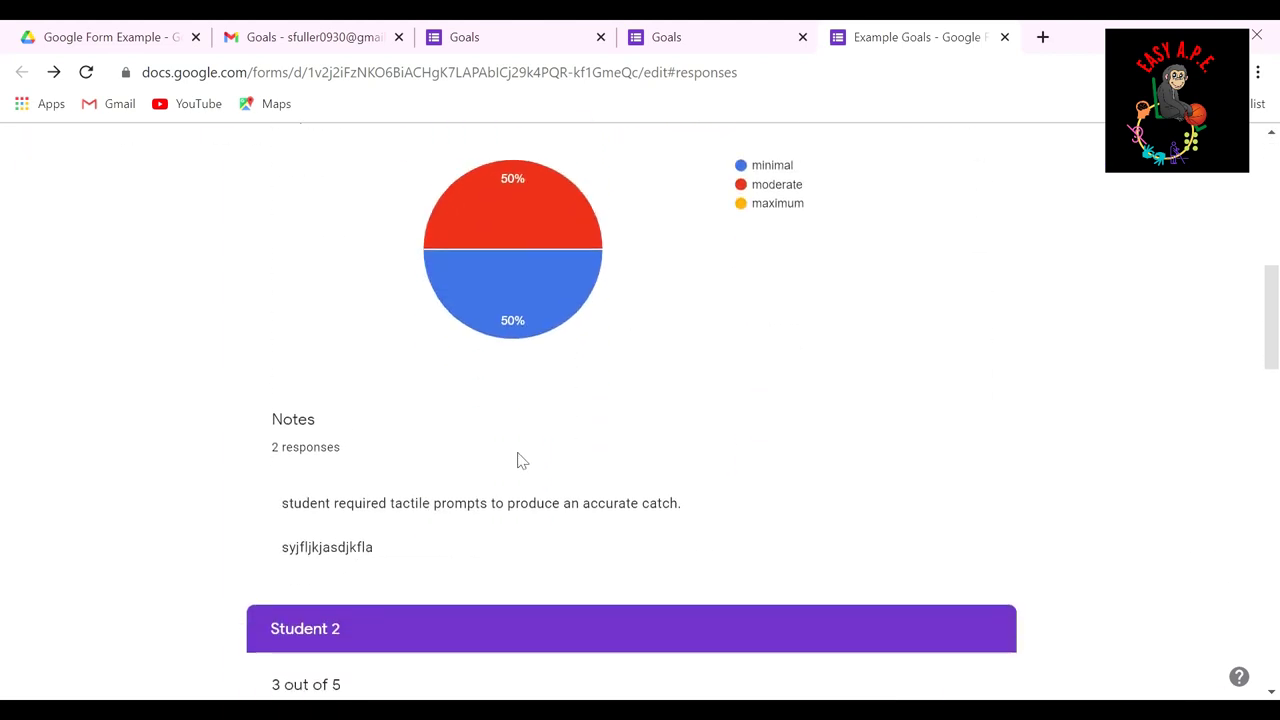
pyautogui.moveTo(280, 503); pyautogui.dragTo(694, 530)
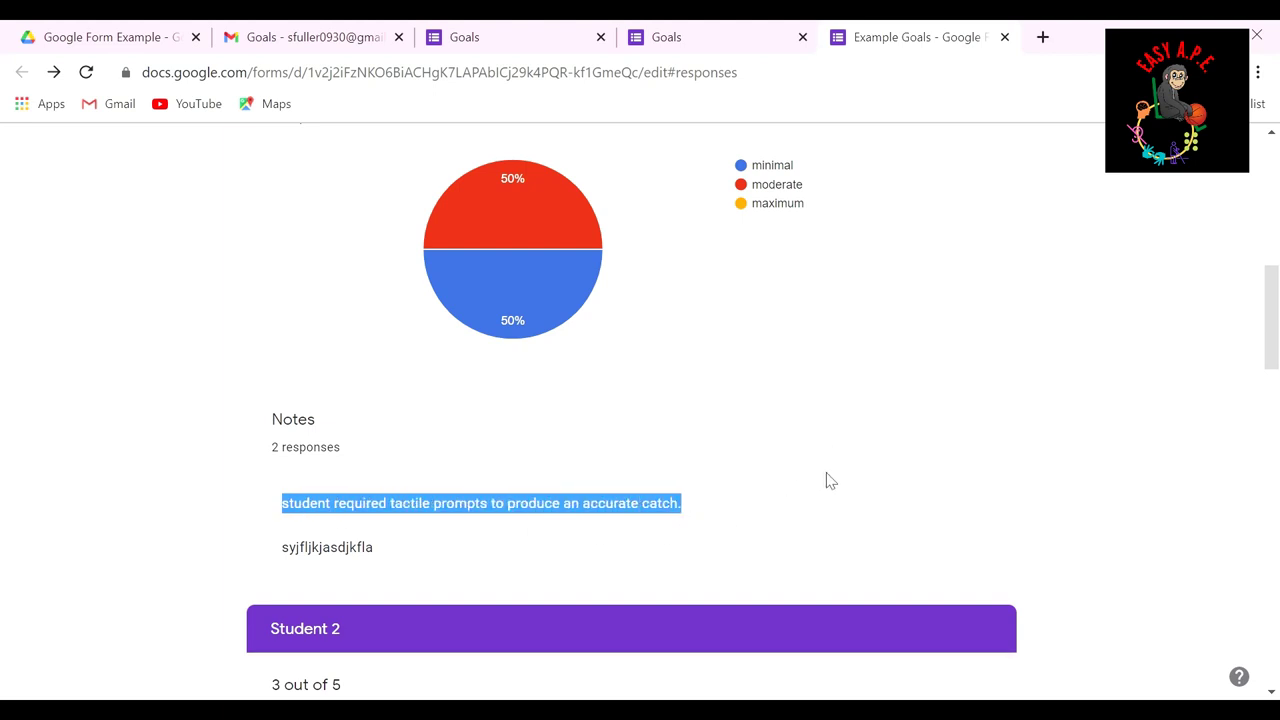
pyautogui.scroll(7, 840, 460)
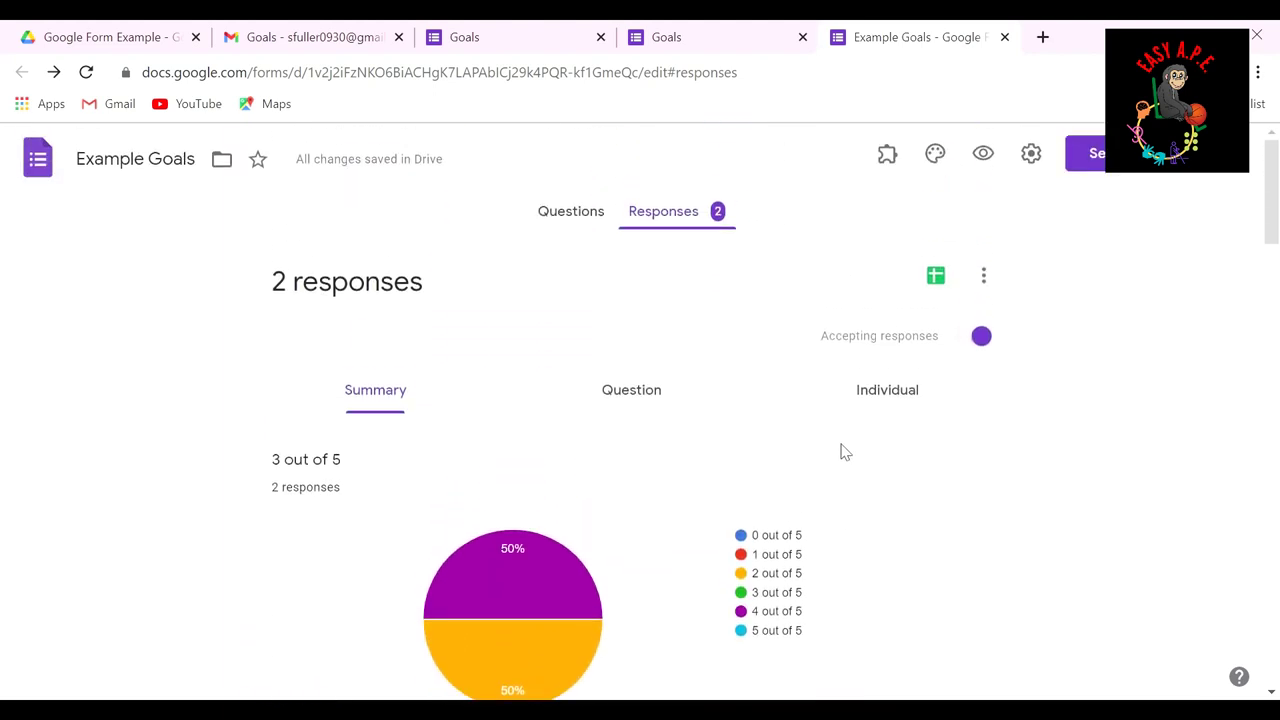
pyautogui.click(938, 284)
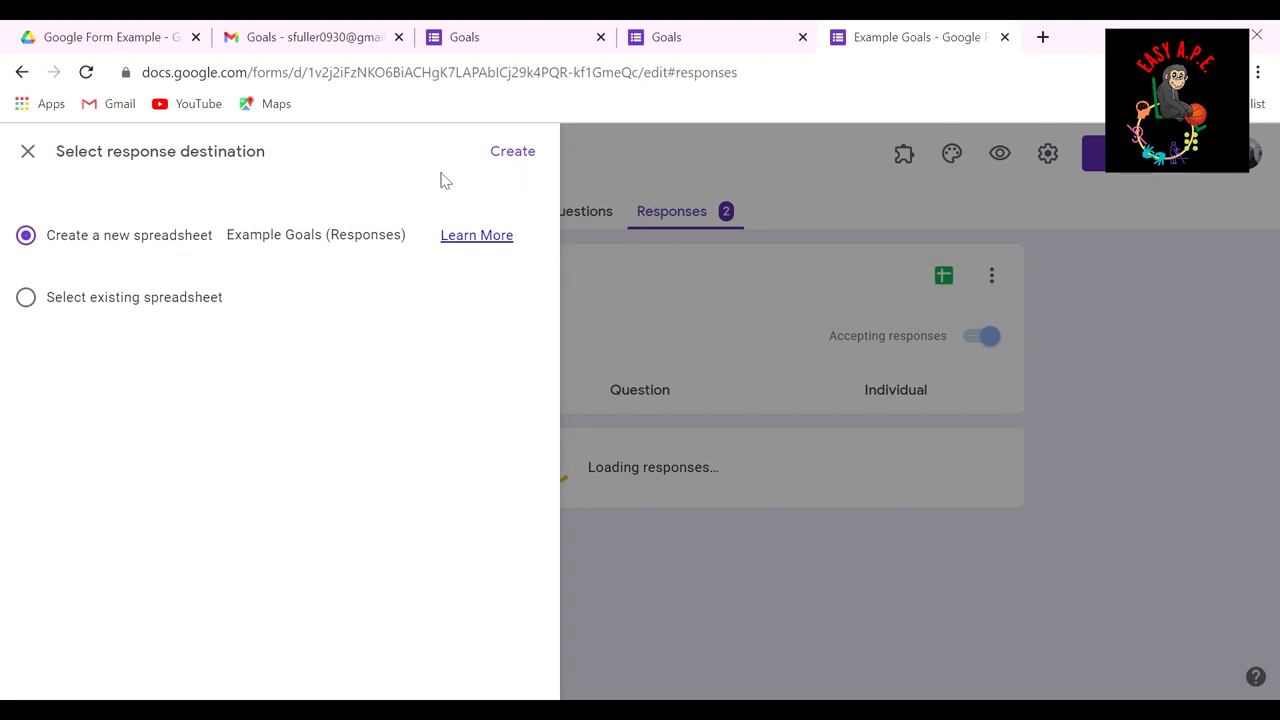
# Step: Create the linked Example Goals (Responses) spreadsheet, inspect both response rows, and return to Forms
pyautogui.click(508, 155)
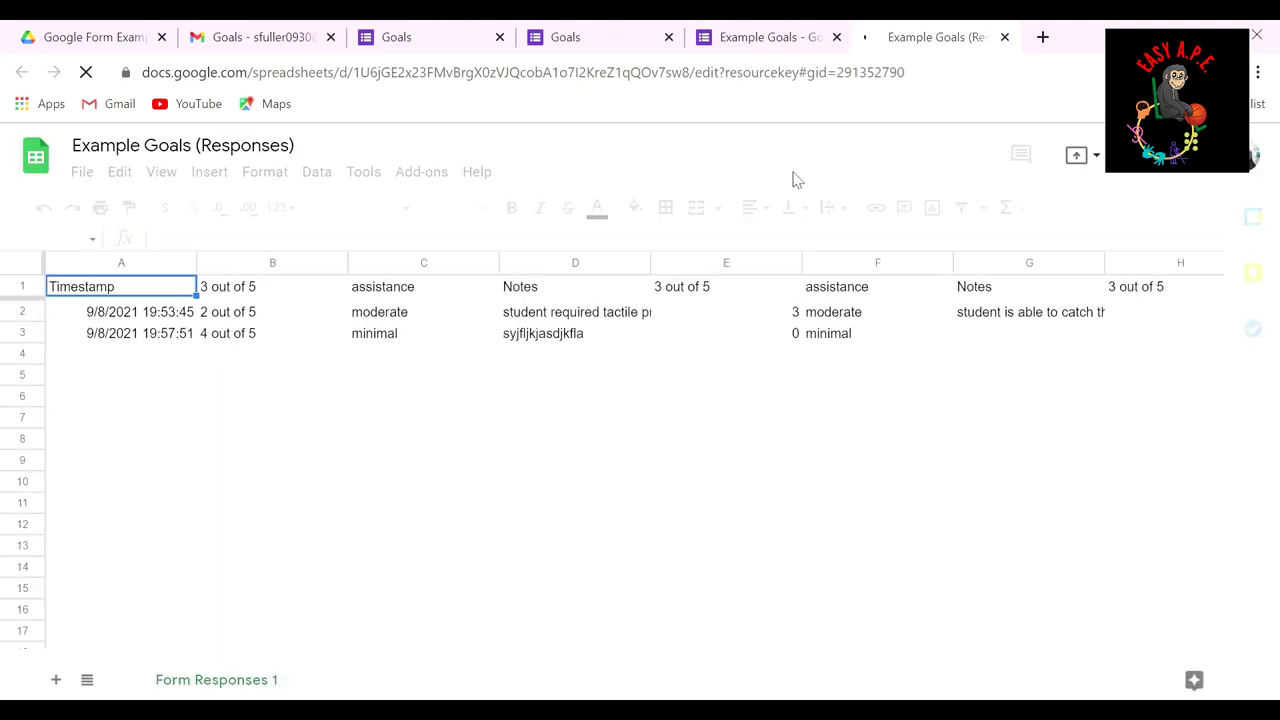
pyautogui.click(156, 362)
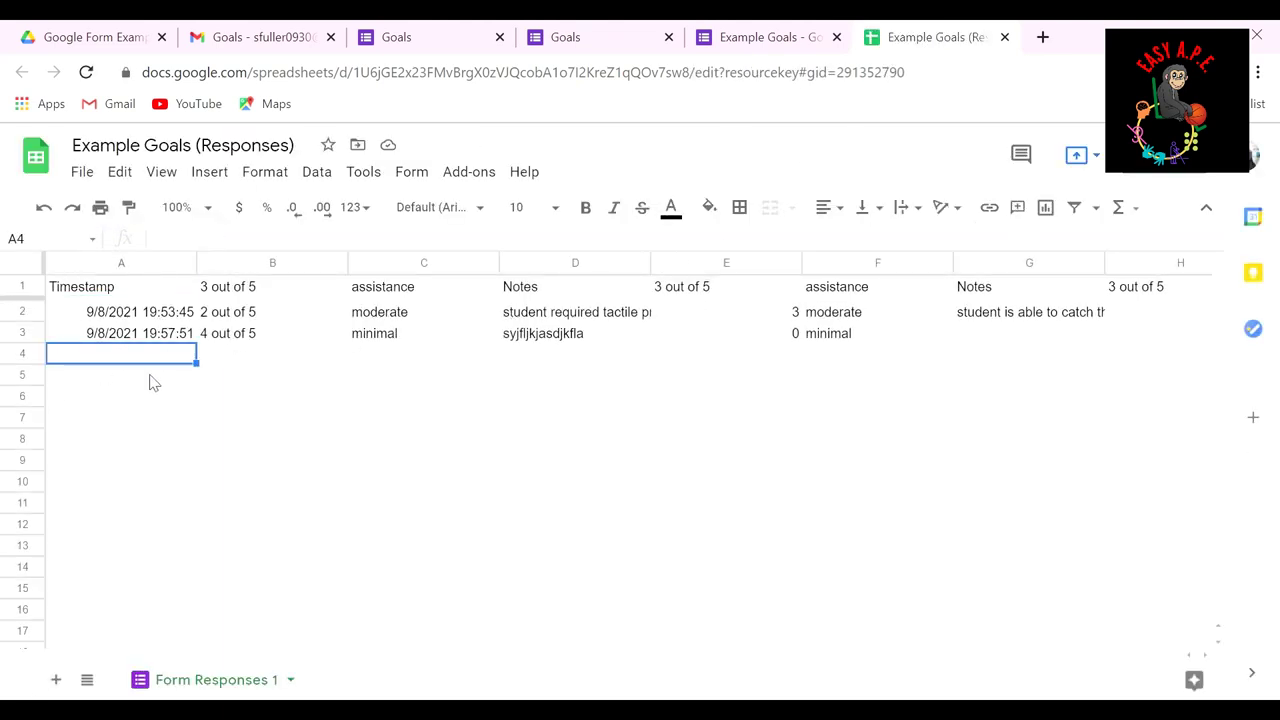
pyautogui.click(152, 380)
pyautogui.click(148, 404)
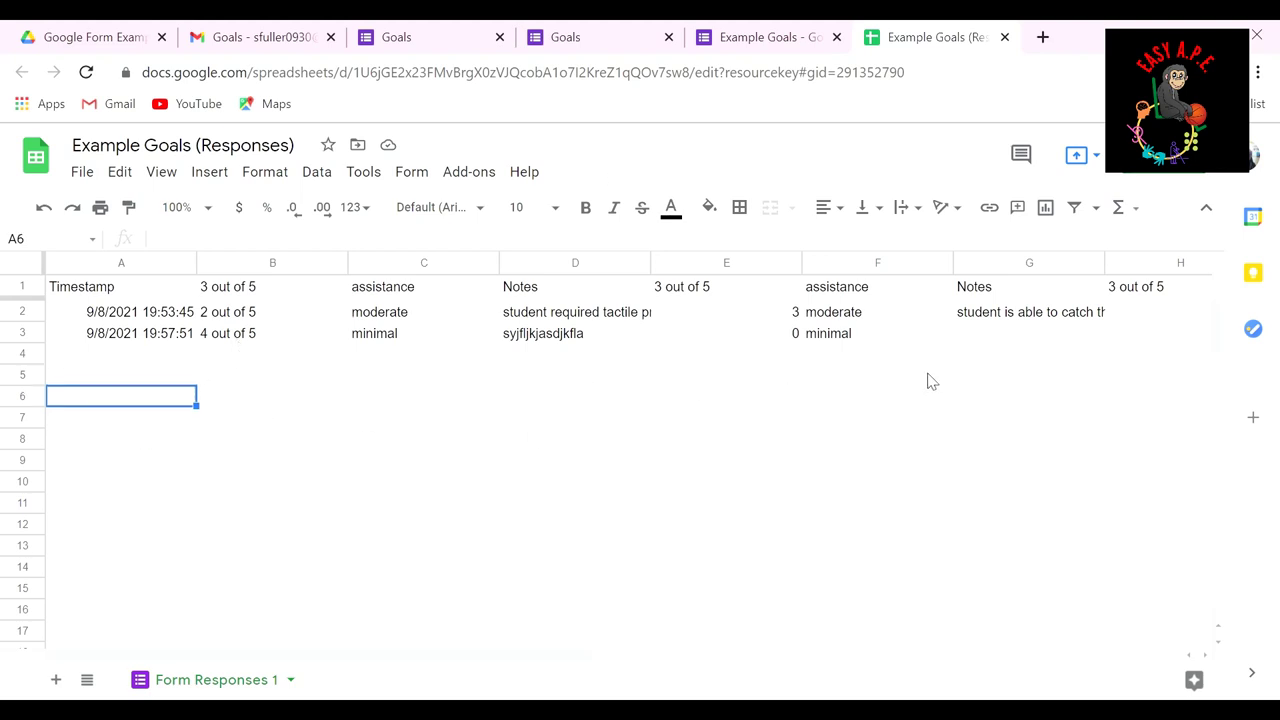
pyautogui.click(765, 37)
# Step: Scroll through the Example Goals response summary pie charts
pyautogui.scroll(-2, 614, 486)
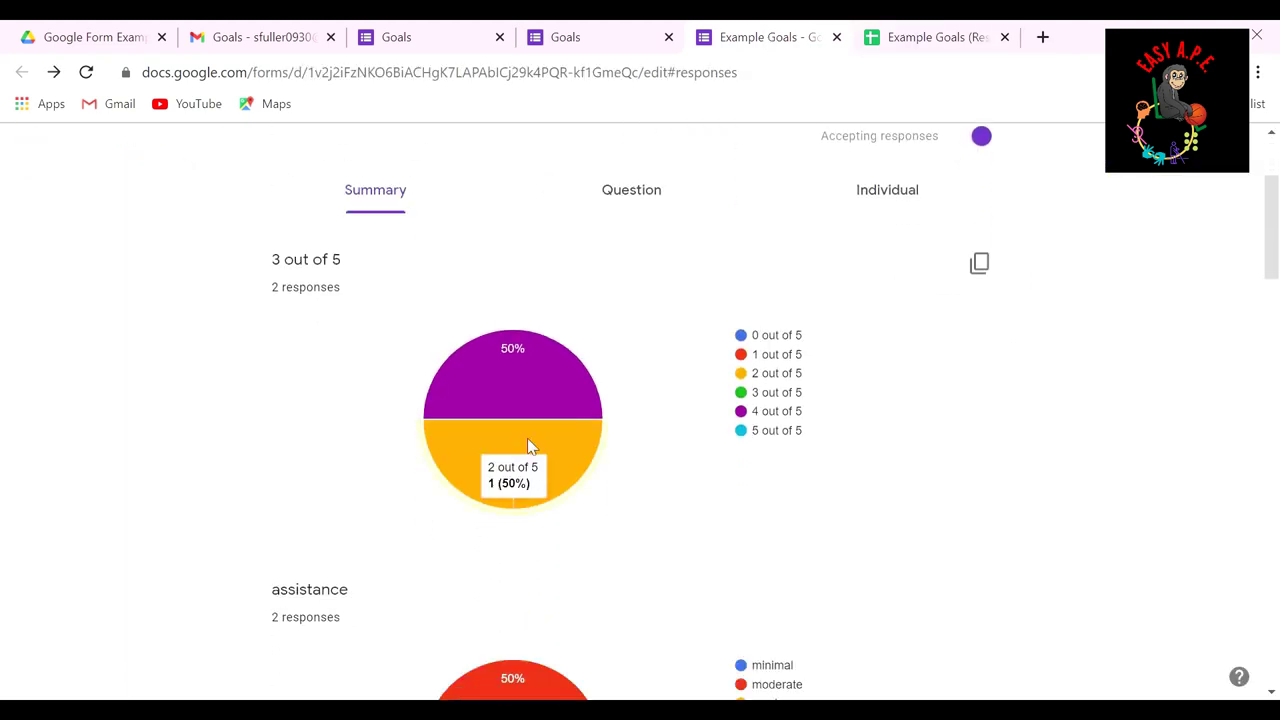
pyautogui.scroll(2, 908, 423)
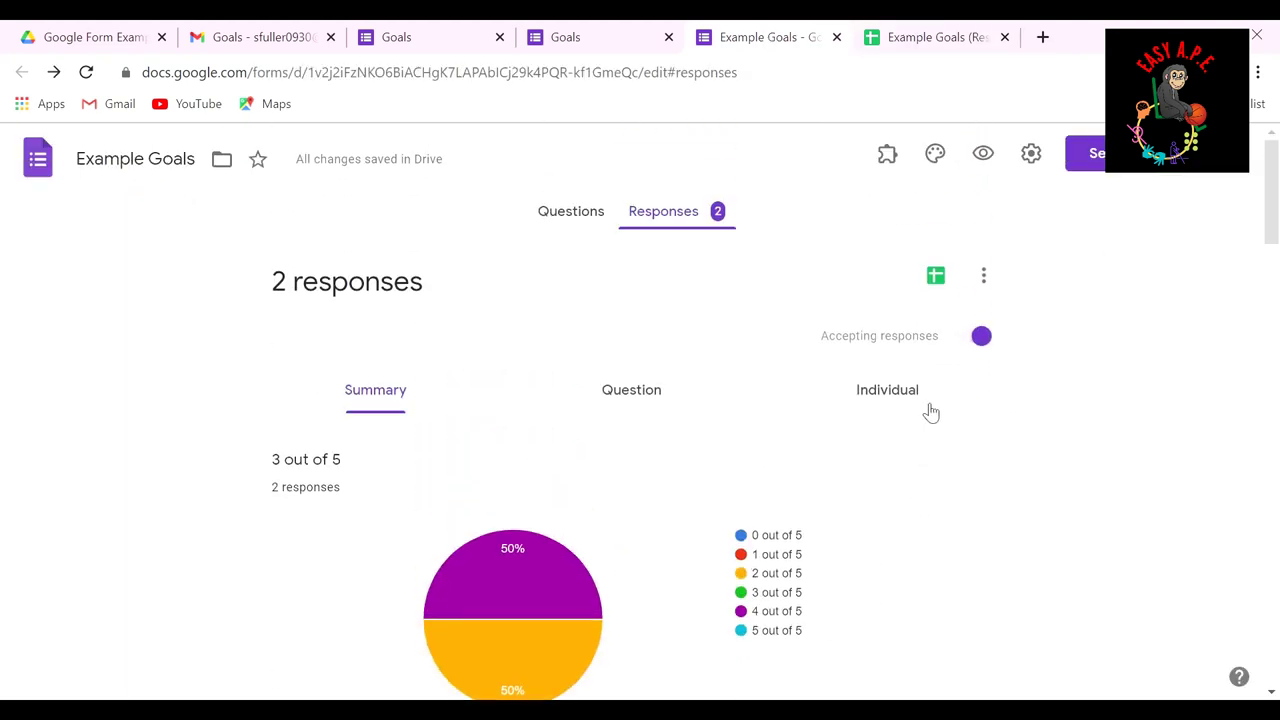